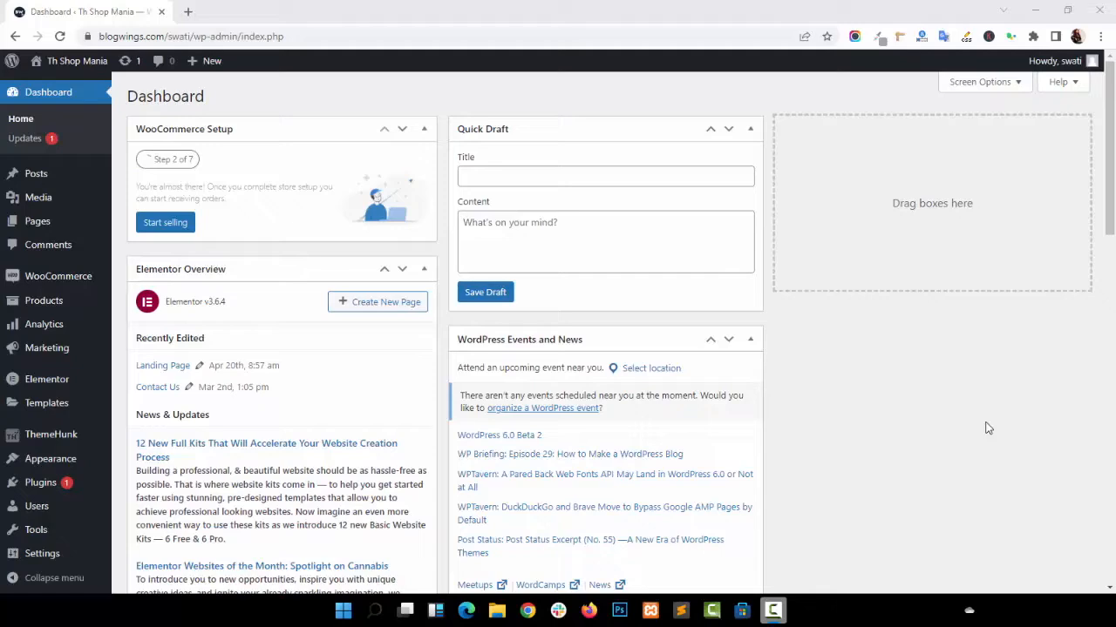
Find Unlimited Blocks For Gutenberg among the installed plugins, view its details and close them again.
{"action": "left_click", "coordinate": [87, 484]}
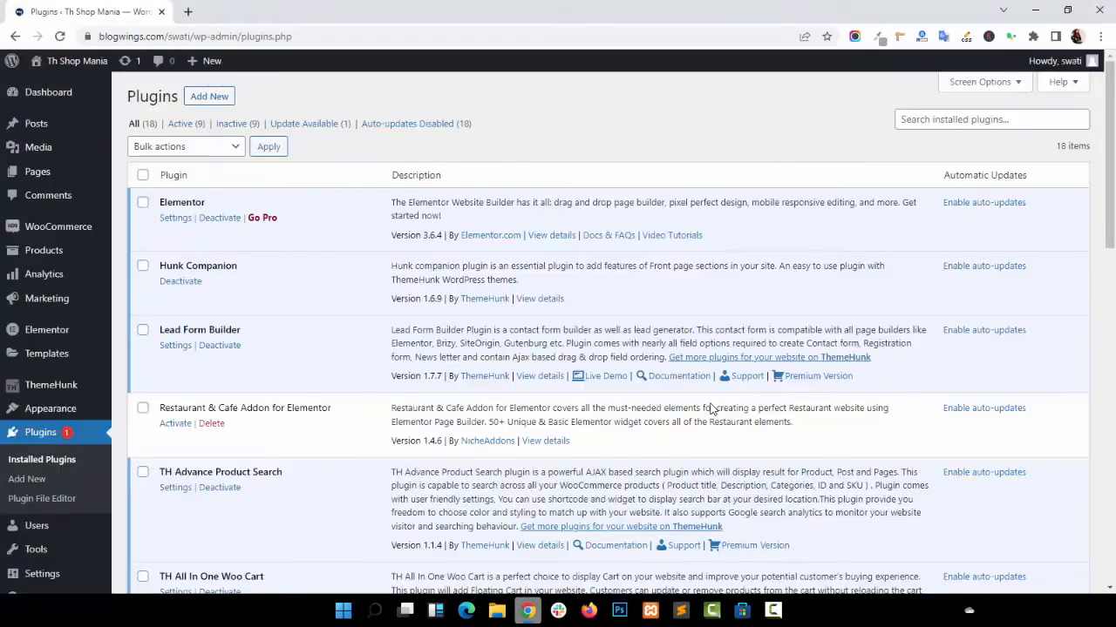
{"action": "scroll", "coordinate": [710, 410], "scroll_direction": "down", "scroll_amount": 7}
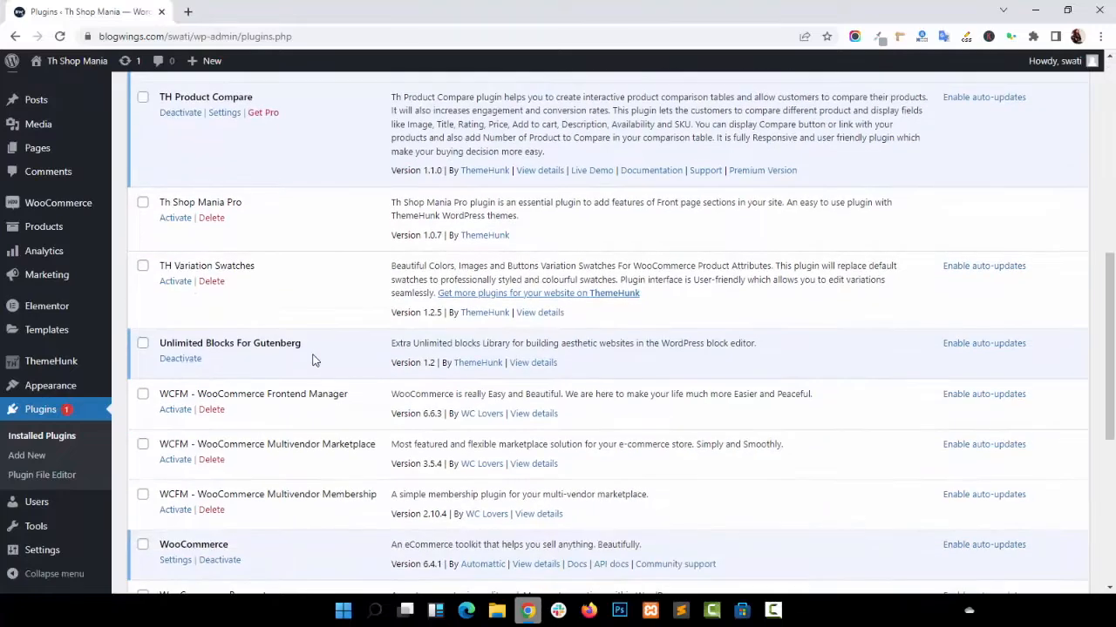
{"action": "left_click", "coordinate": [533, 362]}
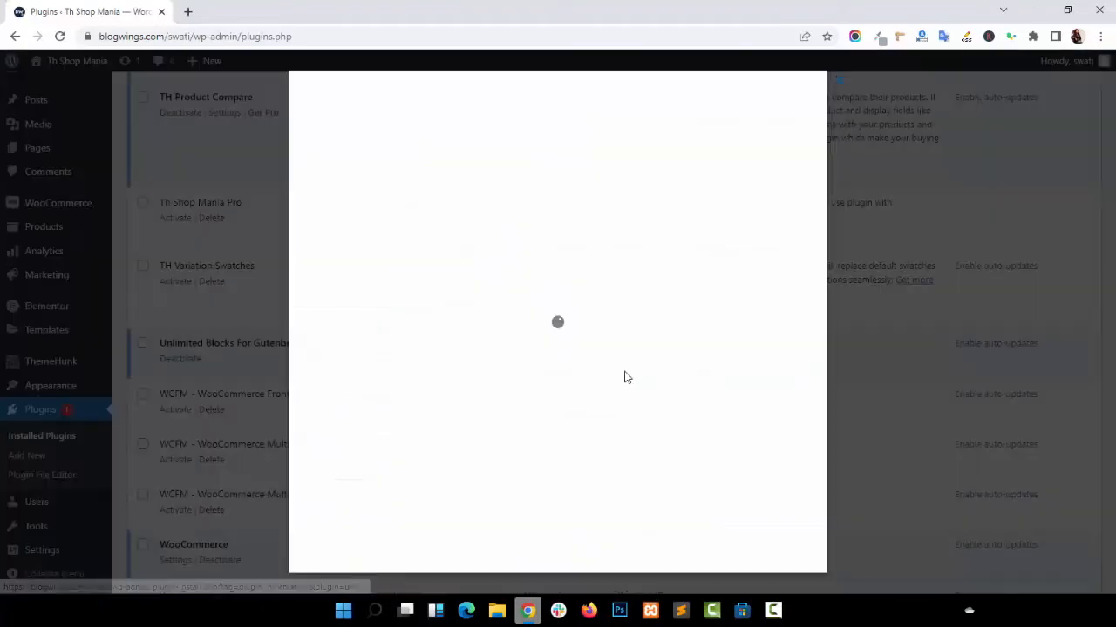
{"action": "scroll", "coordinate": [568, 347], "scroll_direction": "down", "scroll_amount": 2}
{"action": "scroll", "coordinate": [568, 356], "scroll_direction": "up", "scroll_amount": 2}
{"action": "left_click", "coordinate": [976, 226]}
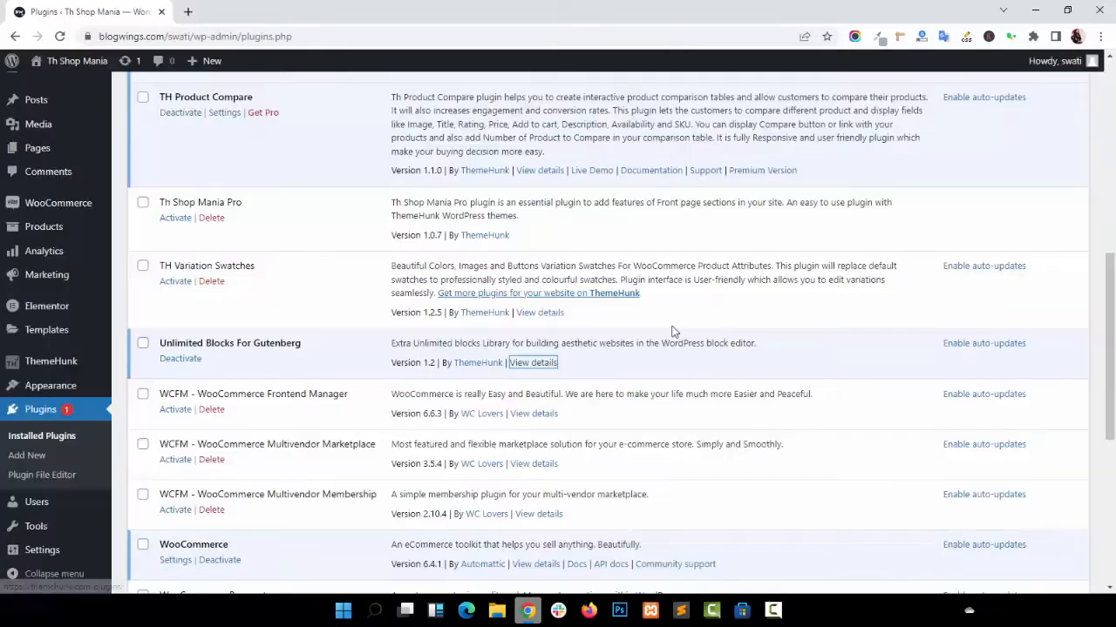
{"action": "scroll", "coordinate": [581, 317], "scroll_direction": "up", "scroll_amount": 7}
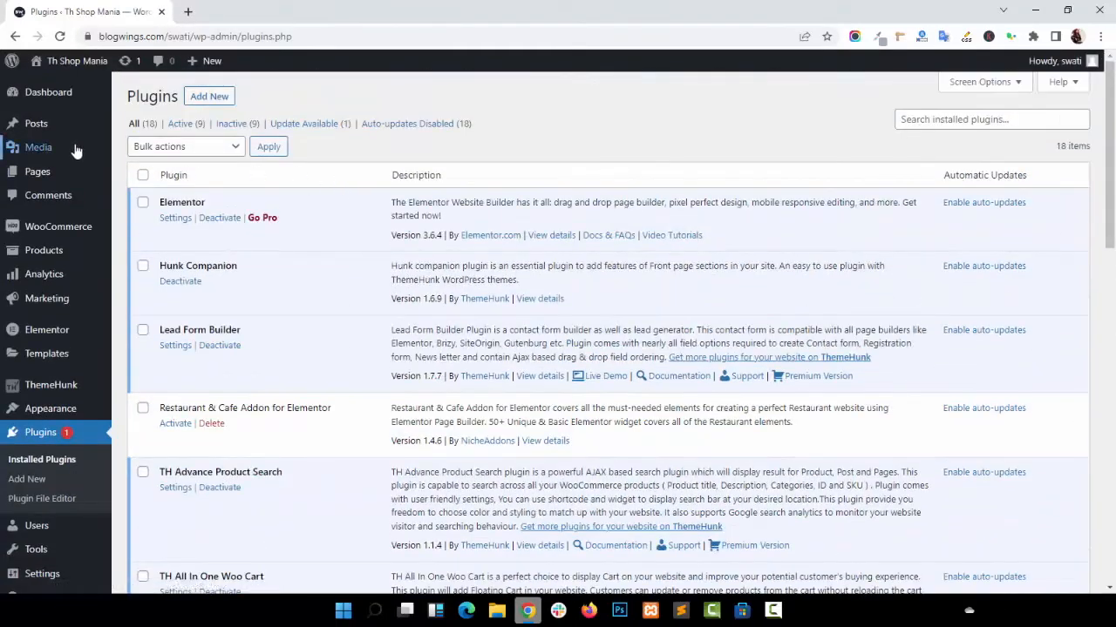
Open Post 1 from the list of all posts for editing.
{"action": "mouse_move", "coordinate": [58, 132]}
{"action": "left_click", "coordinate": [142, 126]}
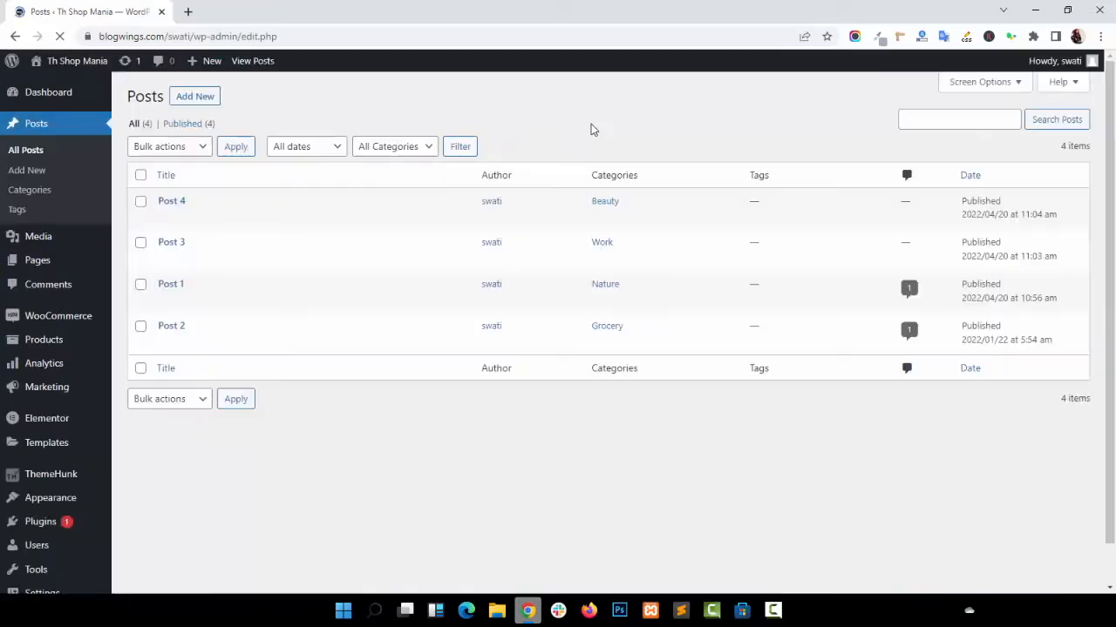
{"action": "mouse_move", "coordinate": [363, 282]}
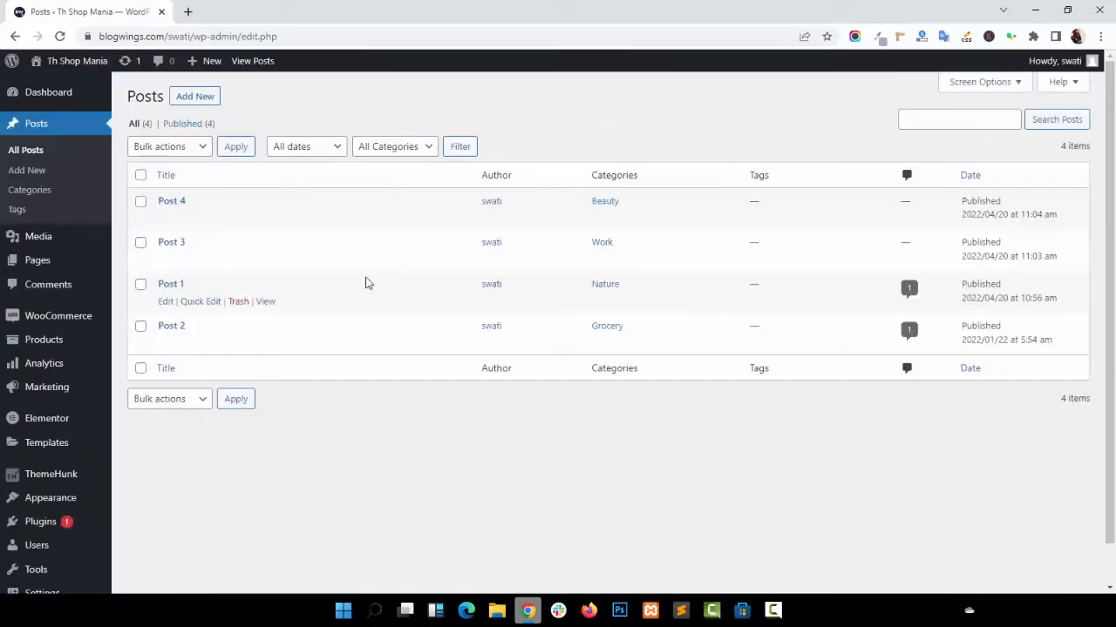
{"action": "left_click", "coordinate": [165, 303]}
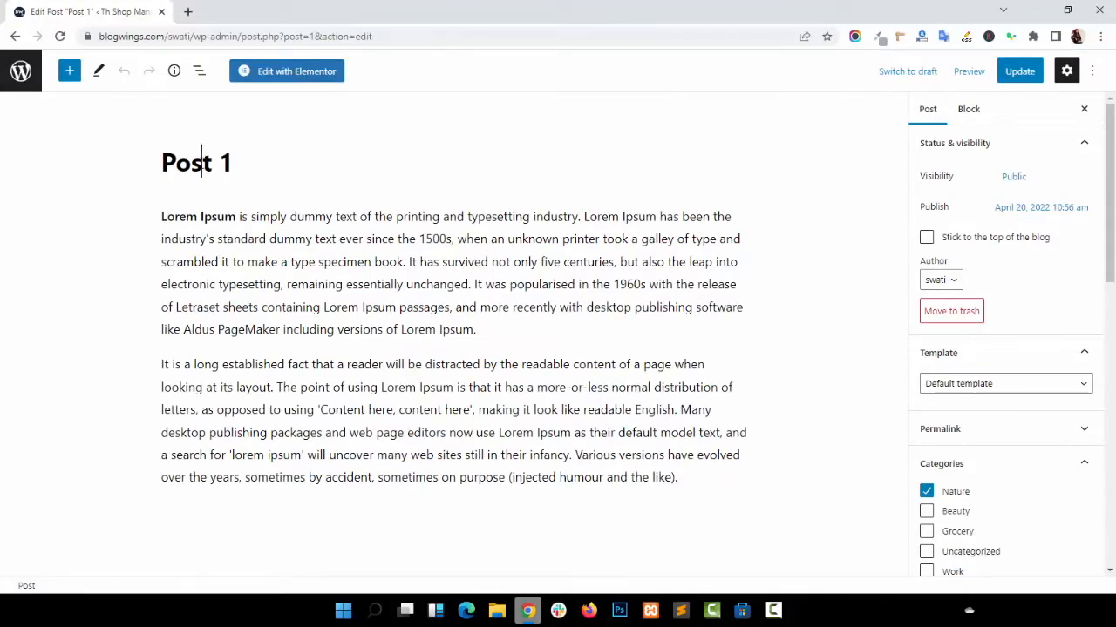
Examine Post 1's text and its post settings, including categories, featured image, excerpt and dynamic sidebar options.
{"action": "left_click", "coordinate": [406, 289]}
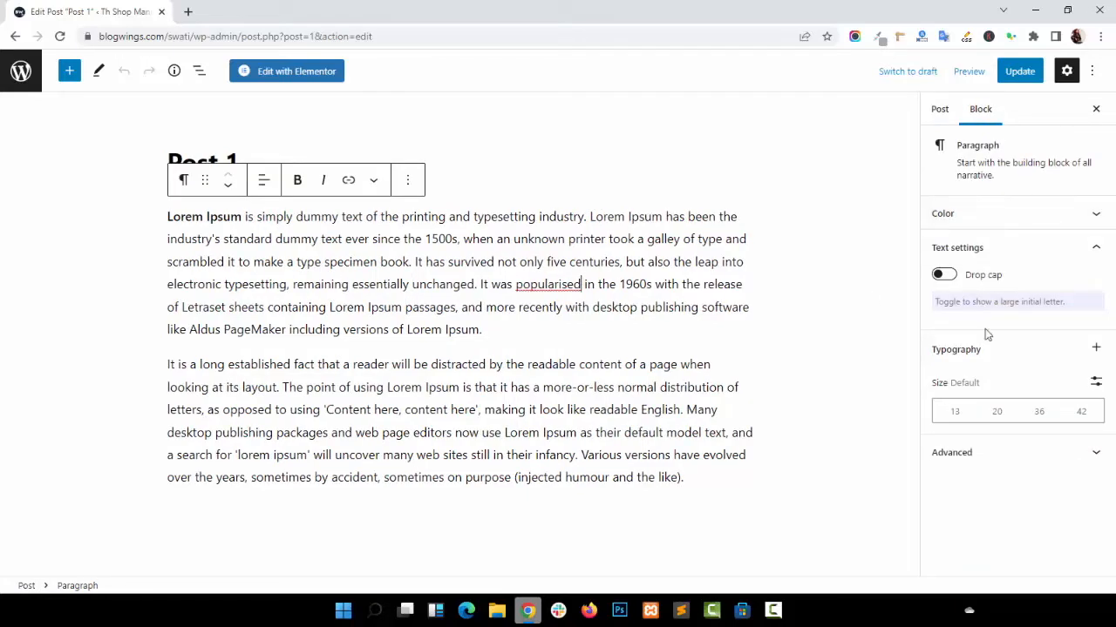
{"action": "left_click", "coordinate": [939, 109]}
{"action": "scroll", "coordinate": [999, 366], "scroll_direction": "down", "scroll_amount": 2}
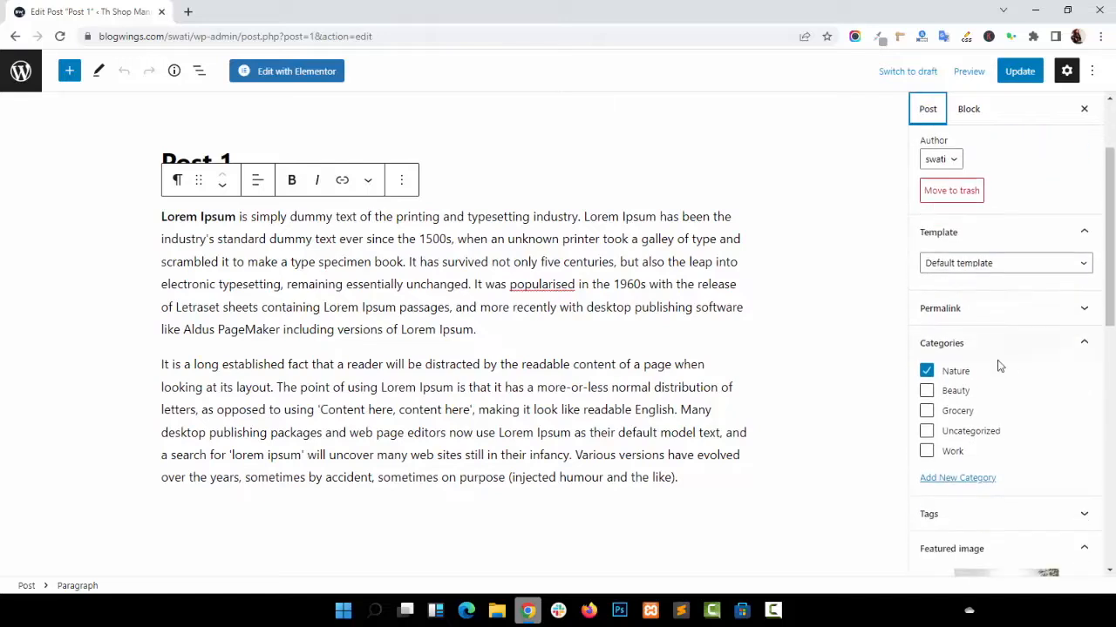
{"action": "scroll", "coordinate": [1001, 366], "scroll_direction": "down", "scroll_amount": 2}
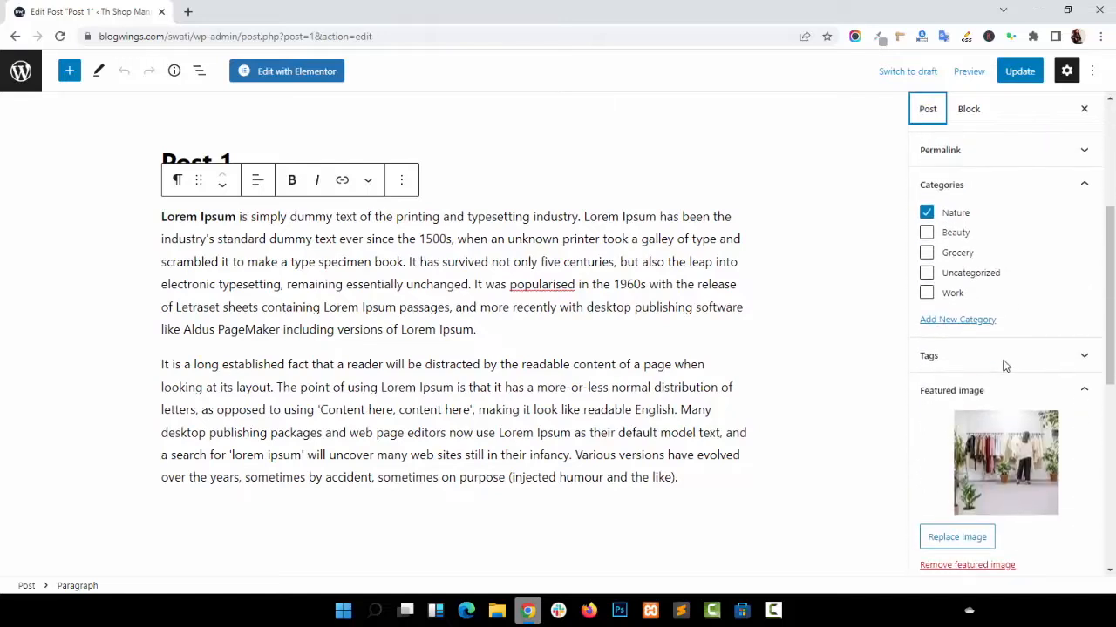
{"action": "left_click", "coordinate": [972, 324]}
{"action": "left_click", "coordinate": [971, 322]}
{"action": "scroll", "coordinate": [1011, 401], "scroll_direction": "down", "scroll_amount": 3}
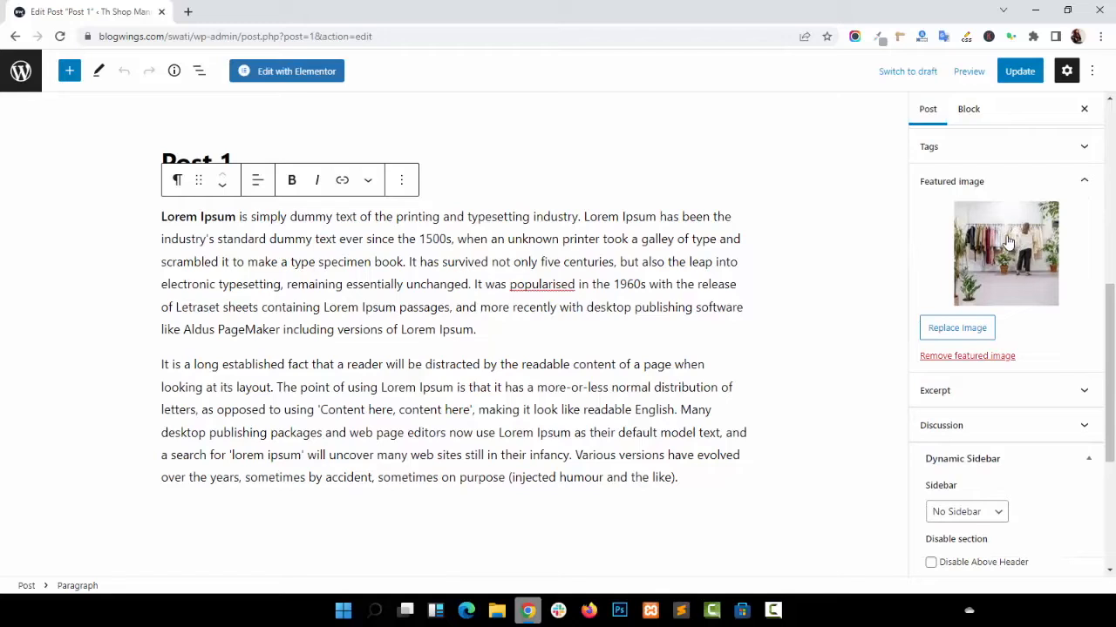
{"action": "scroll", "coordinate": [1029, 368], "scroll_direction": "down", "scroll_amount": 2}
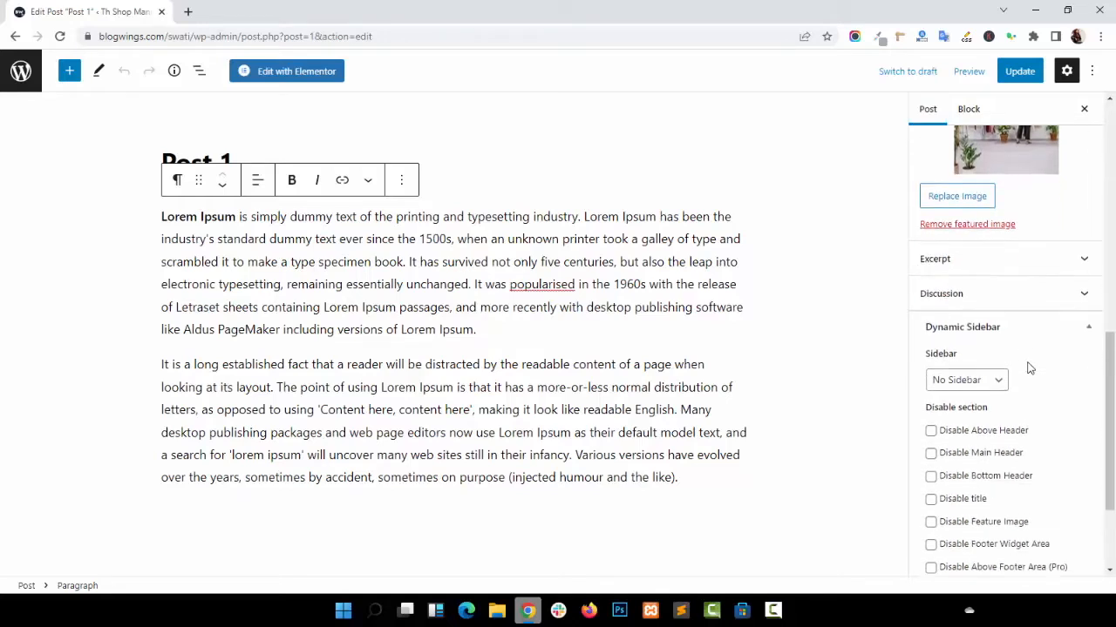
{"action": "left_click", "coordinate": [1008, 252]}
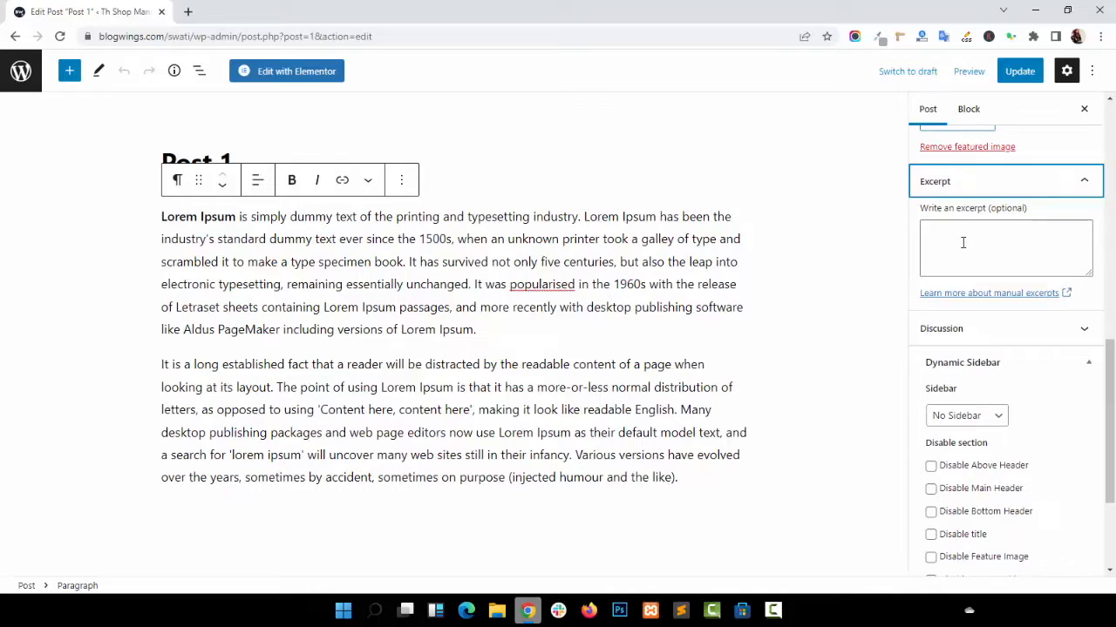
{"action": "scroll", "coordinate": [962, 242], "scroll_direction": "down", "scroll_amount": 1}
{"action": "scroll", "coordinate": [1002, 348], "scroll_direction": "down", "scroll_amount": 2}
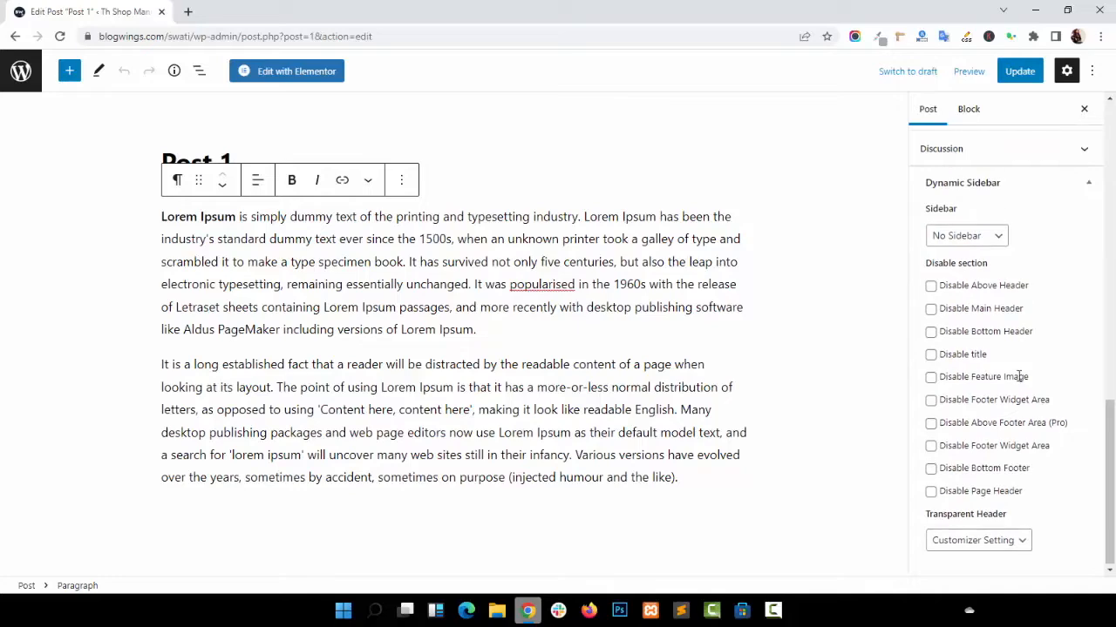
{"action": "scroll", "coordinate": [1018, 377], "scroll_direction": "up", "scroll_amount": 10}
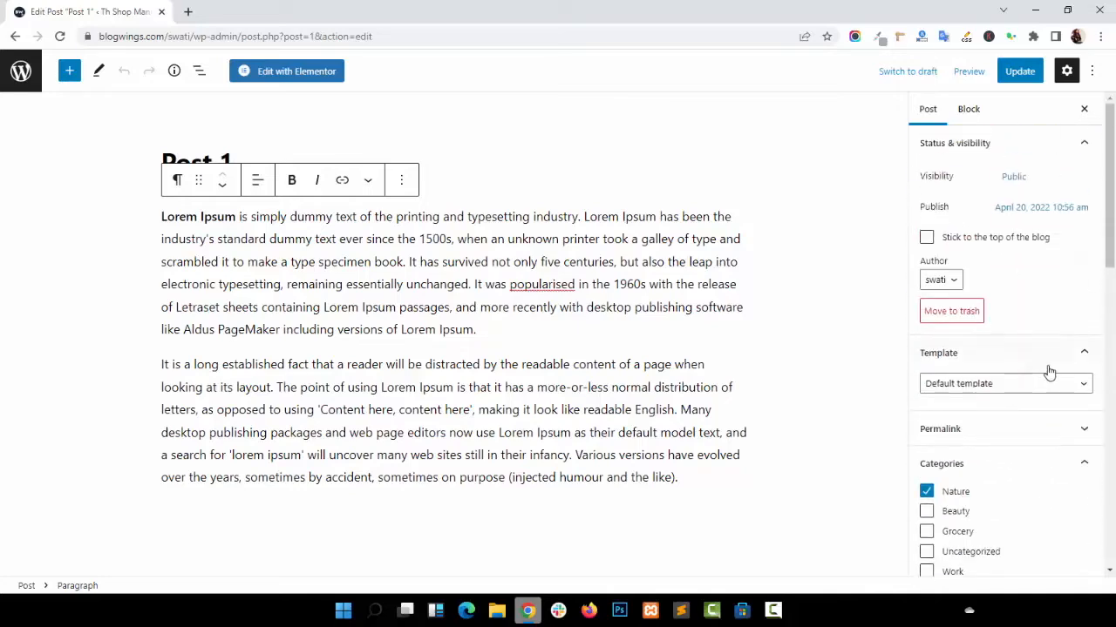
Leave the post editor and create a new page titled "Post Slider Block".
{"action": "left_click", "coordinate": [16, 40]}
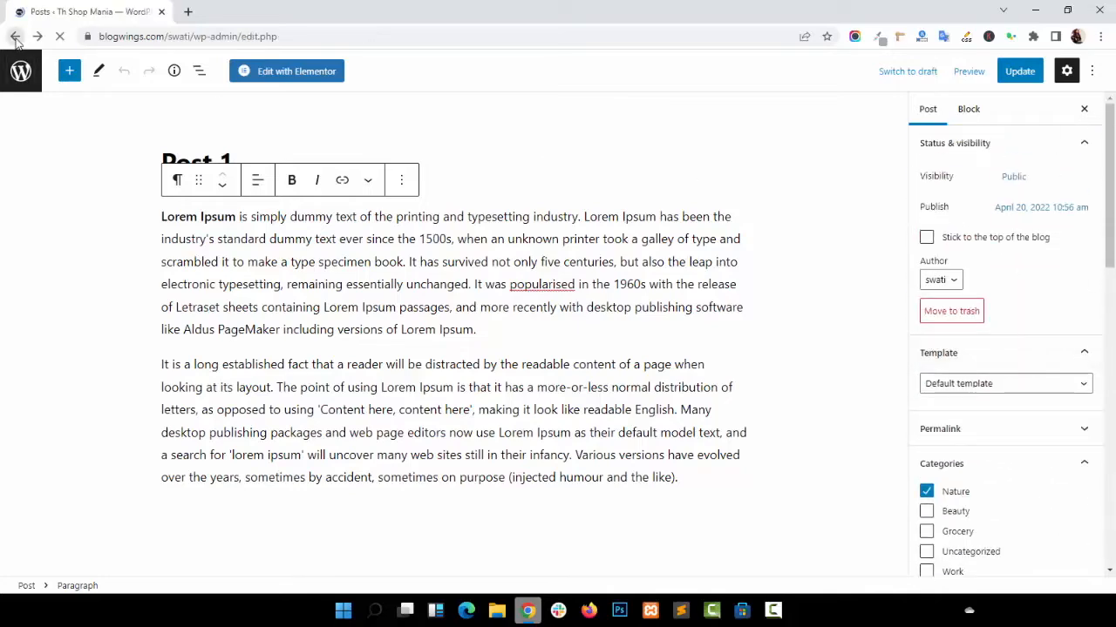
{"action": "left_click", "coordinate": [56, 262]}
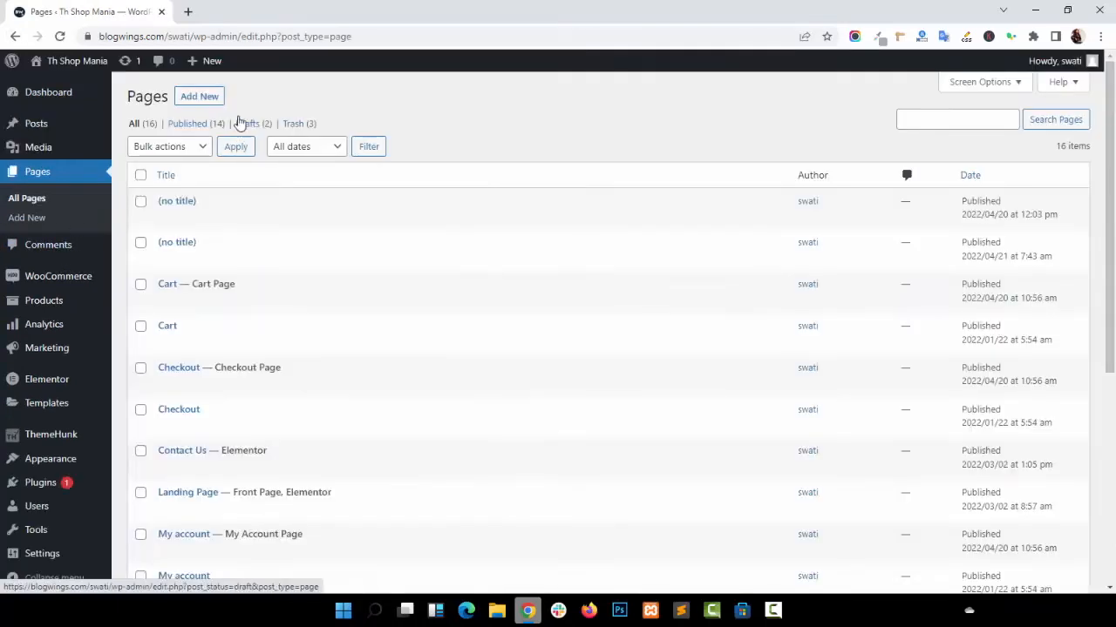
{"action": "left_click", "coordinate": [200, 95]}
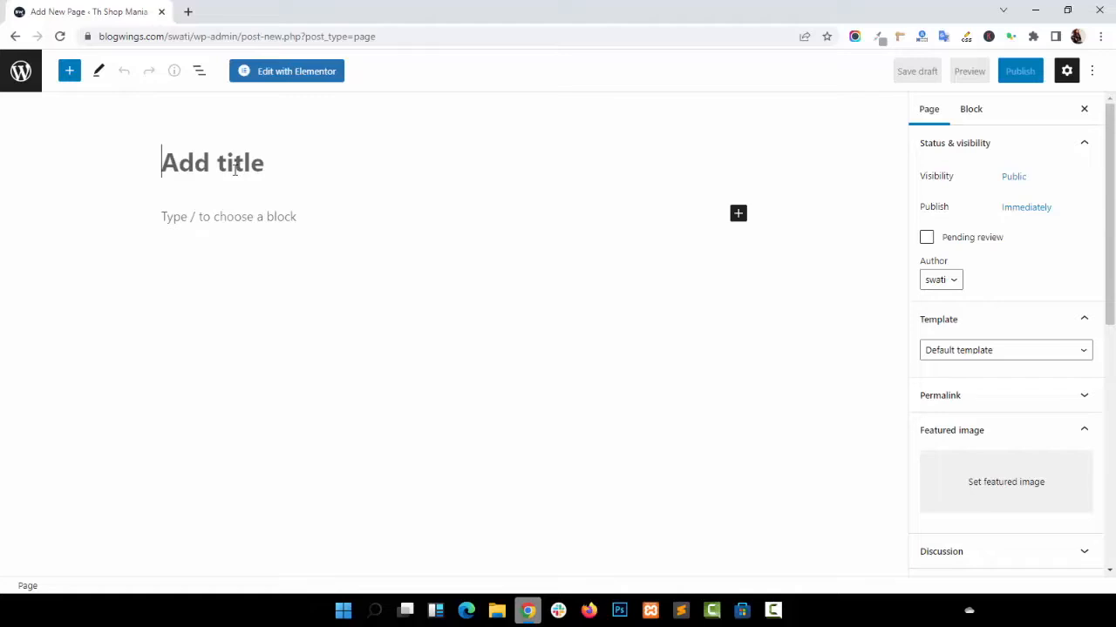
{"action": "type", "text": "Post "}
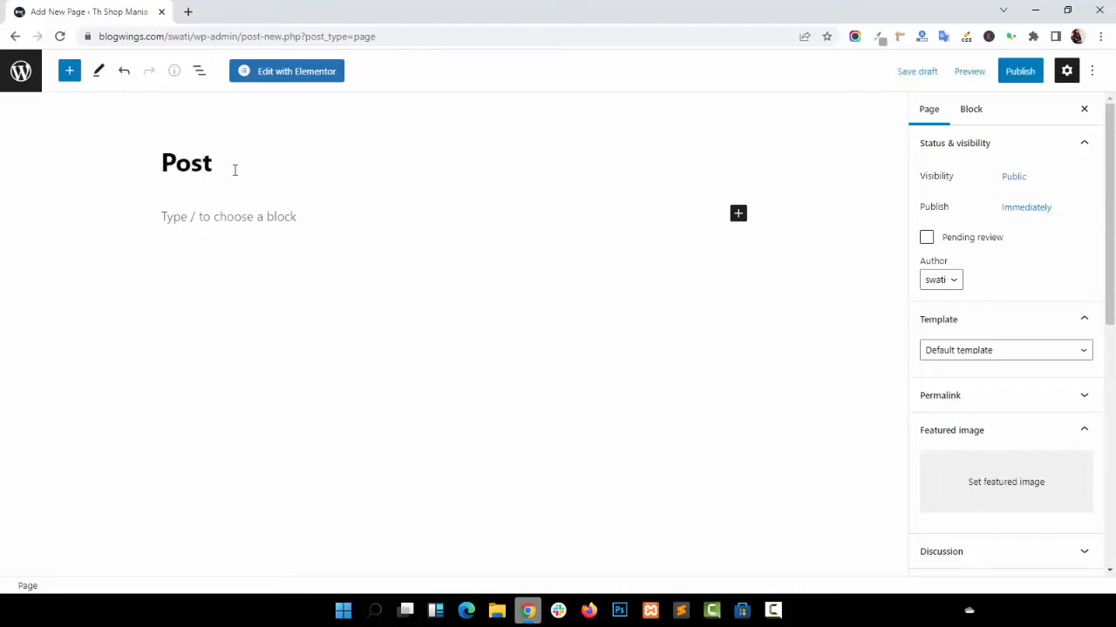
{"action": "type", "text": "Slider Block"}
Search the block library for "post slider" and insert the Post Slider block below the page title.
{"action": "left_click", "coordinate": [69, 70]}
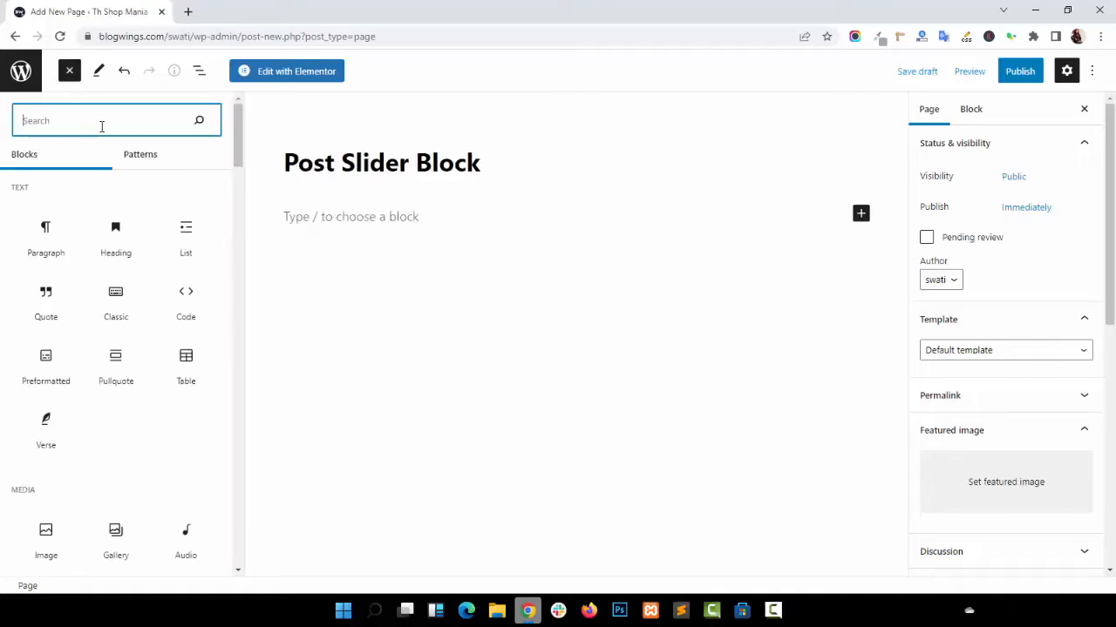
{"action": "type", "text": "pos"}
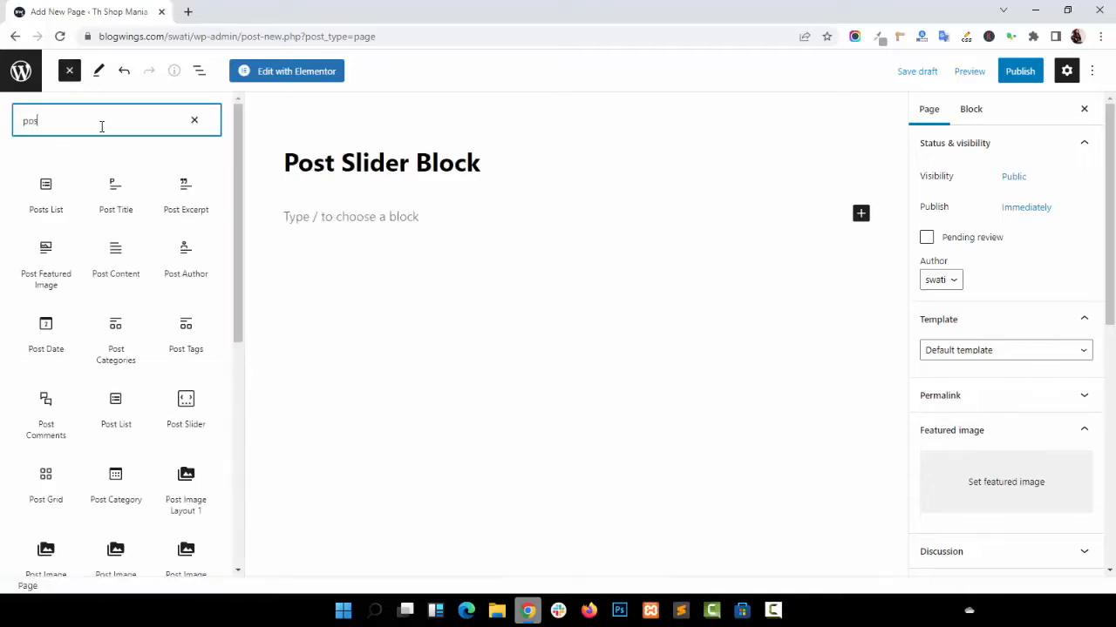
{"action": "type", "text": "t slider"}
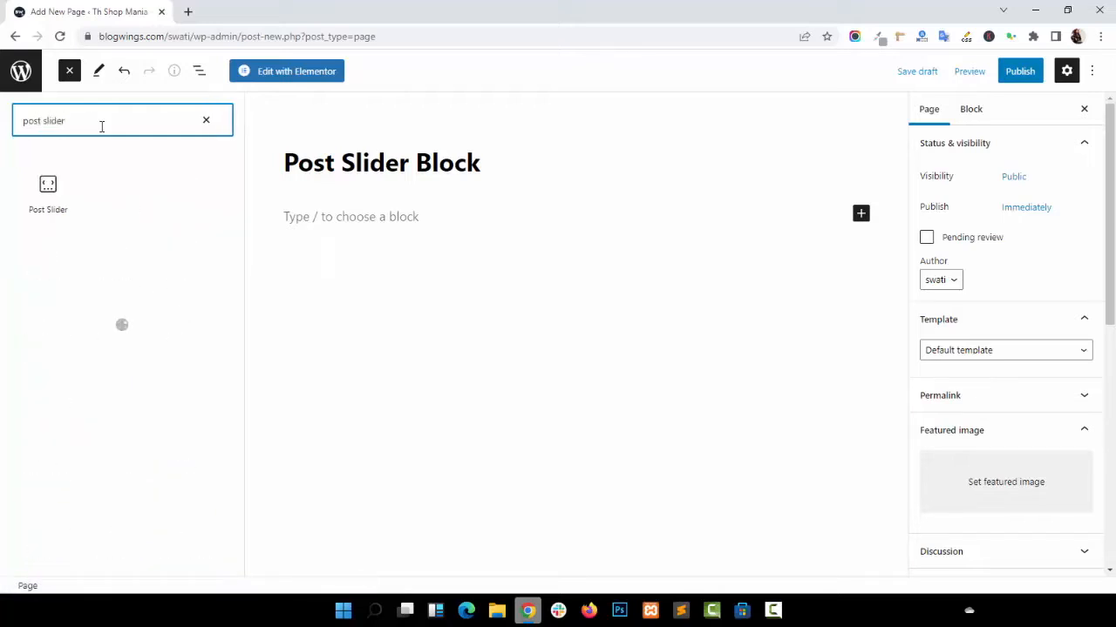
{"action": "left_click", "coordinate": [50, 213]}
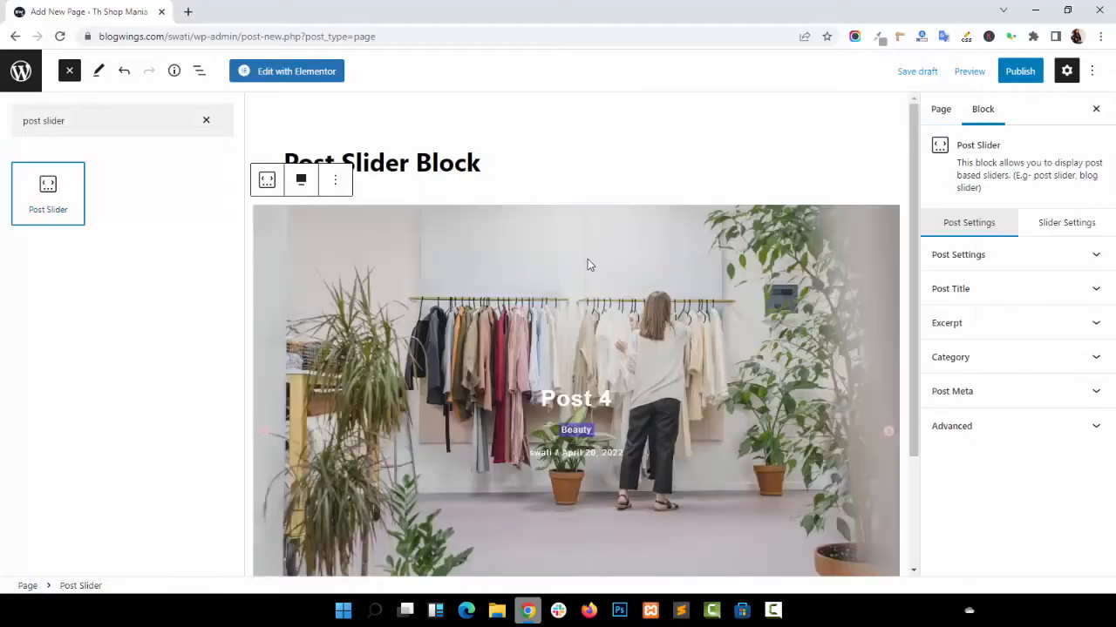
{"action": "left_click", "coordinate": [587, 260]}
Examine the inserted post slider from top to bottom, switching to its second slide and back to the first.
{"action": "scroll", "coordinate": [531, 303], "scroll_direction": "down", "scroll_amount": 3}
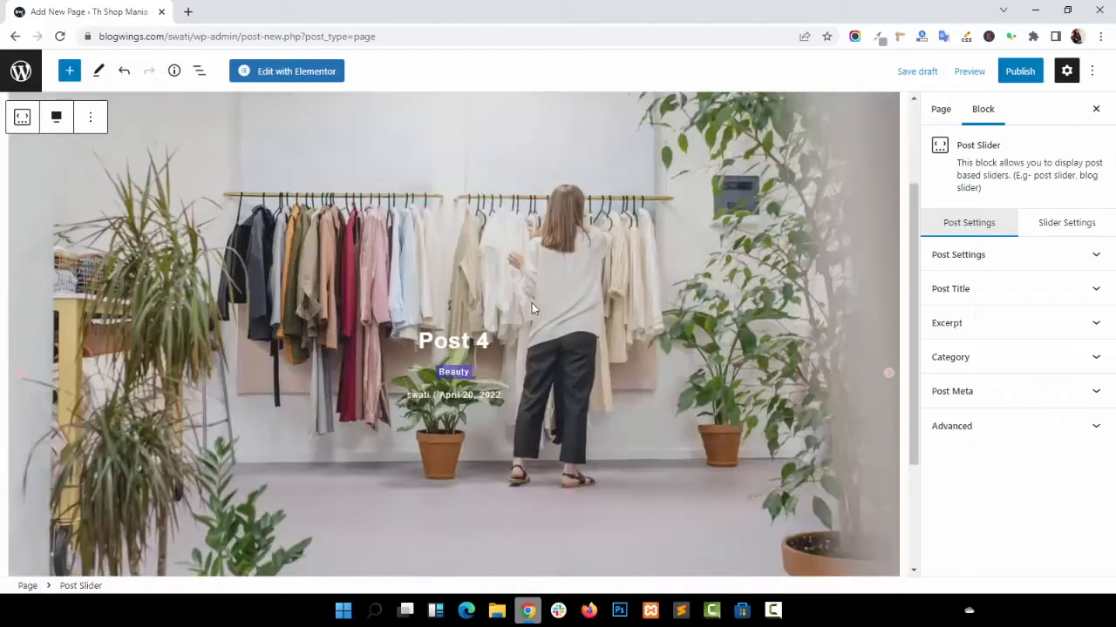
{"action": "scroll", "coordinate": [567, 309], "scroll_direction": "down", "scroll_amount": 3}
{"action": "scroll", "coordinate": [566, 312], "scroll_direction": "up", "scroll_amount": 6}
{"action": "scroll", "coordinate": [567, 312], "scroll_direction": "down", "scroll_amount": 4}
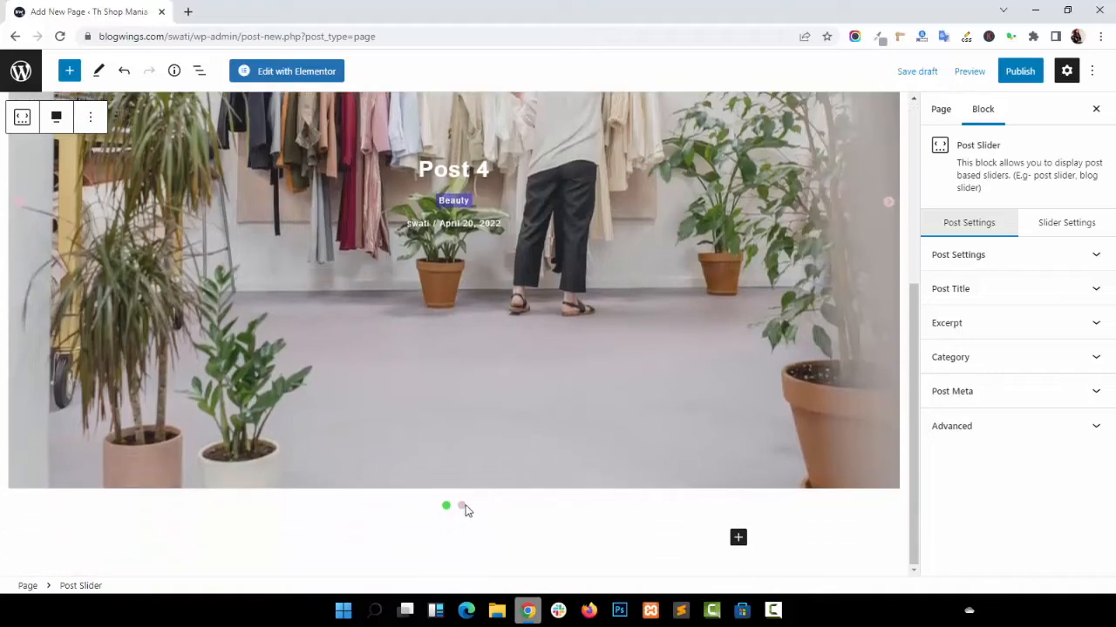
{"action": "left_click", "coordinate": [462, 506]}
{"action": "scroll", "coordinate": [601, 431], "scroll_direction": "up", "scroll_amount": 4}
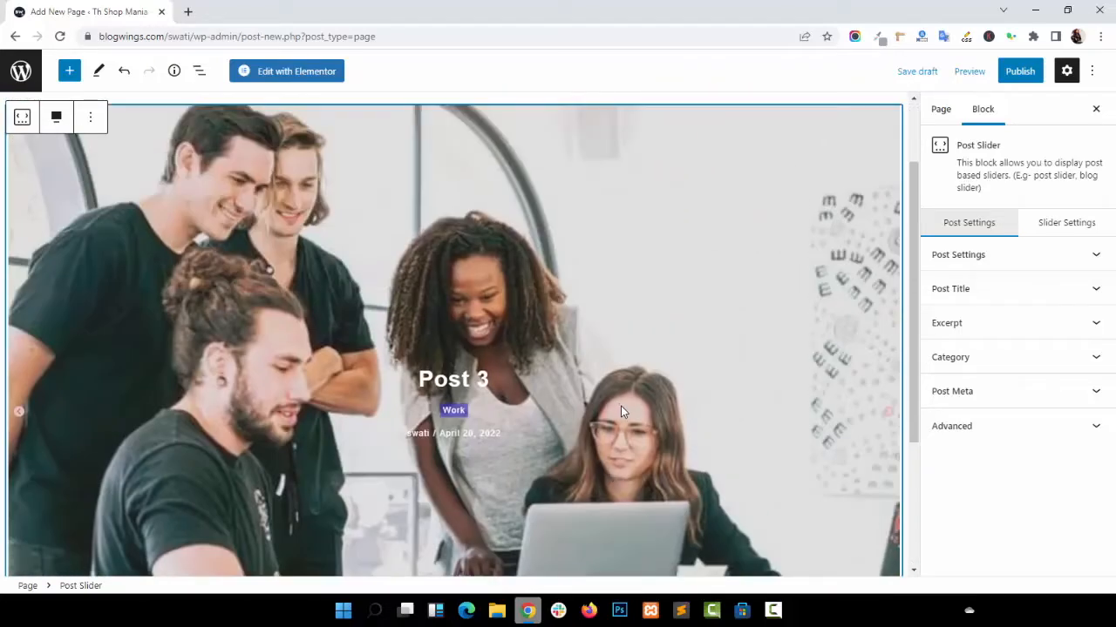
{"action": "scroll", "coordinate": [622, 415], "scroll_direction": "down", "scroll_amount": 4}
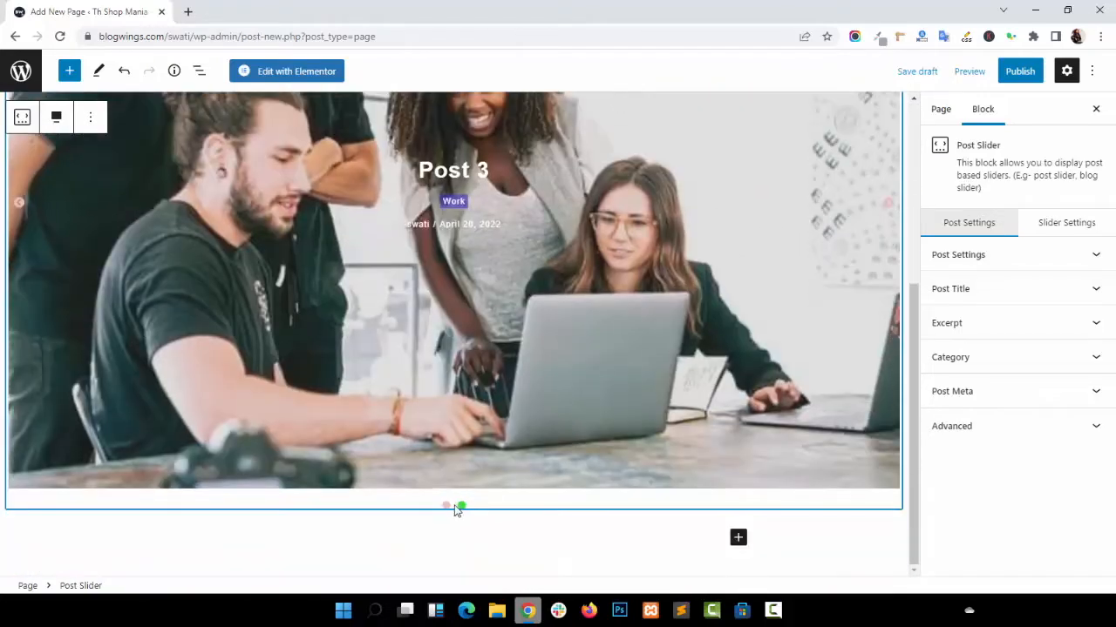
{"action": "left_click", "coordinate": [445, 506]}
{"action": "scroll", "coordinate": [382, 345], "scroll_direction": "up", "scroll_amount": 4}
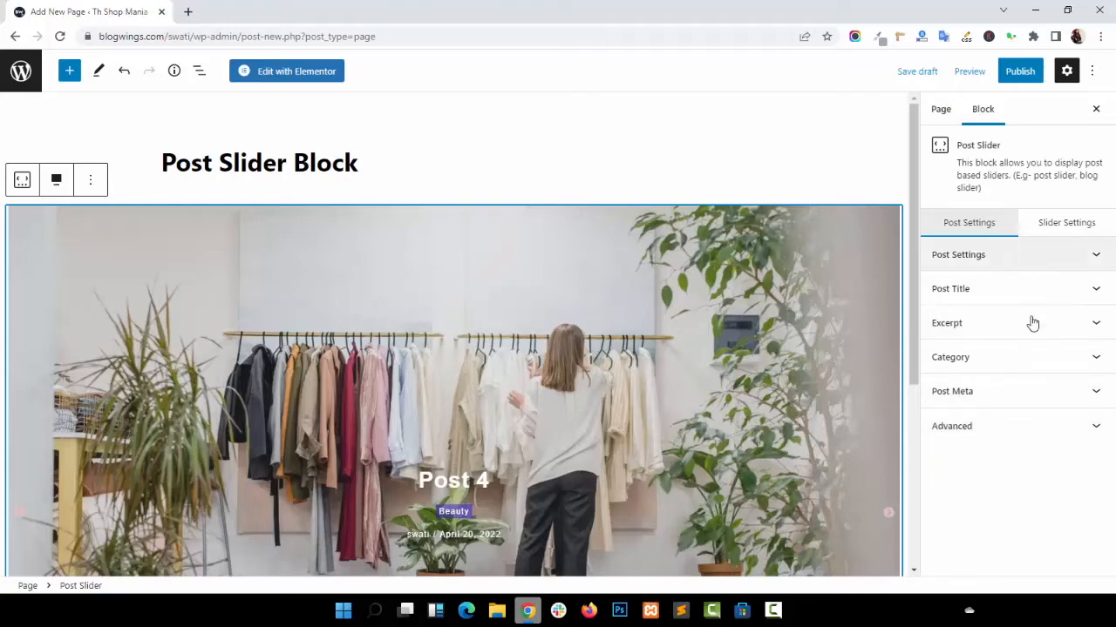
Set the post slider to display 4 posts in 2 columns and check its second slide.
{"action": "left_click", "coordinate": [1058, 225]}
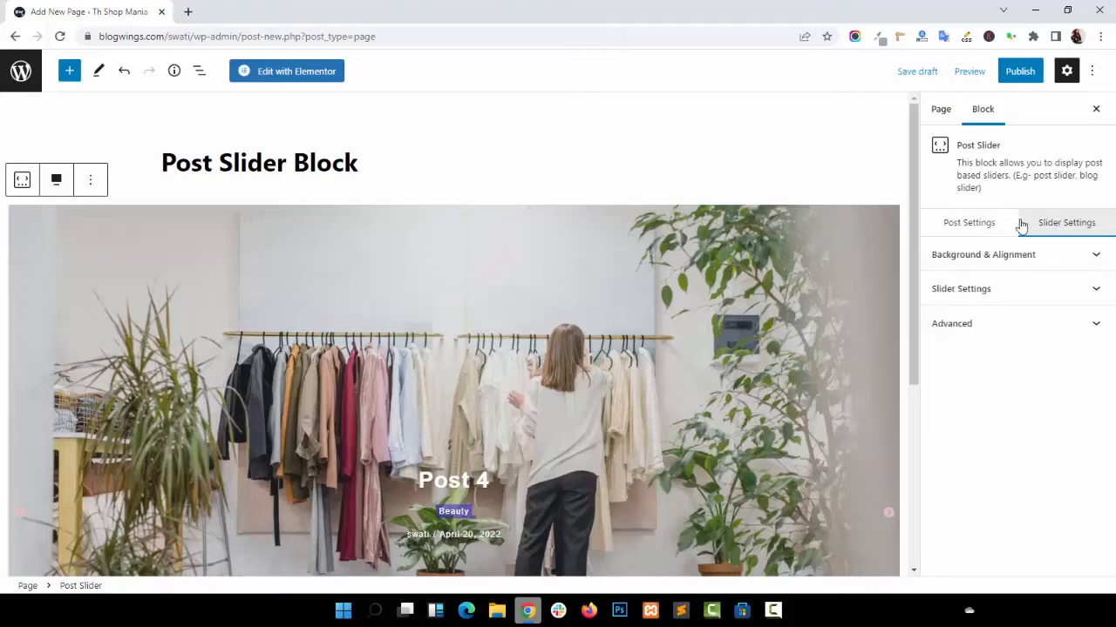
{"action": "left_click", "coordinate": [968, 225]}
{"action": "left_click", "coordinate": [973, 253]}
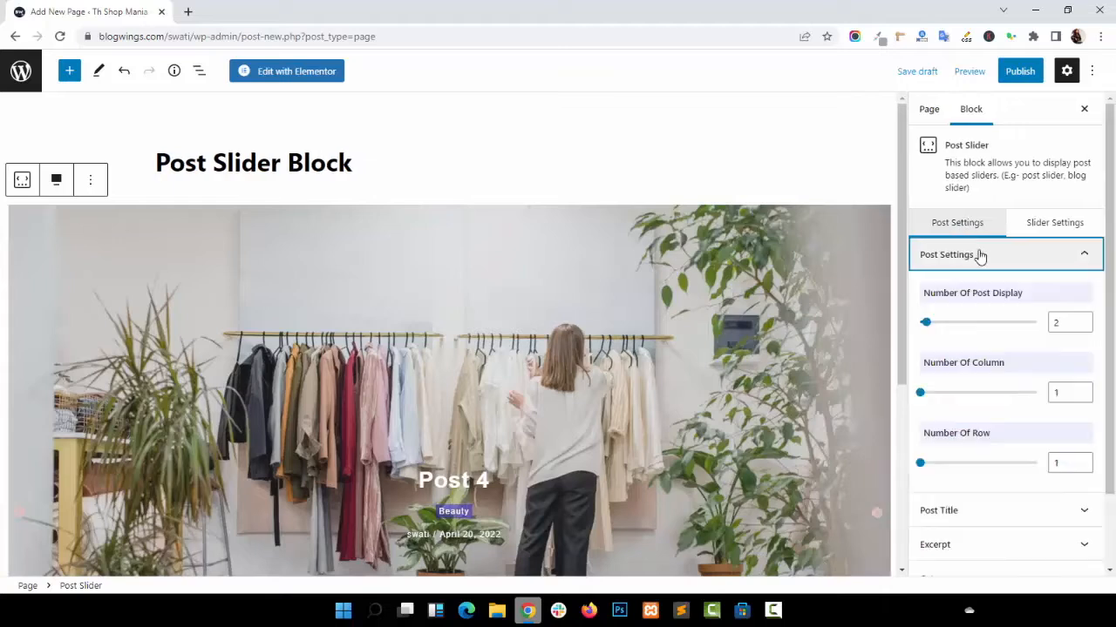
{"action": "left_click", "coordinate": [928, 322]}
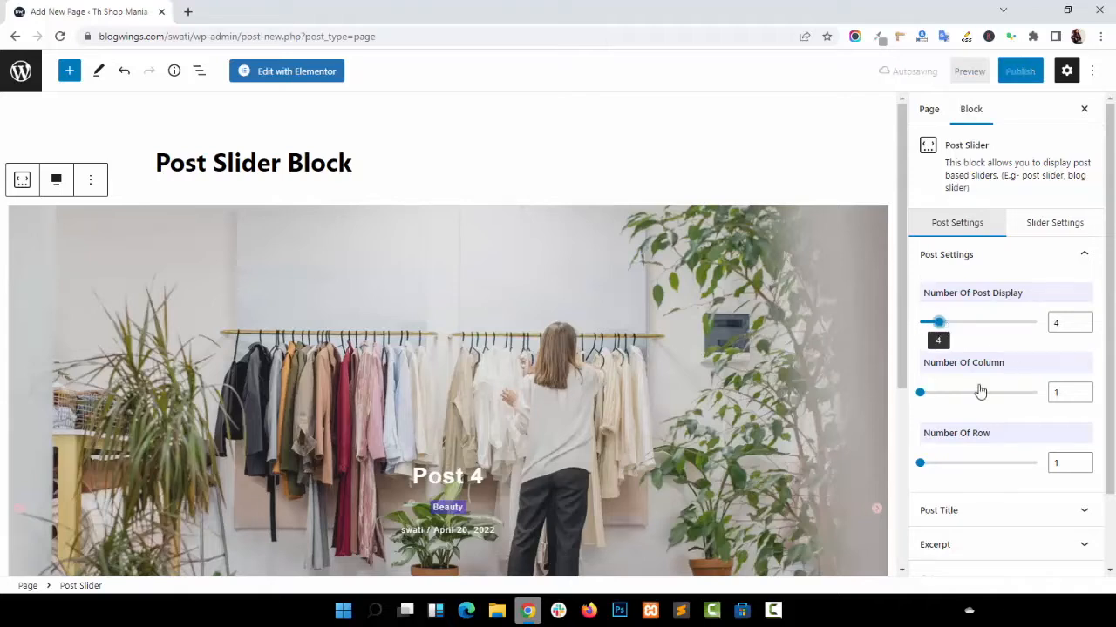
{"action": "left_click", "coordinate": [1069, 392]}
{"action": "type", "text": "2"}
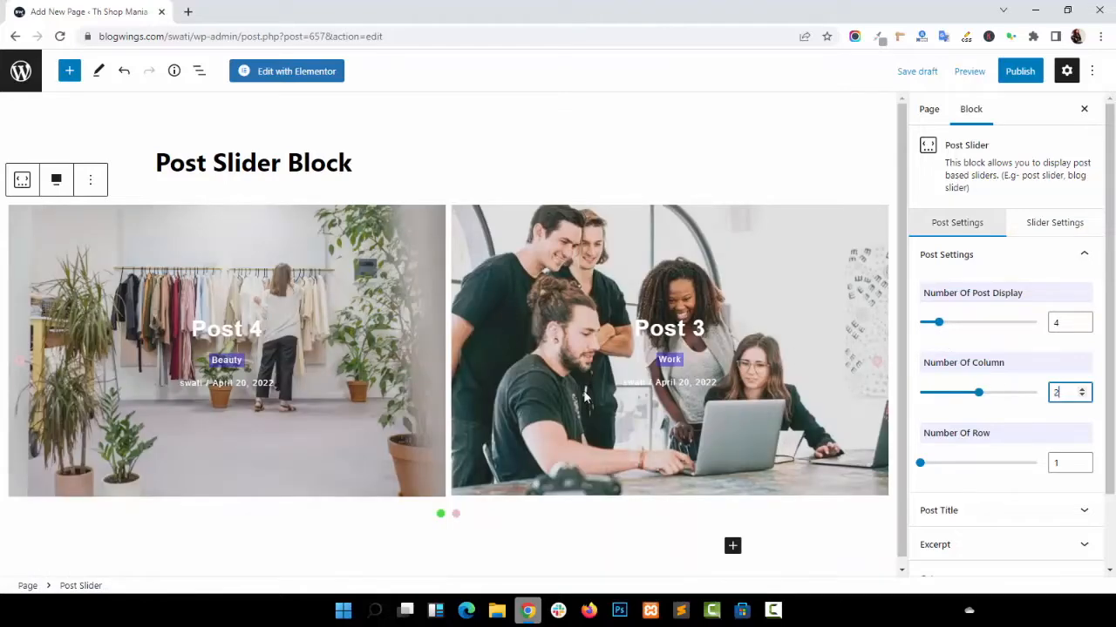
{"action": "left_click", "coordinate": [455, 515]}
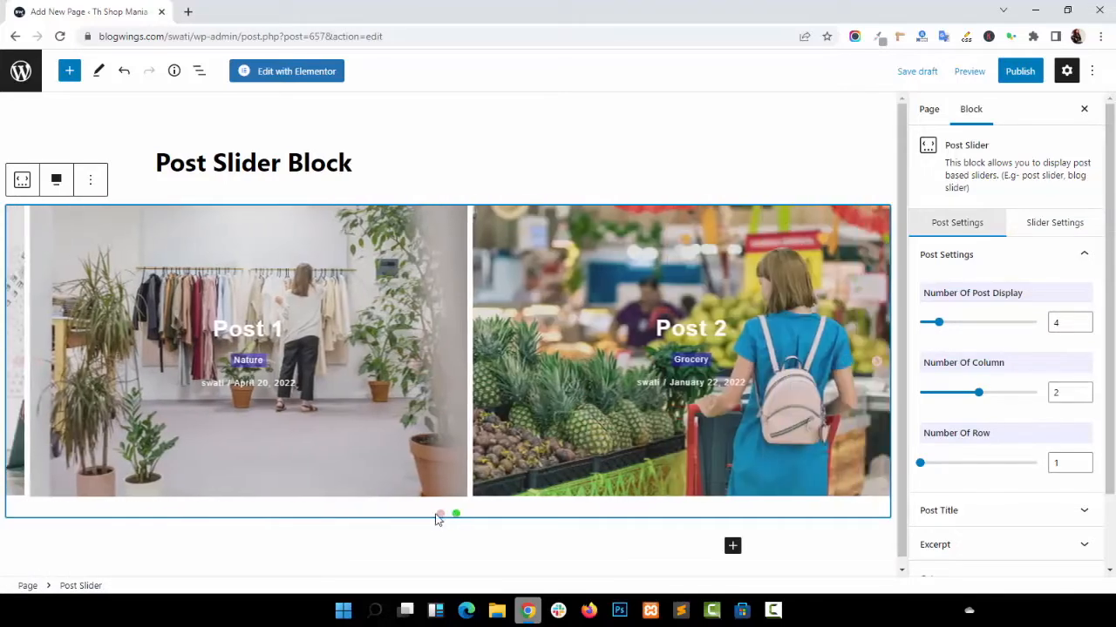
{"action": "scroll", "coordinate": [978, 443], "scroll_direction": "down", "scroll_amount": 1}
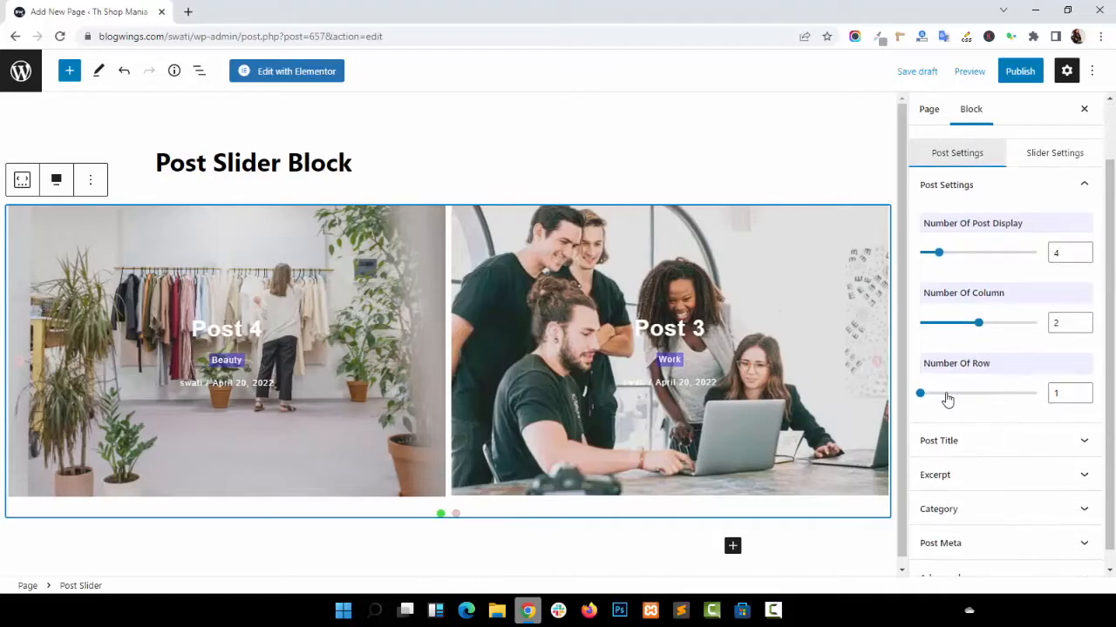
Set the post slider's number of rows to 2 and check the resulting post grid.
{"action": "left_click", "coordinate": [1057, 393]}
{"action": "type", "text": "2"}
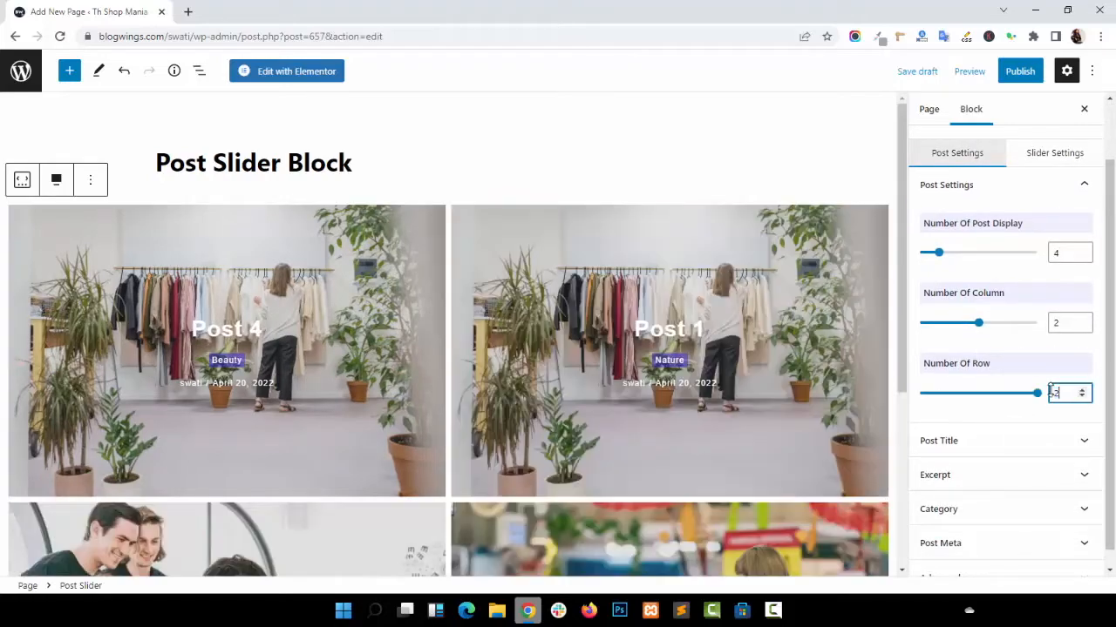
{"action": "scroll", "coordinate": [695, 312], "scroll_direction": "down", "scroll_amount": 2}
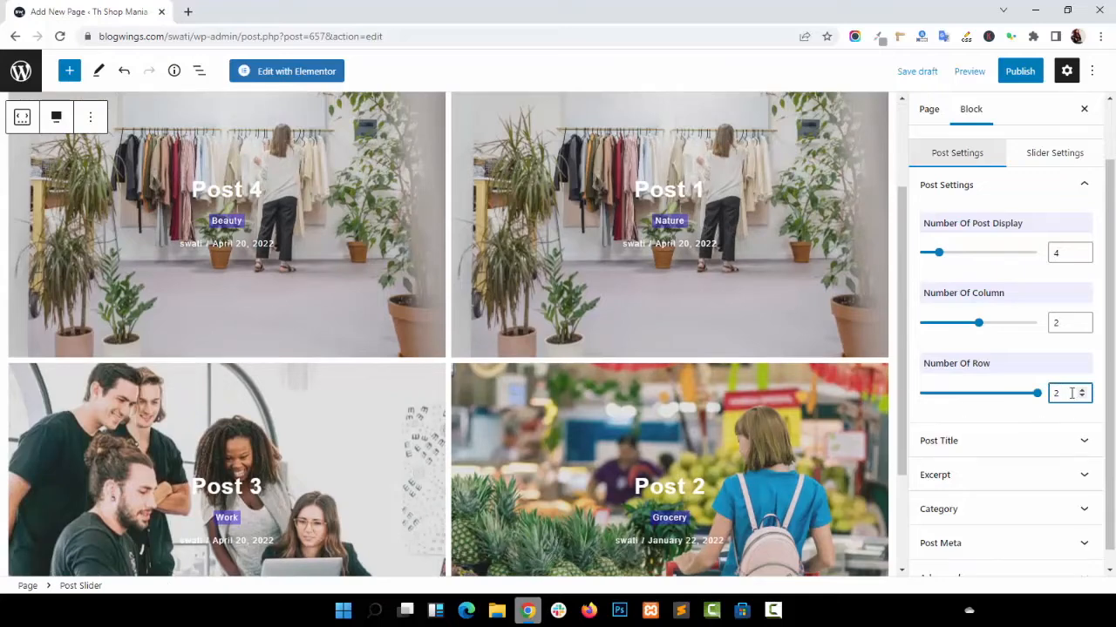
{"action": "scroll", "coordinate": [978, 401], "scroll_direction": "down", "scroll_amount": 1}
{"action": "scroll", "coordinate": [985, 349], "scroll_direction": "up", "scroll_amount": 2}
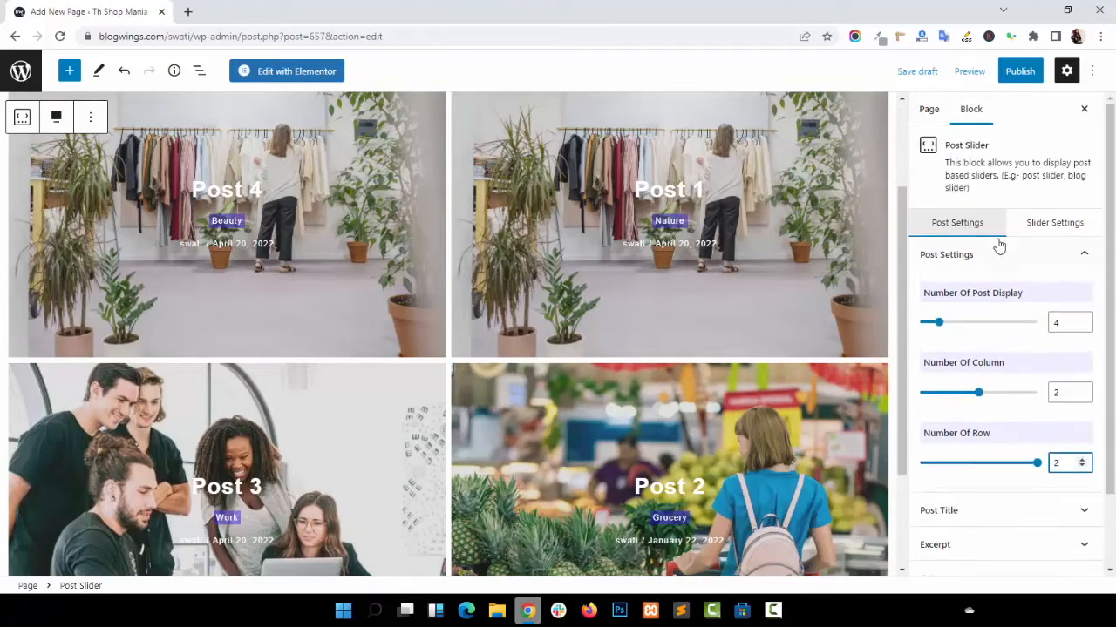
{"action": "left_click", "coordinate": [1002, 257]}
Set the post title tag to H1 and the title font size to 50.
{"action": "left_click", "coordinate": [996, 286]}
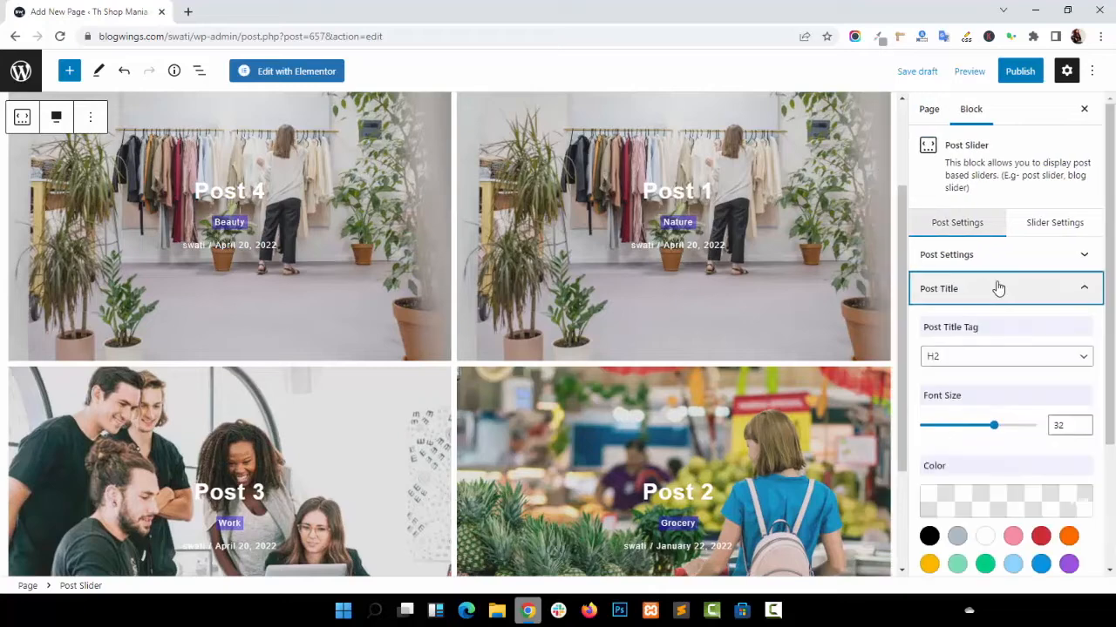
{"action": "scroll", "coordinate": [683, 320], "scroll_direction": "up", "scroll_amount": 2}
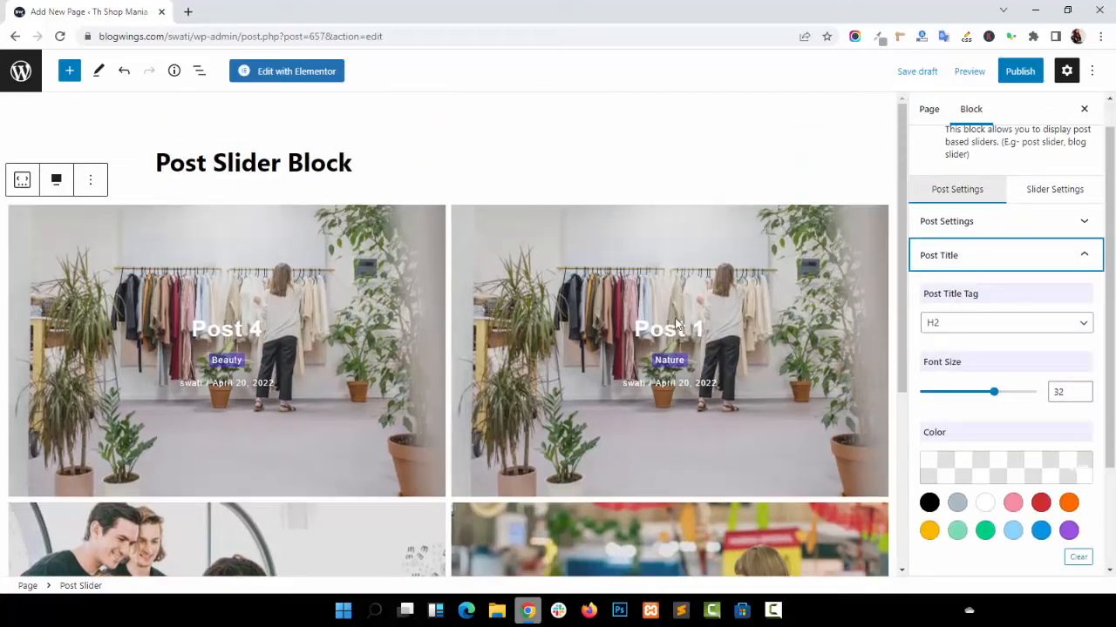
{"action": "left_click", "coordinate": [972, 324]}
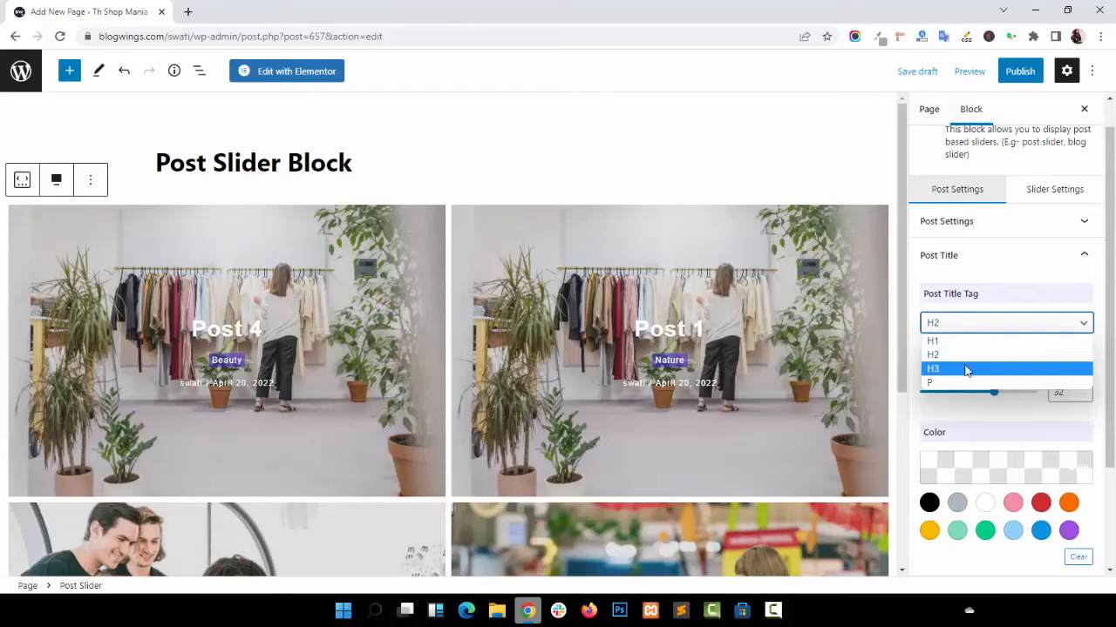
{"action": "left_click", "coordinate": [965, 382]}
{"action": "left_click", "coordinate": [968, 317]}
{"action": "left_click", "coordinate": [969, 341]}
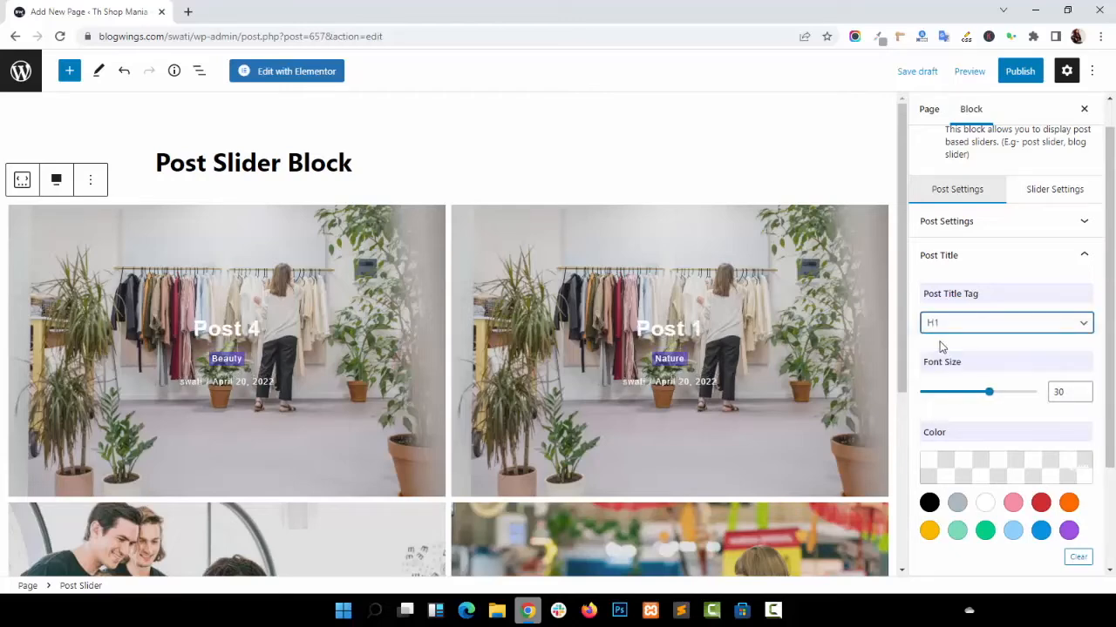
{"action": "left_click", "coordinate": [646, 329]}
{"action": "left_click_drag", "start_coordinate": [979, 399], "coordinate": [1047, 398]}
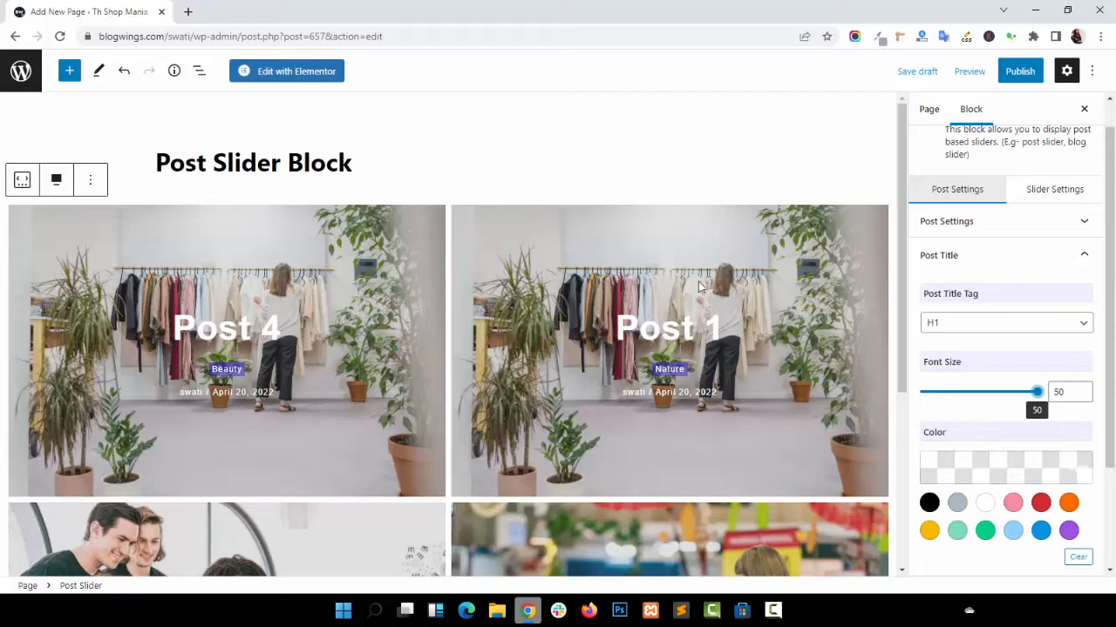
Try black and green for the post titles and settle on white (#ffffff).
{"action": "scroll", "coordinate": [693, 302], "scroll_direction": "down", "scroll_amount": 1}
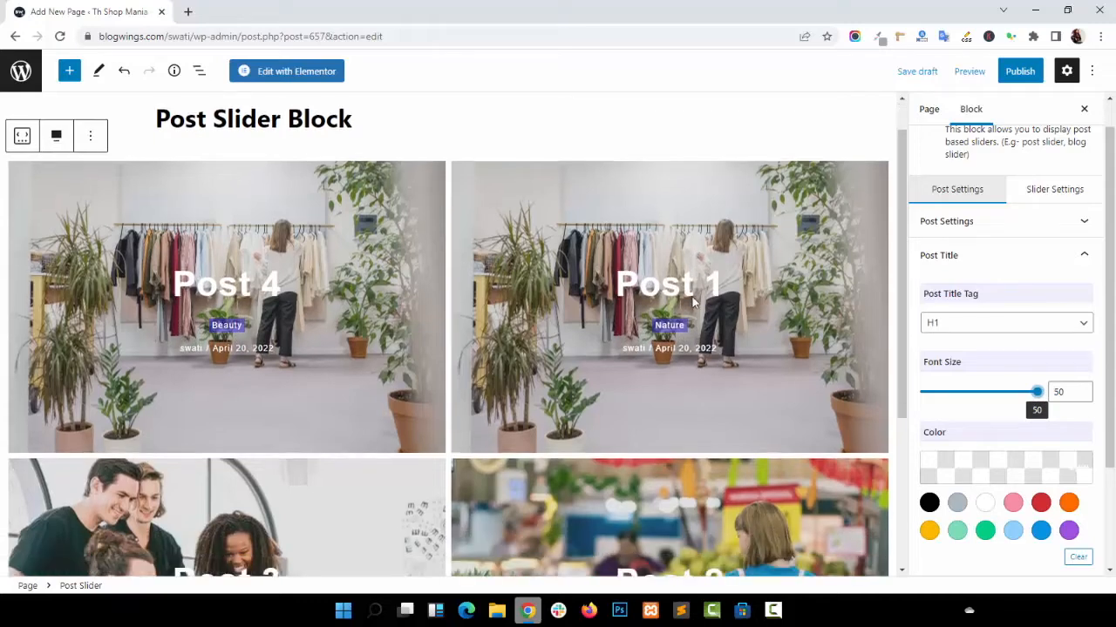
{"action": "scroll", "coordinate": [1011, 366], "scroll_direction": "down", "scroll_amount": 2}
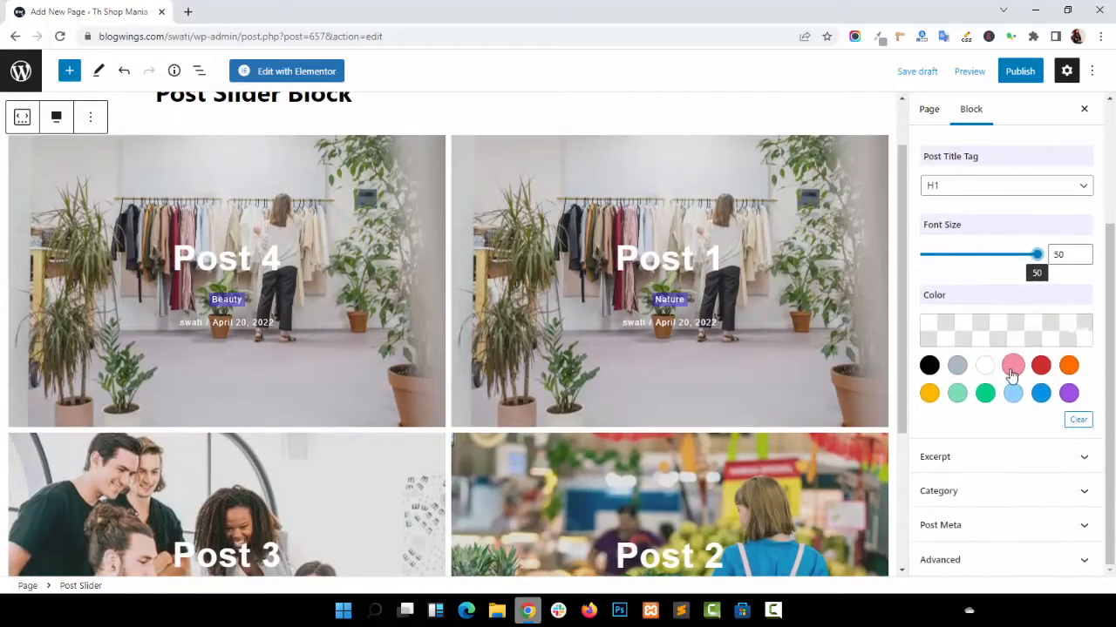
{"action": "left_click", "coordinate": [929, 365]}
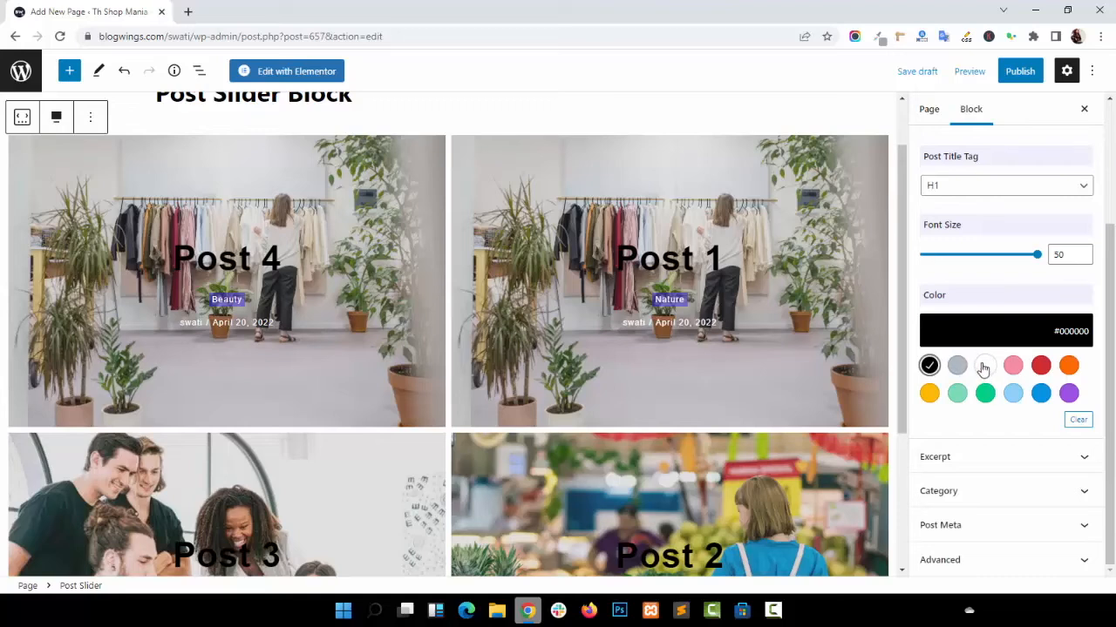
{"action": "left_click", "coordinate": [983, 367]}
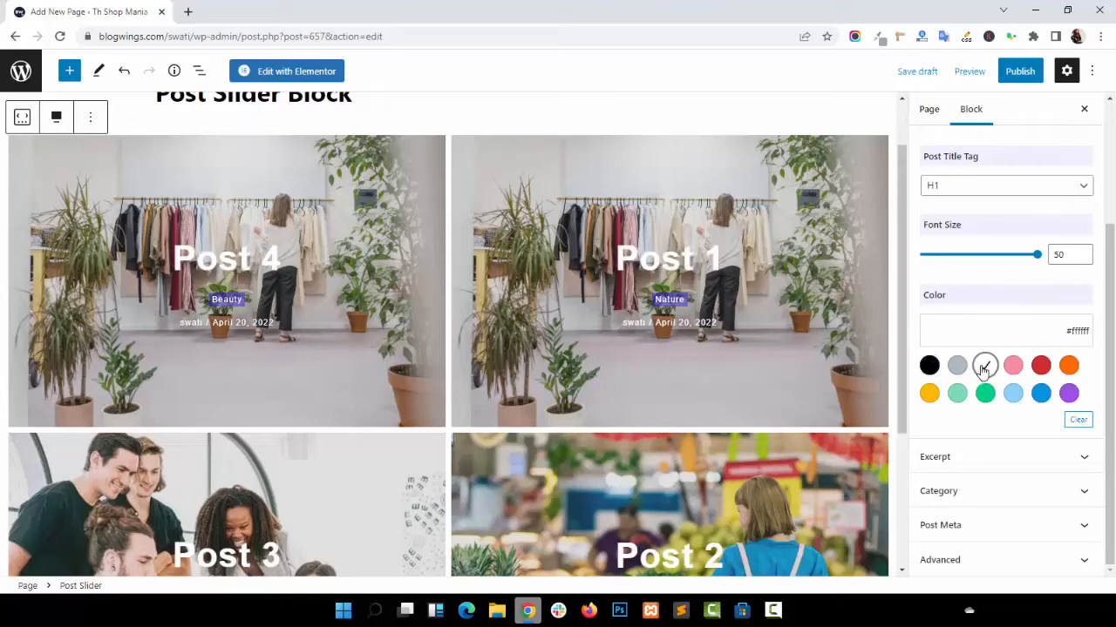
{"action": "left_click", "coordinate": [985, 393]}
{"action": "left_click", "coordinate": [983, 367]}
{"action": "scroll", "coordinate": [993, 375], "scroll_direction": "up", "scroll_amount": 2}
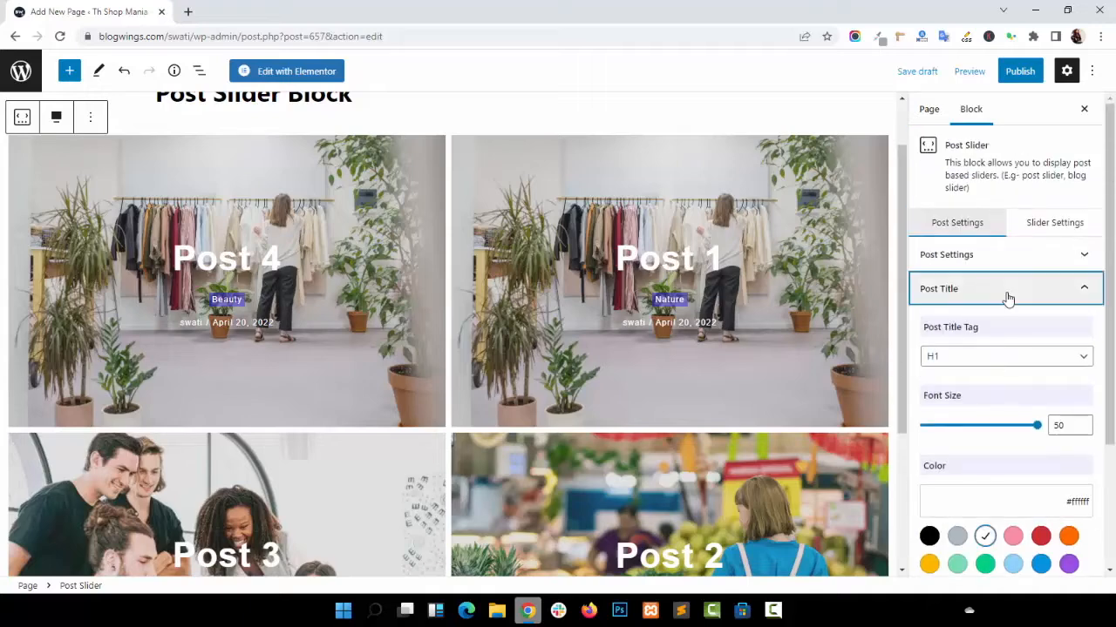
{"action": "left_click", "coordinate": [1008, 299]}
Show the post excerpts with 117 words at font size 14.
{"action": "left_click", "coordinate": [1018, 324]}
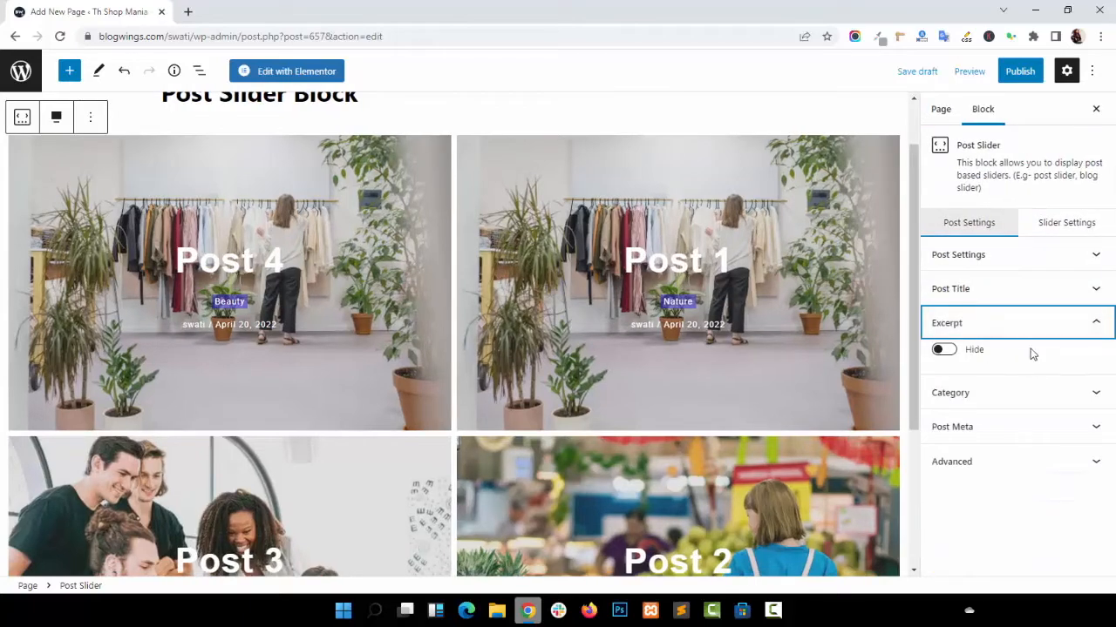
{"action": "left_click", "coordinate": [943, 350]}
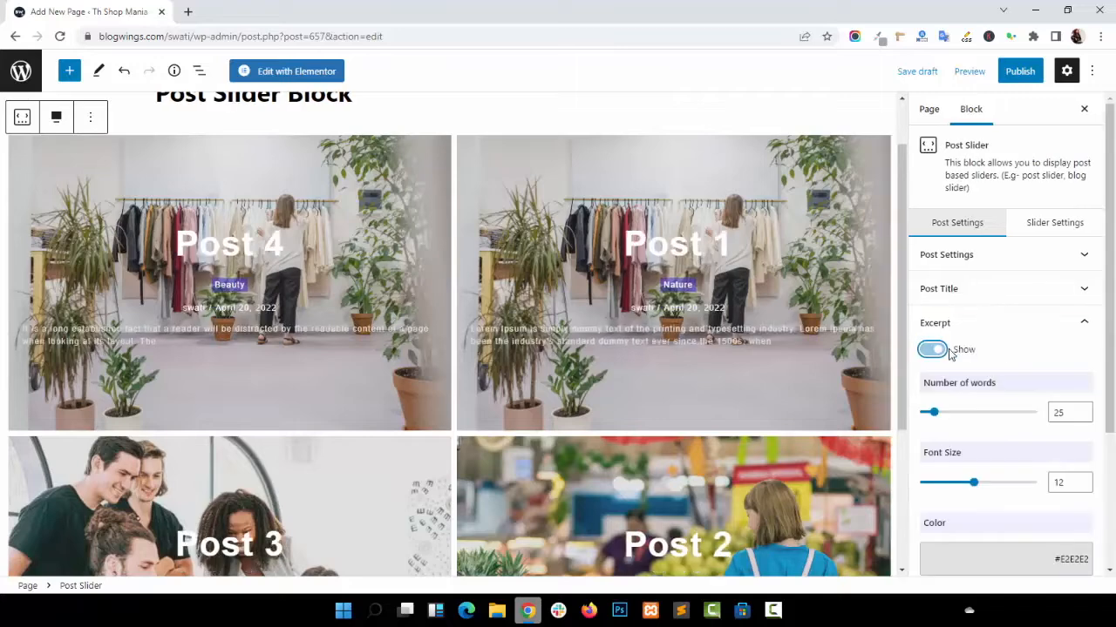
{"action": "scroll", "coordinate": [1001, 350], "scroll_direction": "down", "scroll_amount": 1}
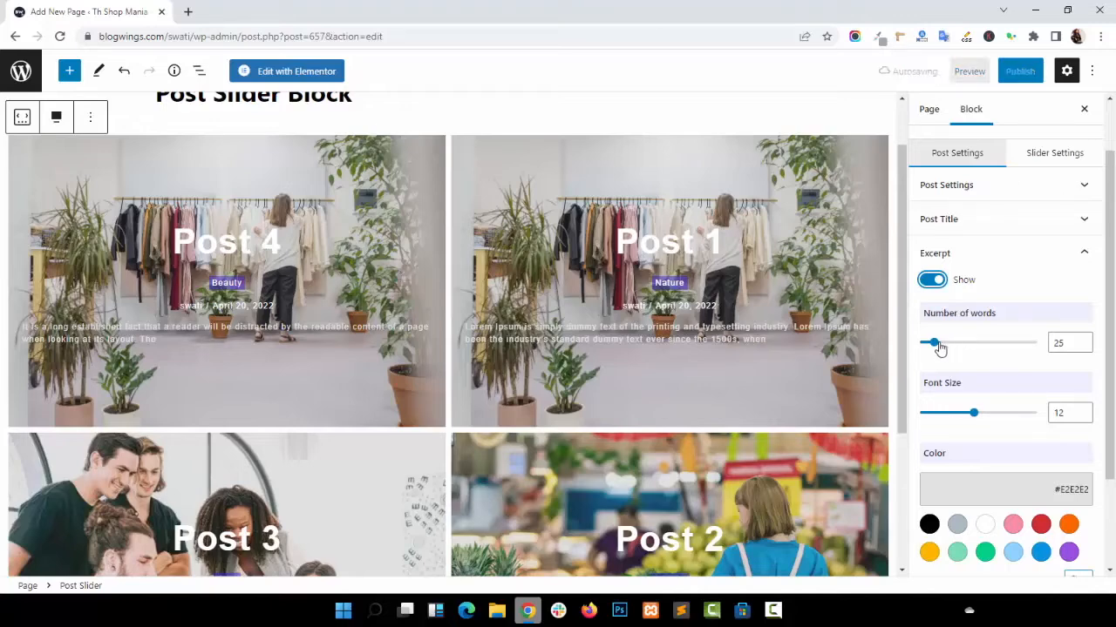
{"action": "left_click_drag", "start_coordinate": [940, 349], "coordinate": [989, 353]}
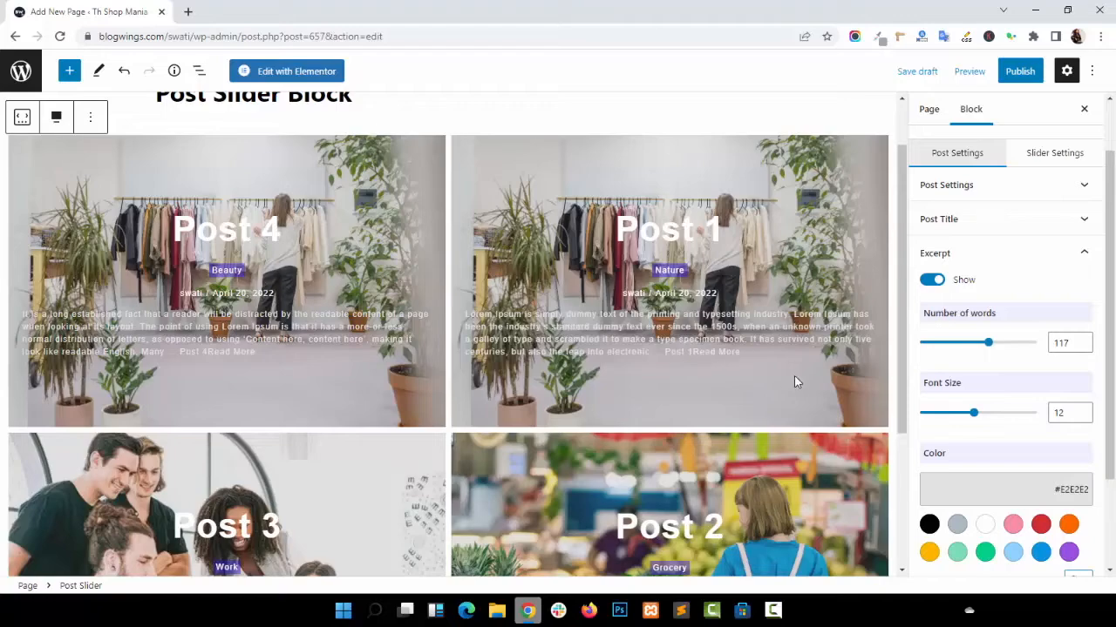
{"action": "mouse_move", "coordinate": [990, 423]}
{"action": "left_mouse_down"}
{"action": "mouse_move", "coordinate": [1011, 427]}
{"action": "mouse_move", "coordinate": [982, 424]}
{"action": "left_mouse_up"}
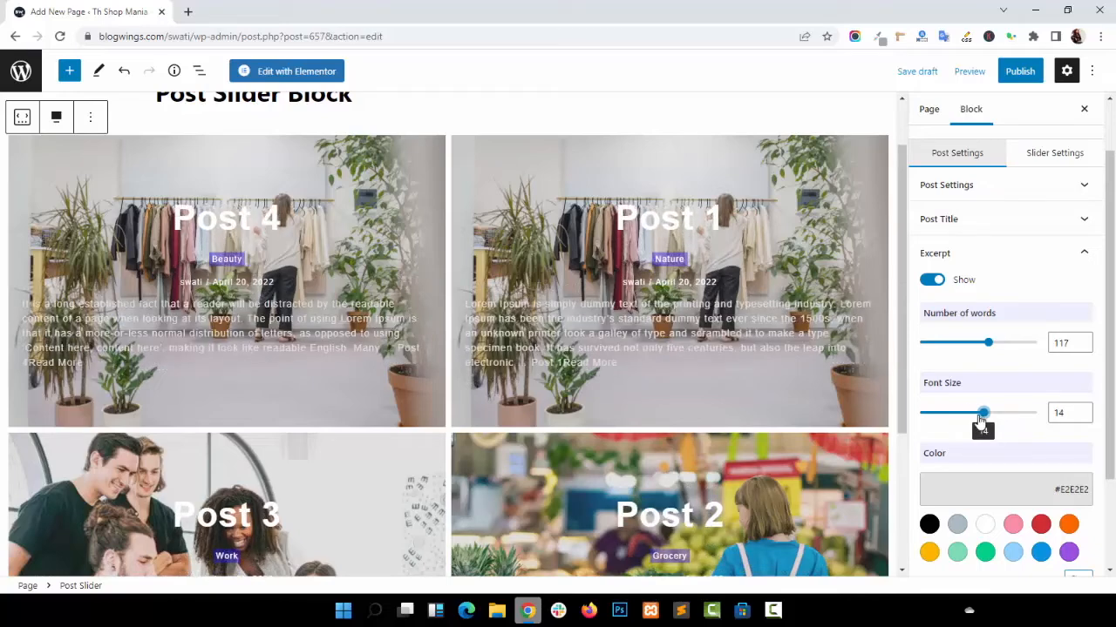
Try grey and black for the excerpt text and settle on white (#ffffff).
{"action": "scroll", "coordinate": [992, 424], "scroll_direction": "down", "scroll_amount": 3}
{"action": "left_click", "coordinate": [984, 399]}
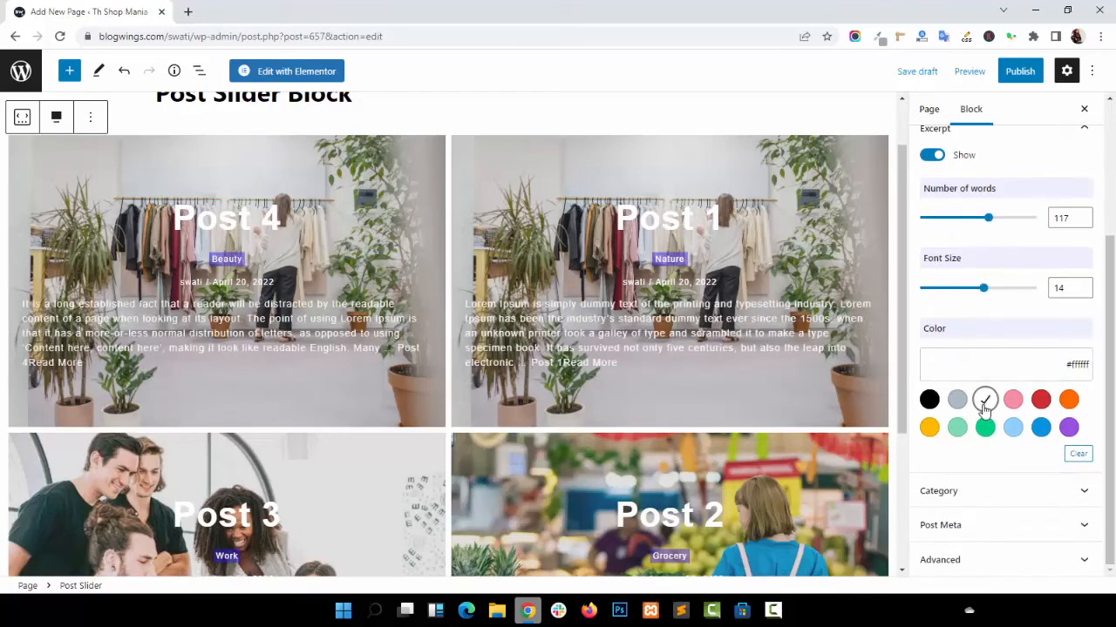
{"action": "left_click", "coordinate": [958, 401]}
{"action": "left_click", "coordinate": [930, 399]}
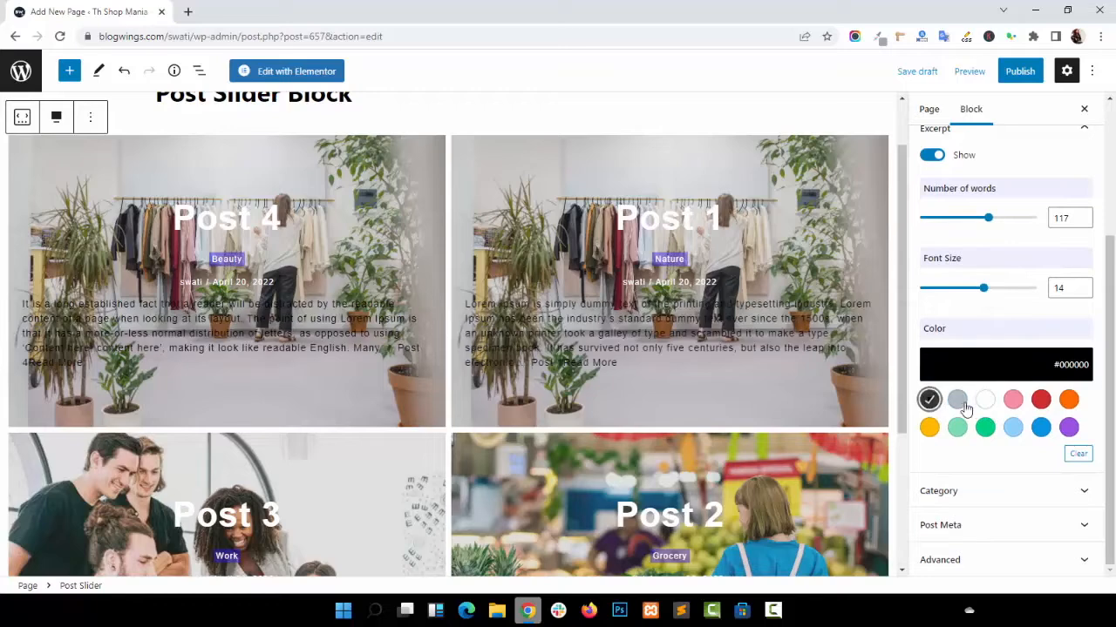
{"action": "left_click", "coordinate": [985, 401]}
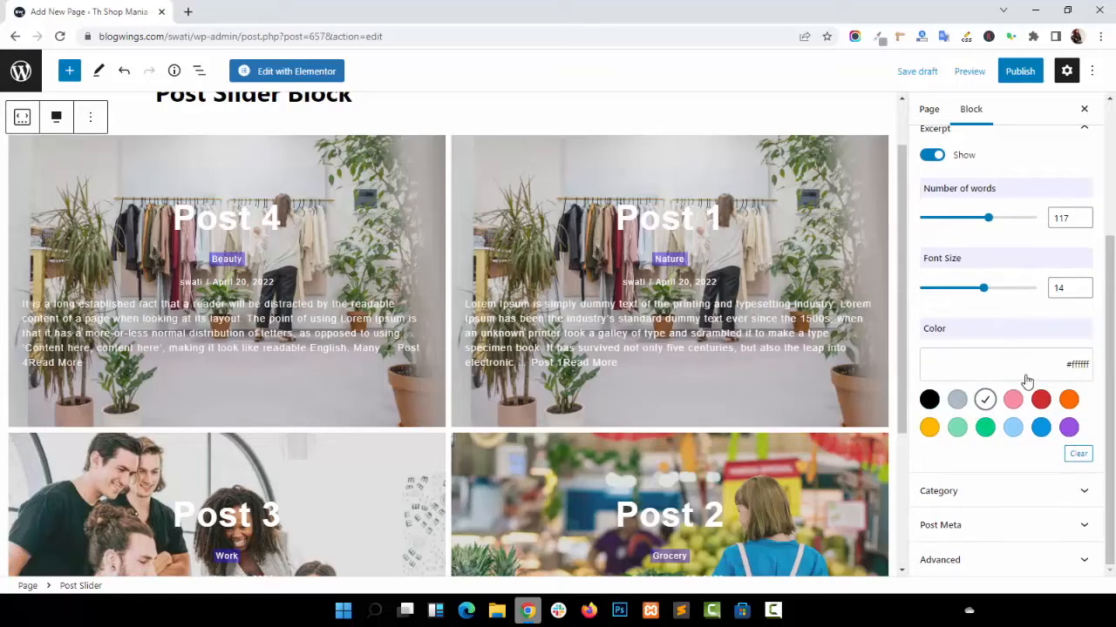
{"action": "scroll", "coordinate": [1017, 378], "scroll_direction": "up", "scroll_amount": 3}
{"action": "left_click", "coordinate": [994, 323]}
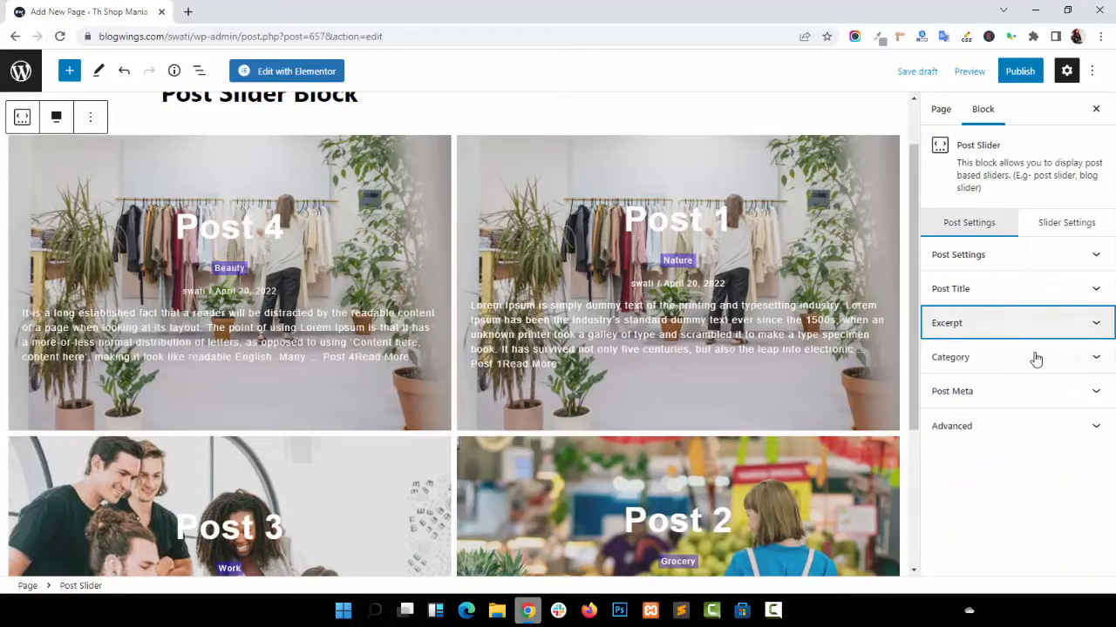
Choose the Beauty, Grocery, Nature and Work categories for the posts shown in the slider.
{"action": "left_click", "coordinate": [1036, 358]}
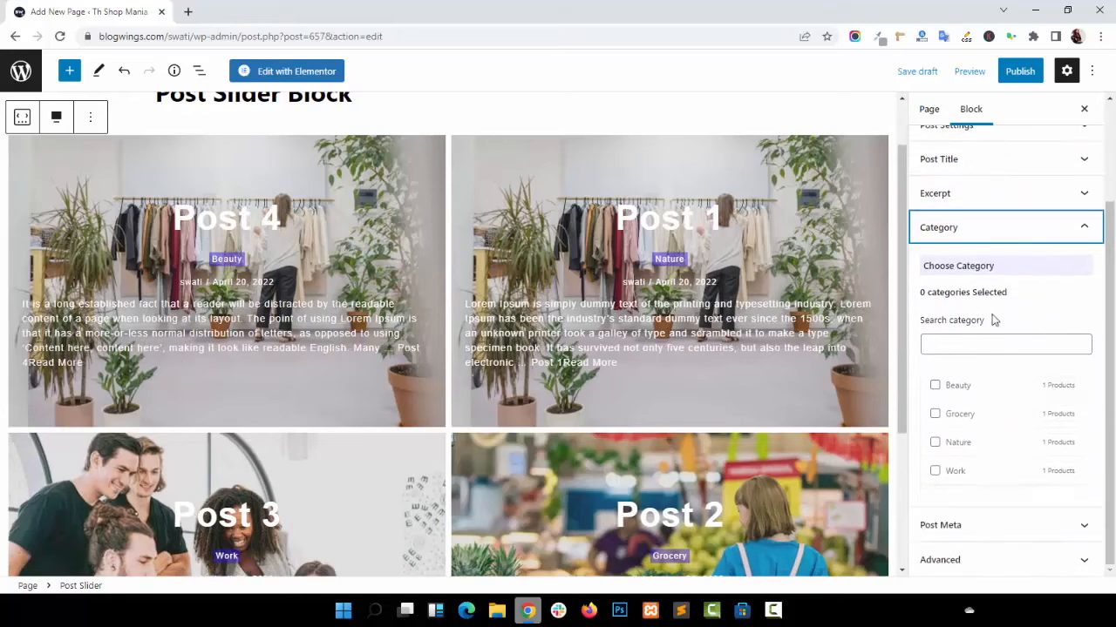
{"action": "left_click", "coordinate": [950, 384]}
{"action": "left_click", "coordinate": [951, 408]}
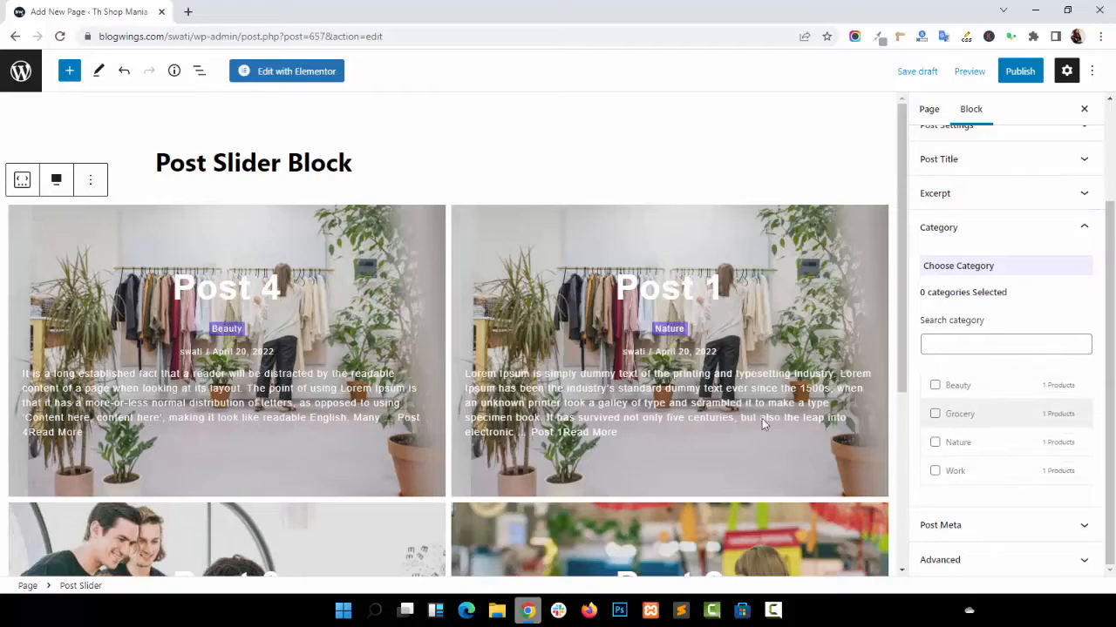
{"action": "left_click", "coordinate": [962, 385]}
{"action": "left_click", "coordinate": [967, 436]}
{"action": "left_click", "coordinate": [959, 464]}
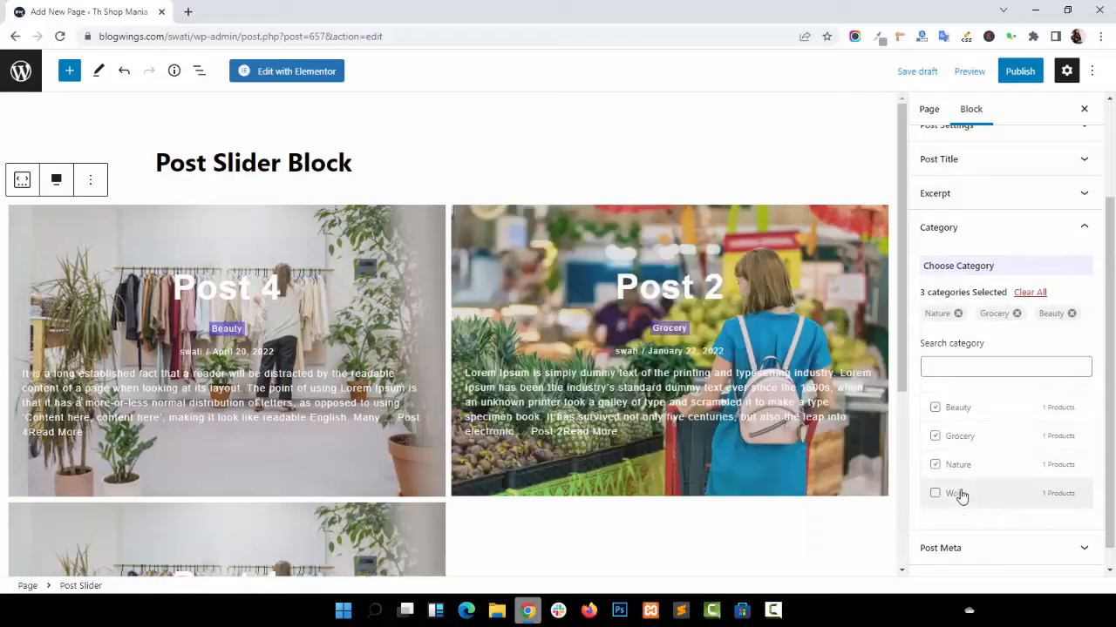
{"action": "left_click", "coordinate": [959, 493]}
Examine the slider's posts for the chosen categories from top to bottom and look at the category search field.
{"action": "scroll", "coordinate": [592, 350], "scroll_direction": "down", "scroll_amount": 3}
{"action": "scroll", "coordinate": [689, 384], "scroll_direction": "up", "scroll_amount": 3}
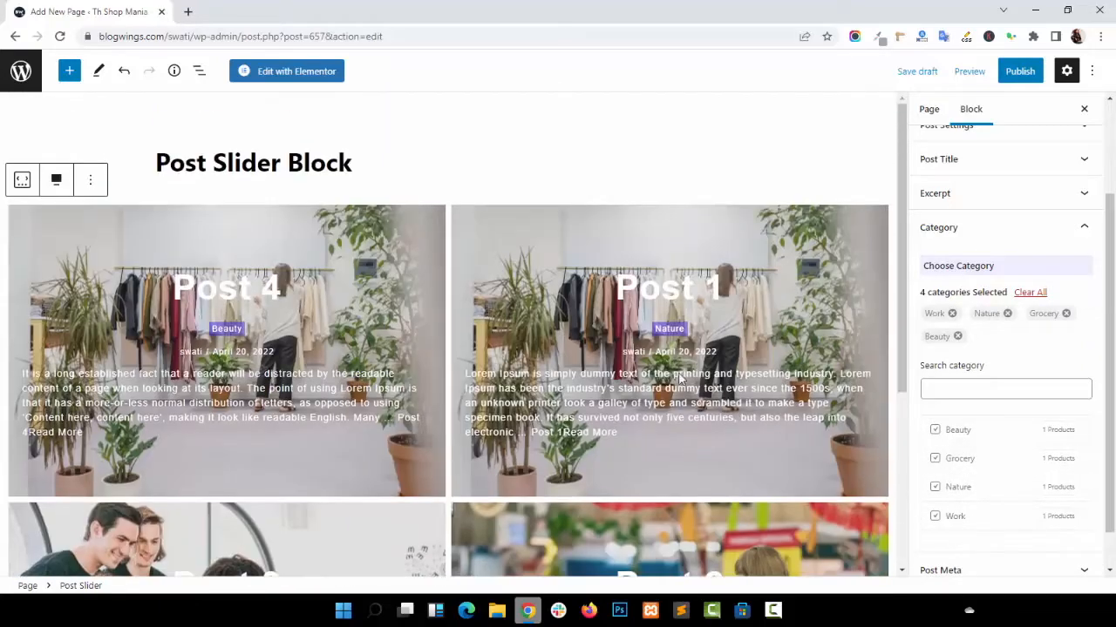
{"action": "scroll", "coordinate": [593, 325], "scroll_direction": "down", "scroll_amount": 3}
{"action": "scroll", "coordinate": [568, 358], "scroll_direction": "up", "scroll_amount": 3}
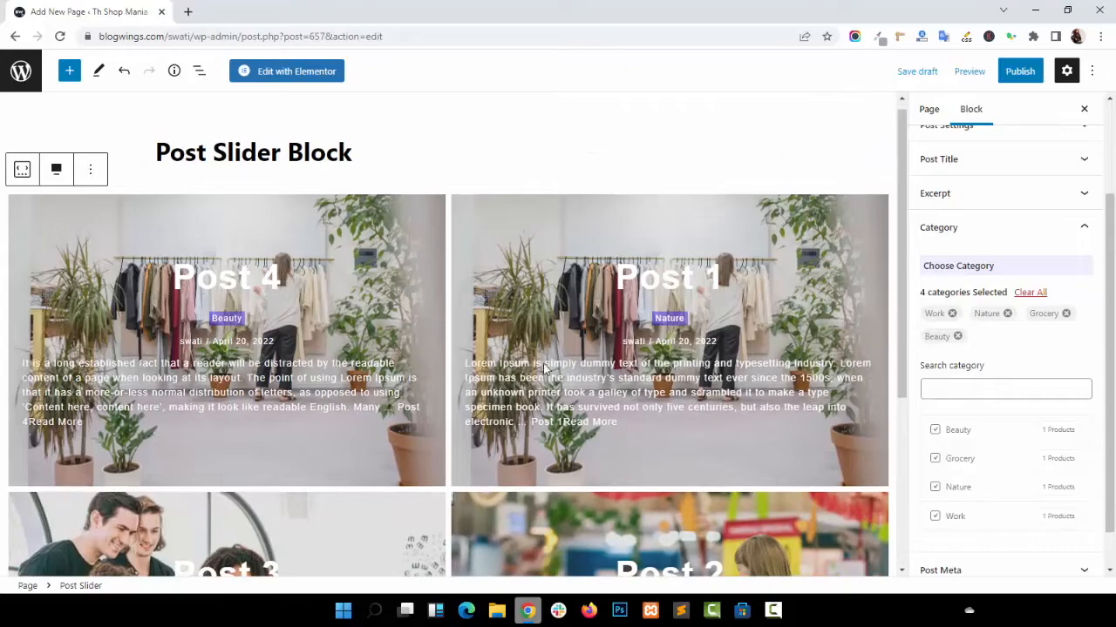
{"action": "scroll", "coordinate": [394, 397], "scroll_direction": "down", "scroll_amount": 3}
{"action": "scroll", "coordinate": [654, 388], "scroll_direction": "up", "scroll_amount": 3}
{"action": "scroll", "coordinate": [1003, 401], "scroll_direction": "down", "scroll_amount": 1}
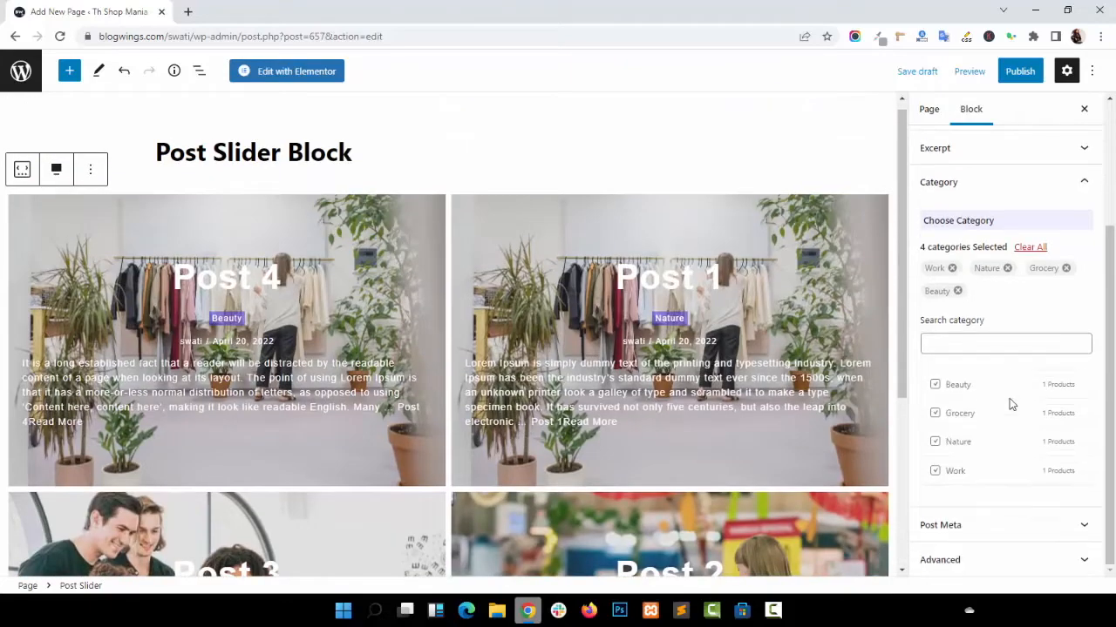
{"action": "left_click", "coordinate": [952, 342]}
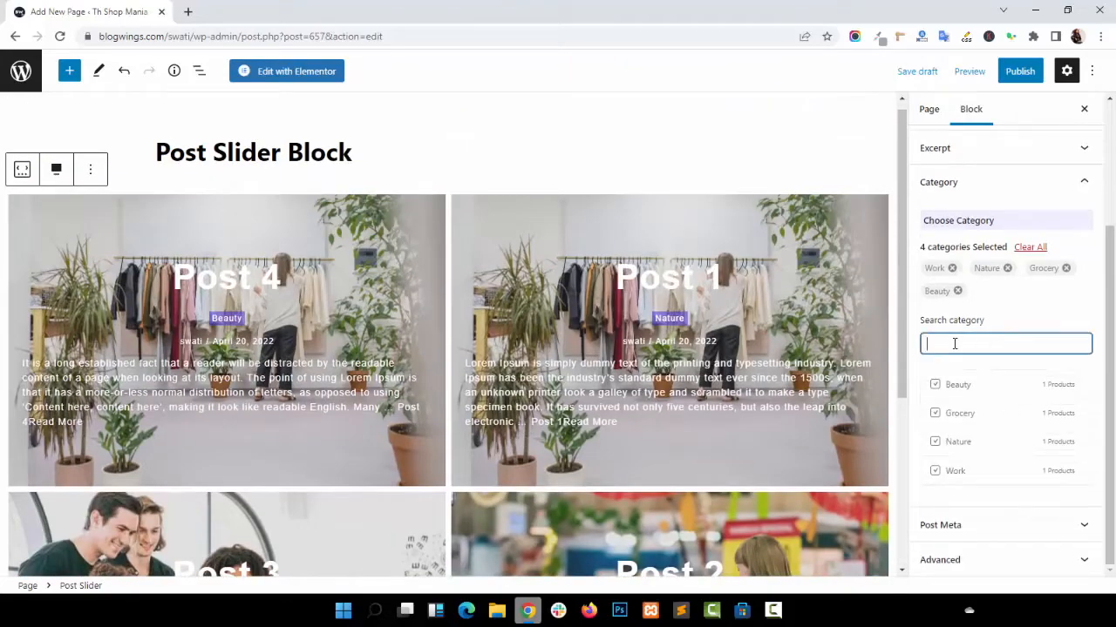
{"action": "left_click", "coordinate": [981, 185]}
Review the post meta options and turn on the author display.
{"action": "left_click", "coordinate": [1011, 391]}
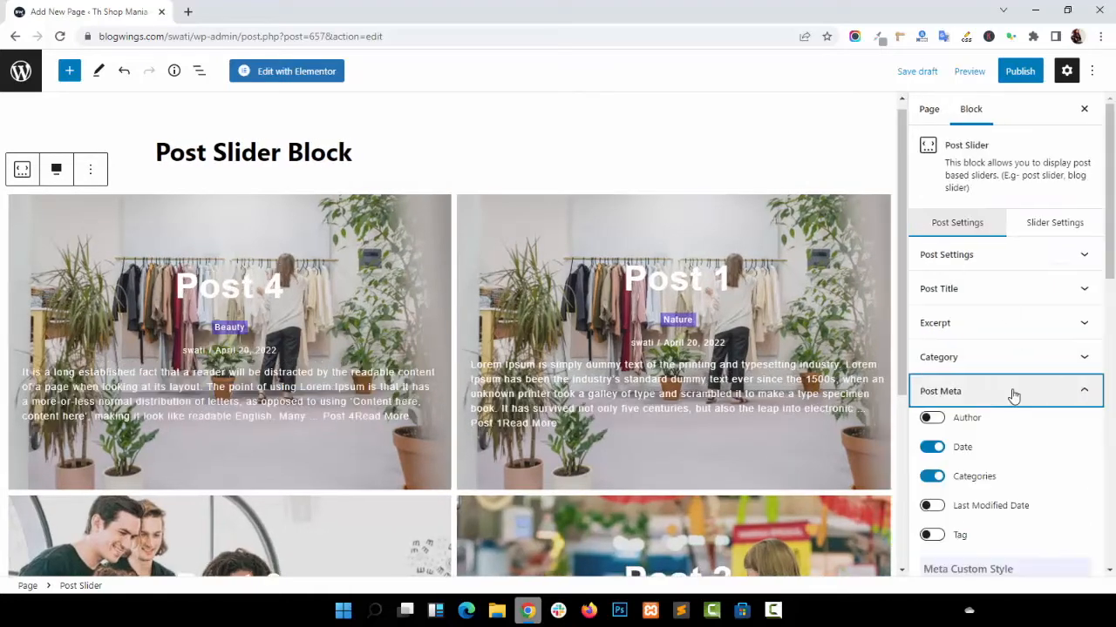
{"action": "scroll", "coordinate": [1012, 391], "scroll_direction": "down", "scroll_amount": 3}
{"action": "scroll", "coordinate": [1012, 391], "scroll_direction": "up", "scroll_amount": 2}
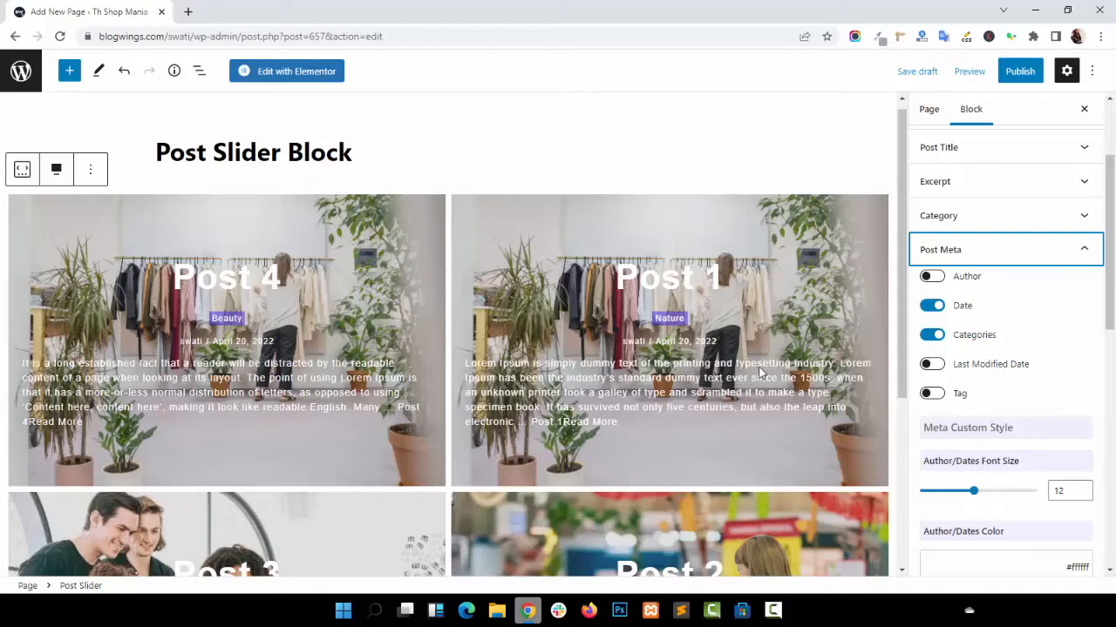
{"action": "scroll", "coordinate": [732, 380], "scroll_direction": "down", "scroll_amount": 1}
{"action": "left_click", "coordinate": [931, 277]}
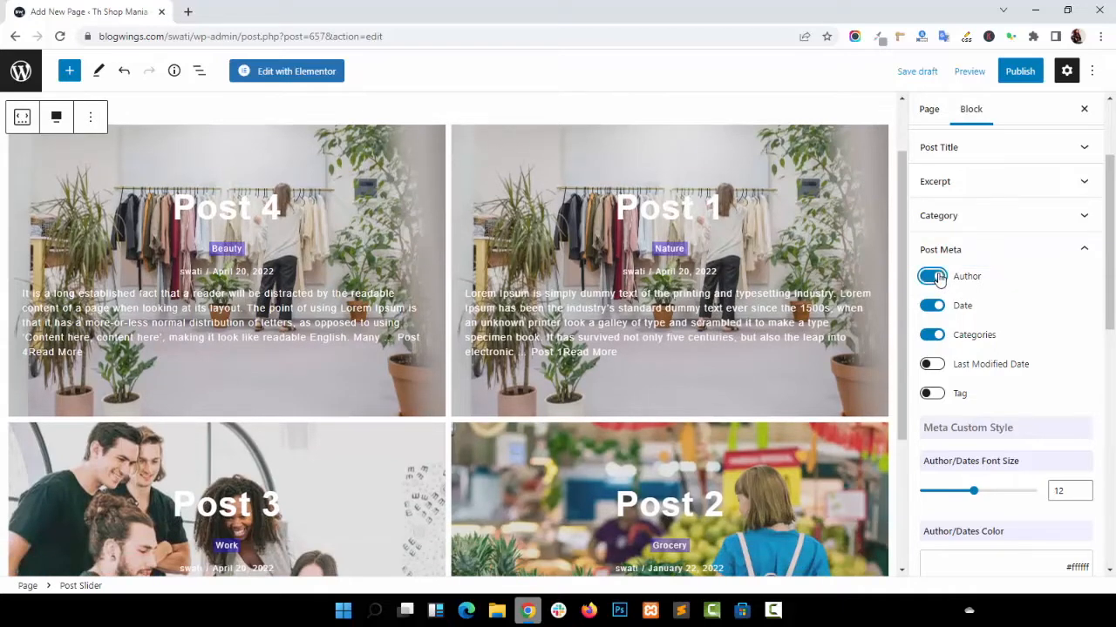
{"action": "left_click", "coordinate": [647, 276]}
Switch the date and the categories in the post meta off and back on to compare the display.
{"action": "left_click", "coordinate": [932, 306]}
{"action": "left_click", "coordinate": [932, 307]}
{"action": "left_click", "coordinate": [932, 337]}
{"action": "left_click", "coordinate": [931, 337]}
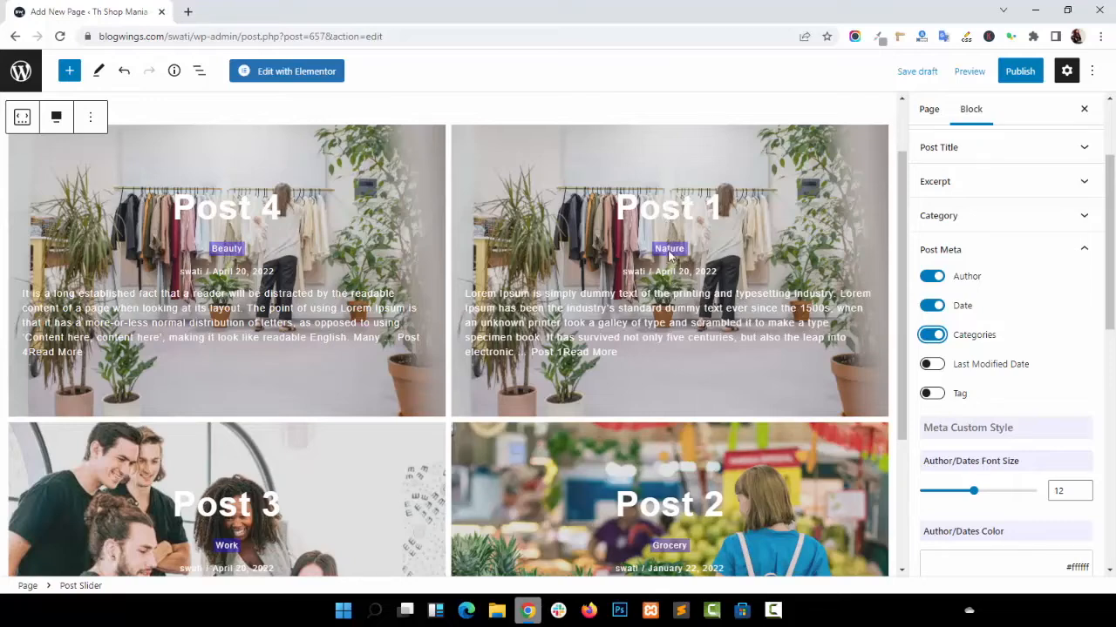
Turn on the last modified date and the tags in the post meta.
{"action": "left_click", "coordinate": [931, 364]}
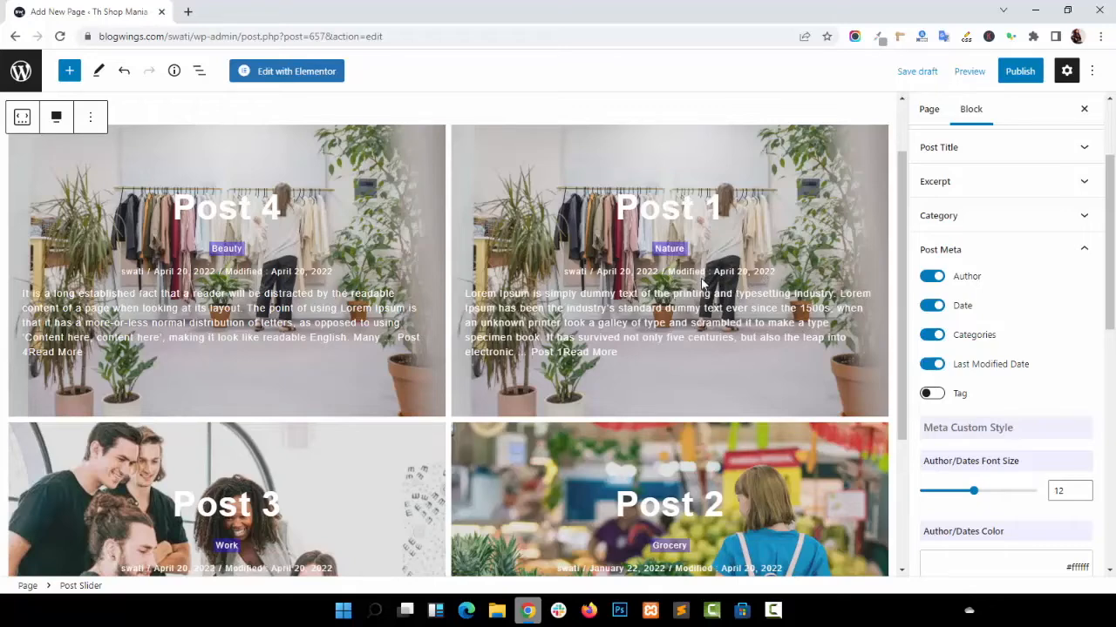
{"action": "left_click", "coordinate": [931, 394]}
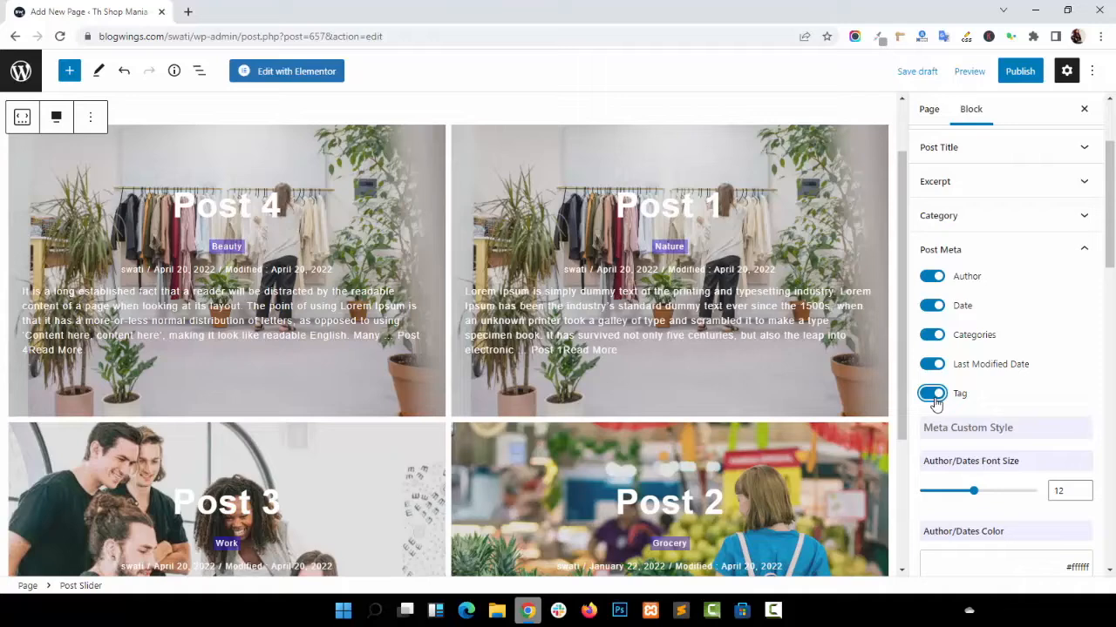
Turn off the tags in the post meta and set the author/dates font size to 18.
{"action": "left_click", "coordinate": [932, 393]}
{"action": "scroll", "coordinate": [994, 393], "scroll_direction": "down", "scroll_amount": 3}
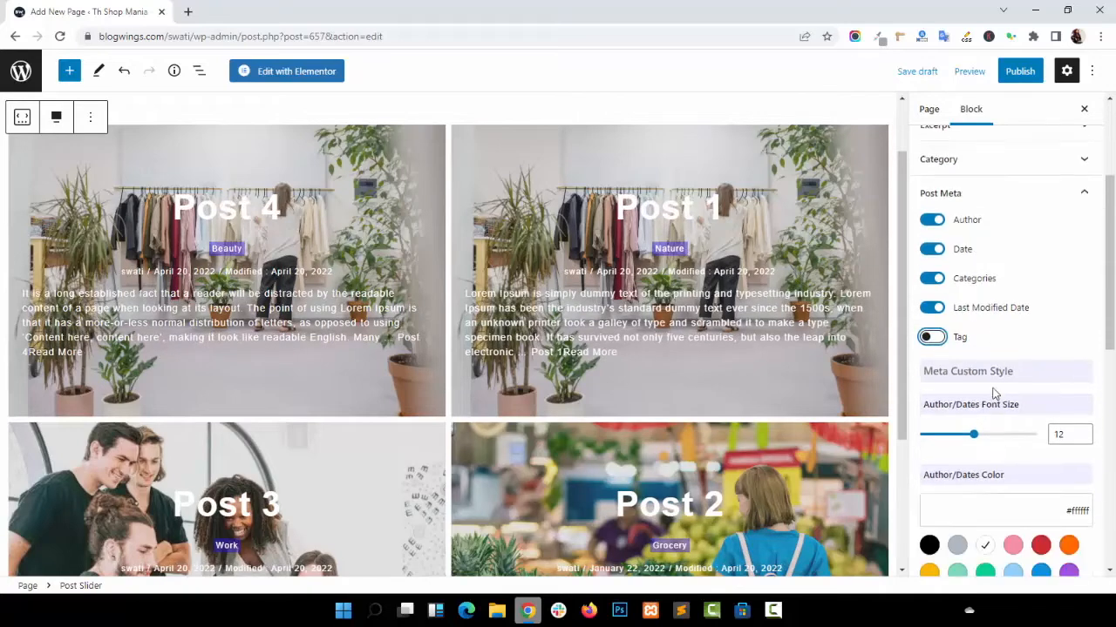
{"action": "left_click_drag", "start_coordinate": [953, 349], "coordinate": [1002, 354]}
Try pink, light blue and green for the author/dates colour and settle on amber #fcb900.
{"action": "scroll", "coordinate": [1000, 349], "scroll_direction": "down", "scroll_amount": 2}
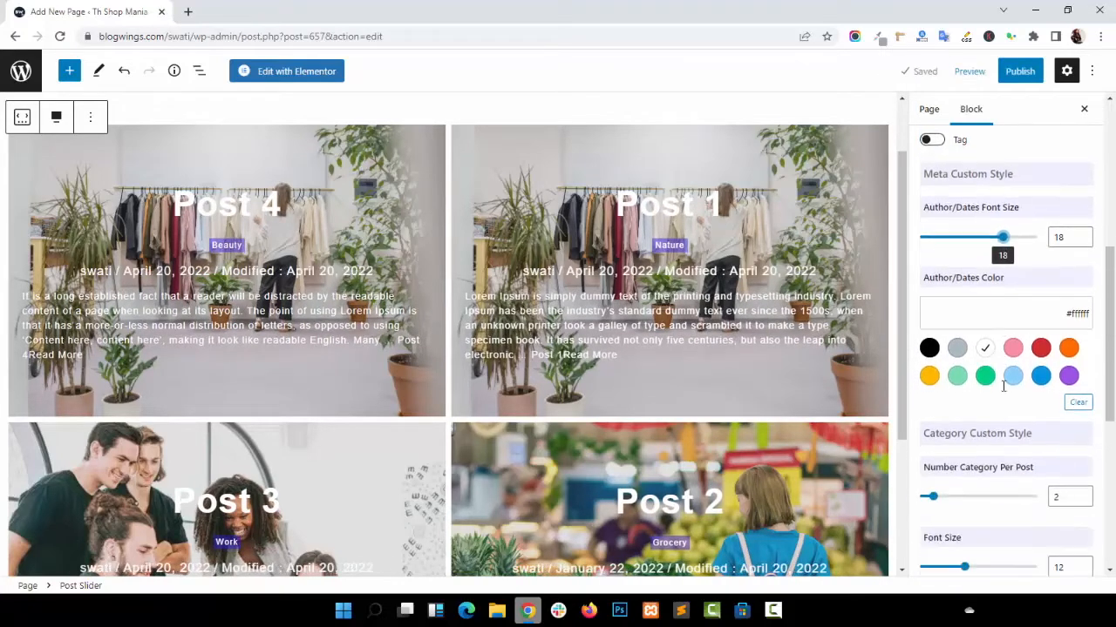
{"action": "left_click", "coordinate": [1013, 324]}
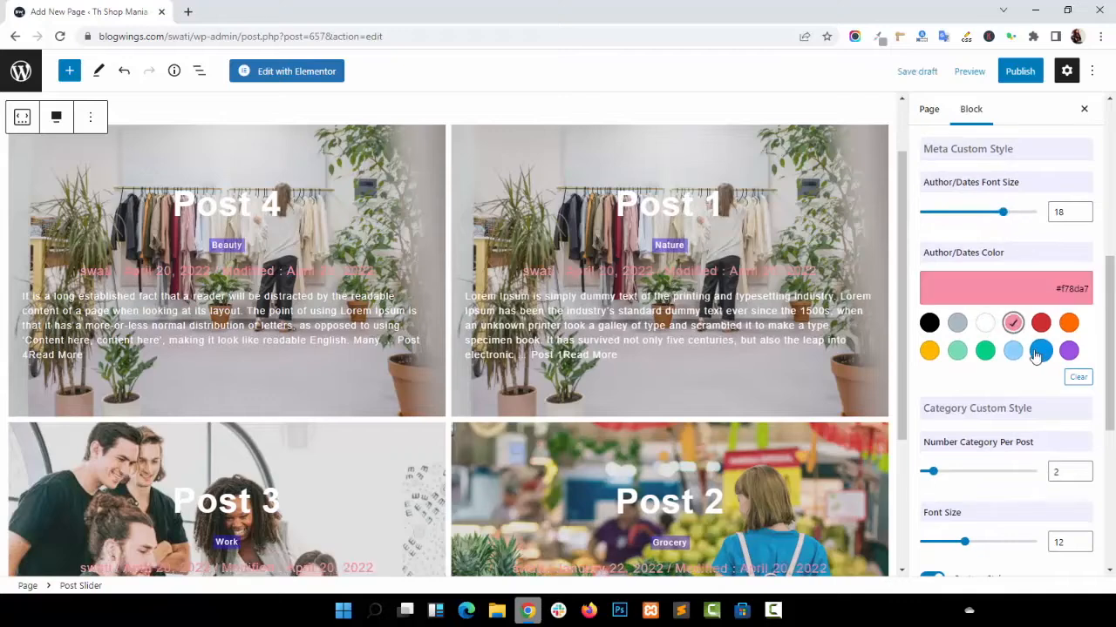
{"action": "left_click", "coordinate": [1013, 352]}
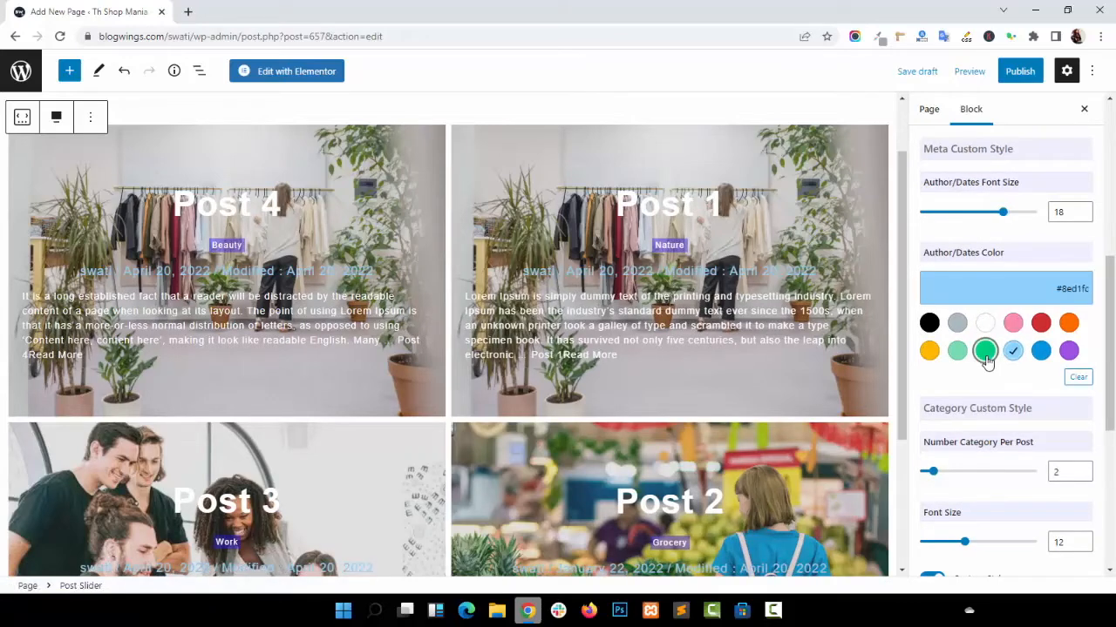
{"action": "left_click", "coordinate": [985, 351]}
{"action": "left_click", "coordinate": [930, 351]}
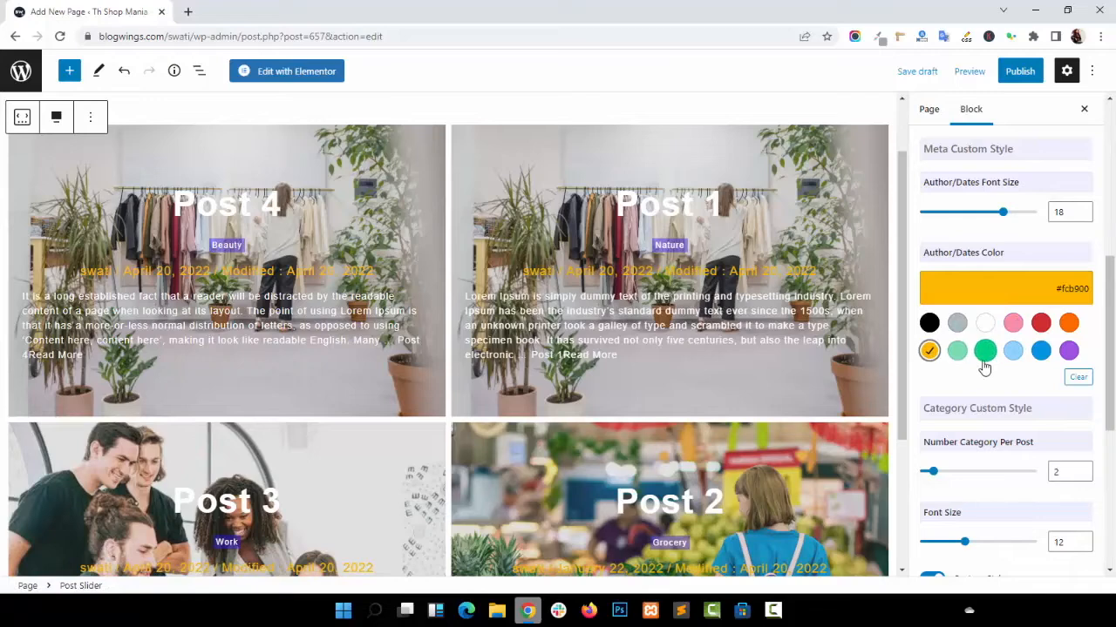
Set the number of categories per post to 3 and the category font size to 22.
{"action": "scroll", "coordinate": [1005, 394], "scroll_direction": "down", "scroll_amount": 2}
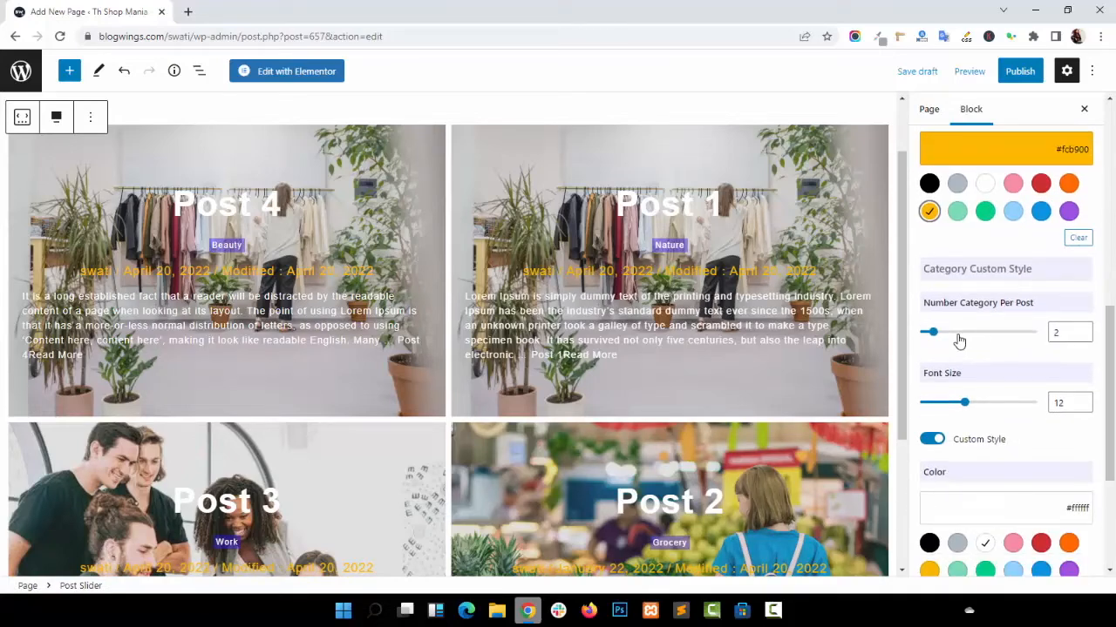
{"action": "mouse_move", "coordinate": [935, 334]}
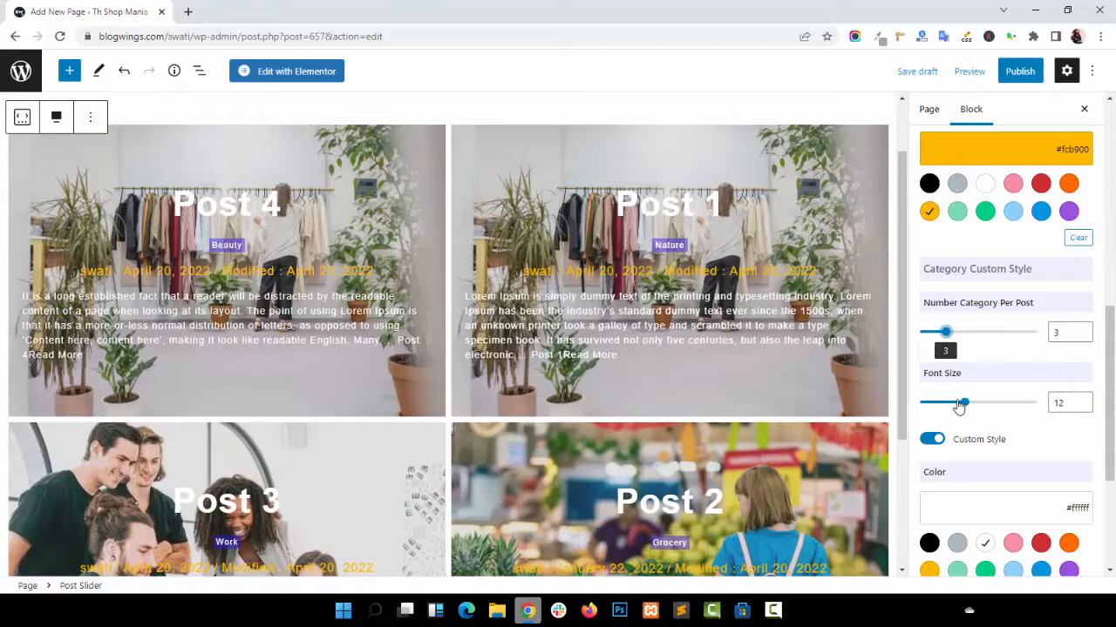
{"action": "left_click_drag", "start_coordinate": [959, 406], "coordinate": [1005, 406]}
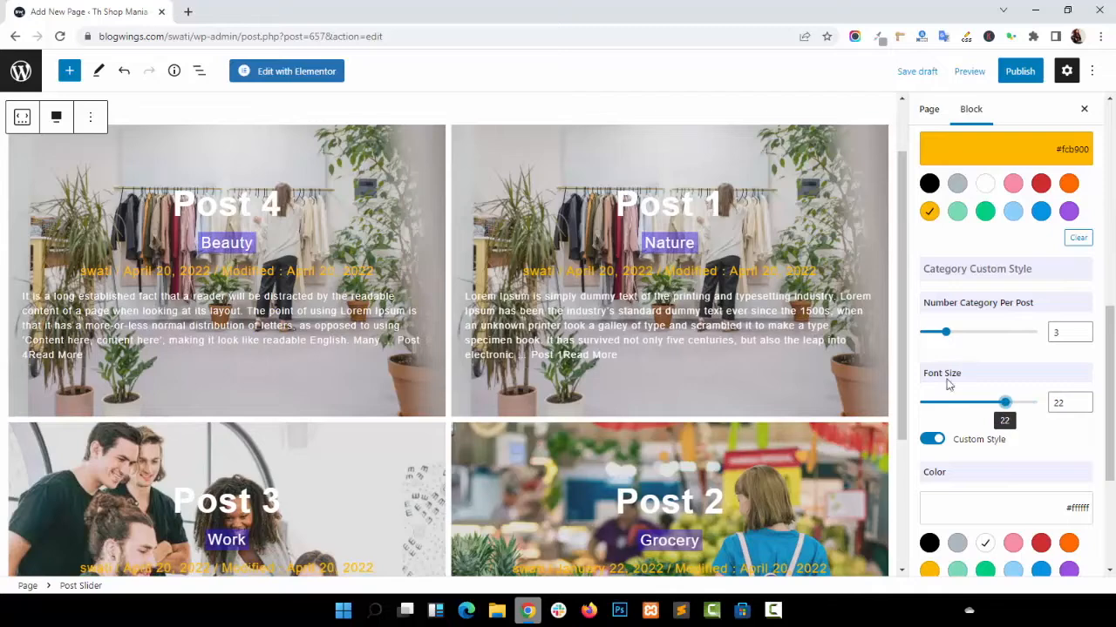
Try green category text, return it to white #ffffff, and set the category background colour to green #00d084.
{"action": "scroll", "coordinate": [987, 343], "scroll_direction": "down", "scroll_amount": 2}
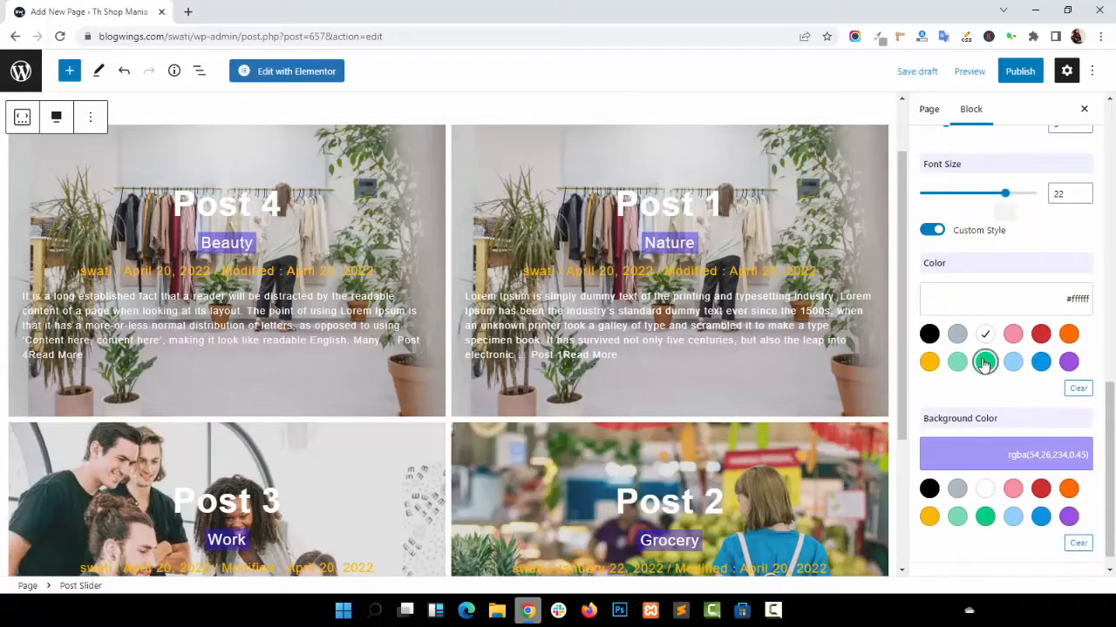
{"action": "left_click", "coordinate": [985, 362]}
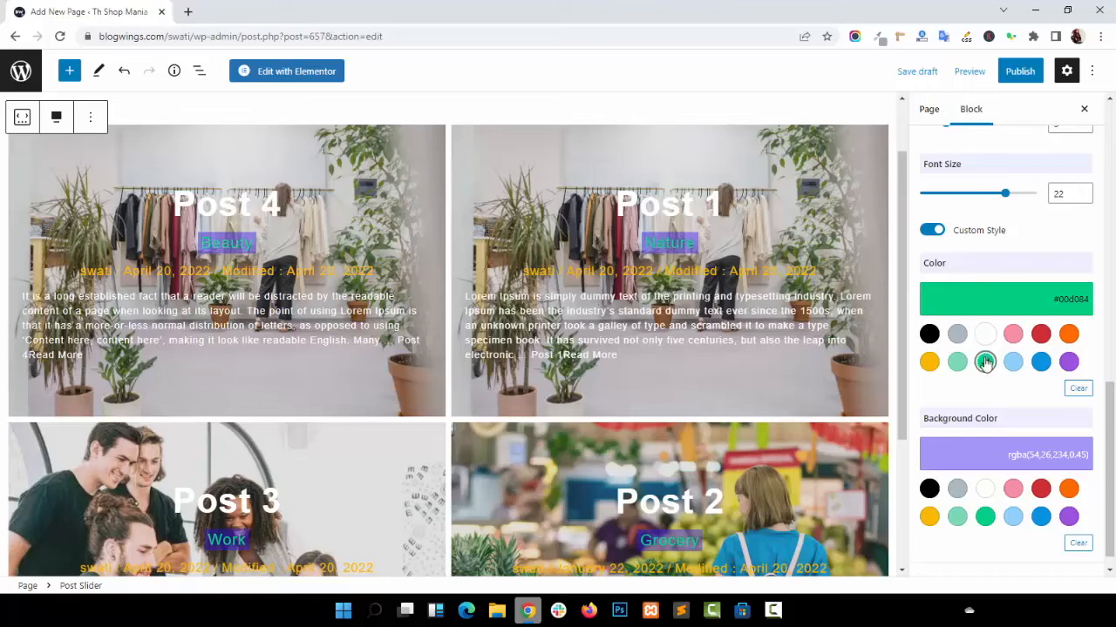
{"action": "left_click", "coordinate": [985, 334]}
{"action": "scroll", "coordinate": [994, 419], "scroll_direction": "down", "scroll_amount": 1}
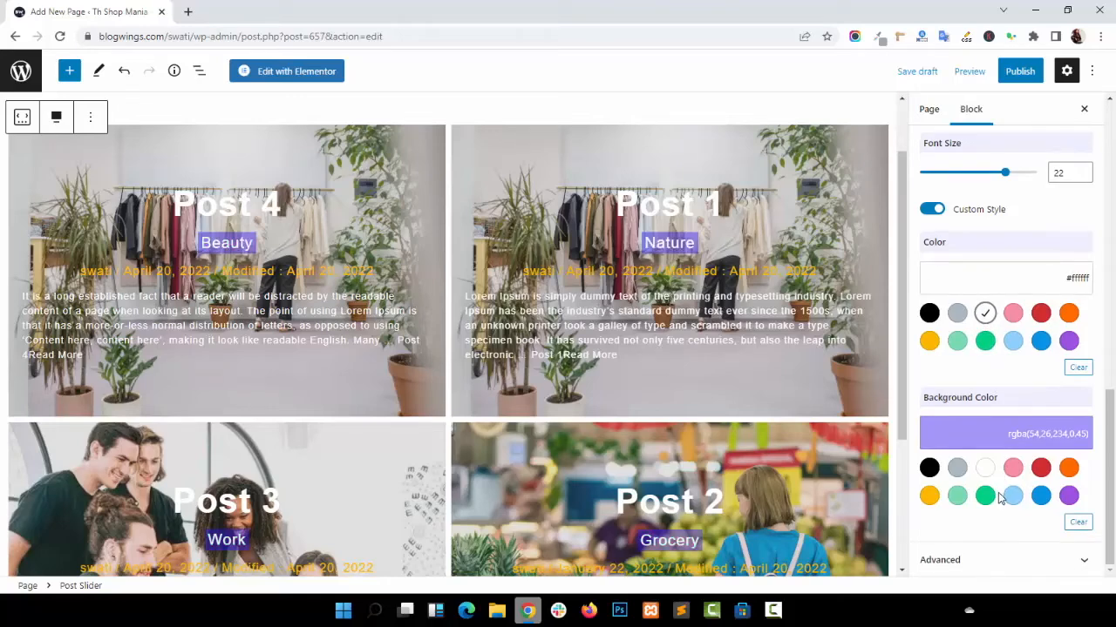
{"action": "left_click", "coordinate": [985, 495]}
{"action": "scroll", "coordinate": [689, 357], "scroll_direction": "down", "scroll_amount": 1}
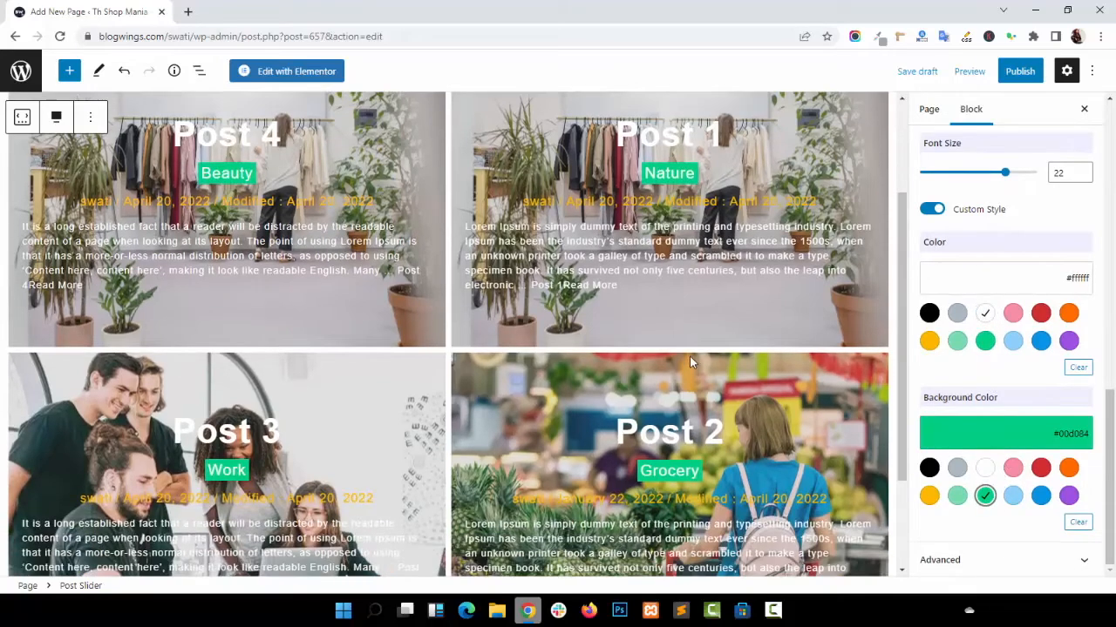
{"action": "scroll", "coordinate": [721, 323], "scroll_direction": "up", "scroll_amount": 1}
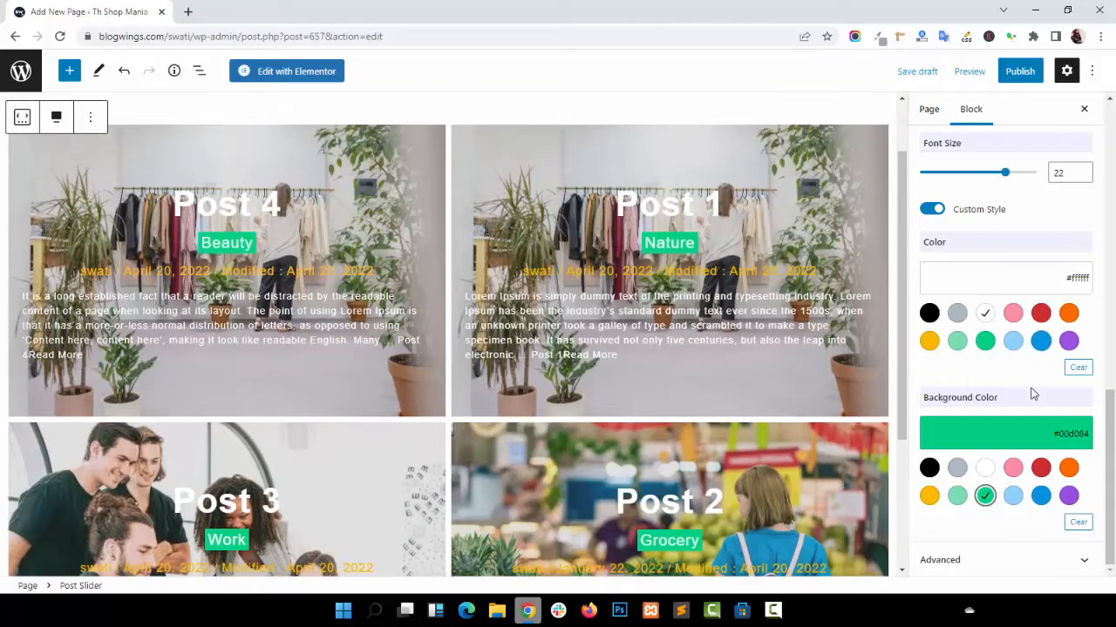
Look back over the post settings, collapse the post meta and category options, and expand the advanced options.
{"action": "scroll", "coordinate": [1001, 262], "scroll_direction": "up", "scroll_amount": 1}
{"action": "scroll", "coordinate": [1001, 244], "scroll_direction": "up", "scroll_amount": 4}
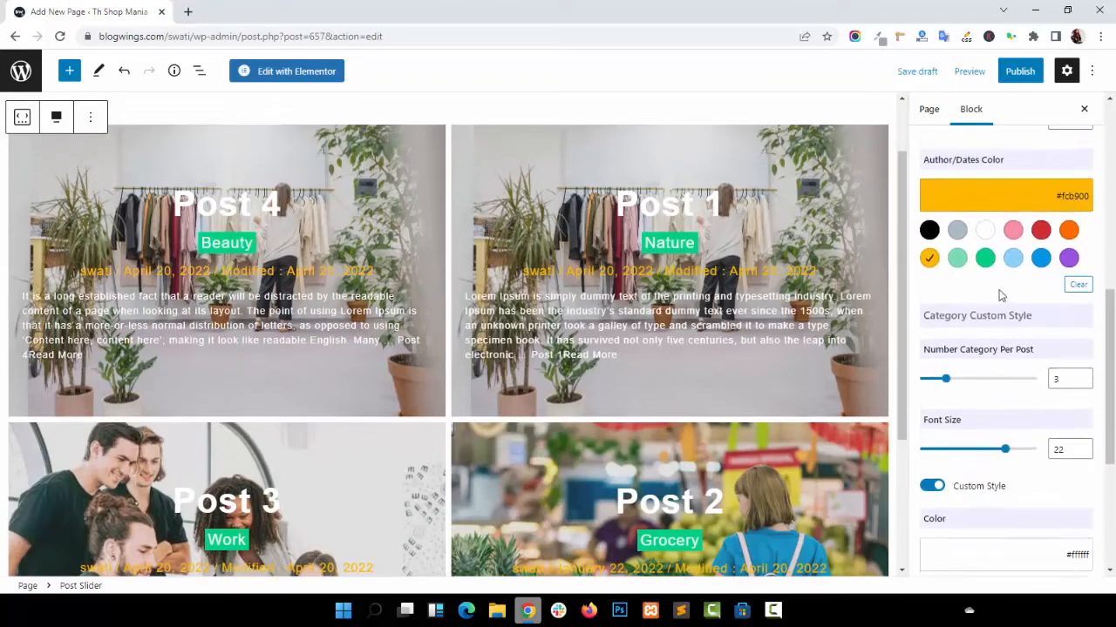
{"action": "scroll", "coordinate": [1002, 314], "scroll_direction": "up", "scroll_amount": 6}
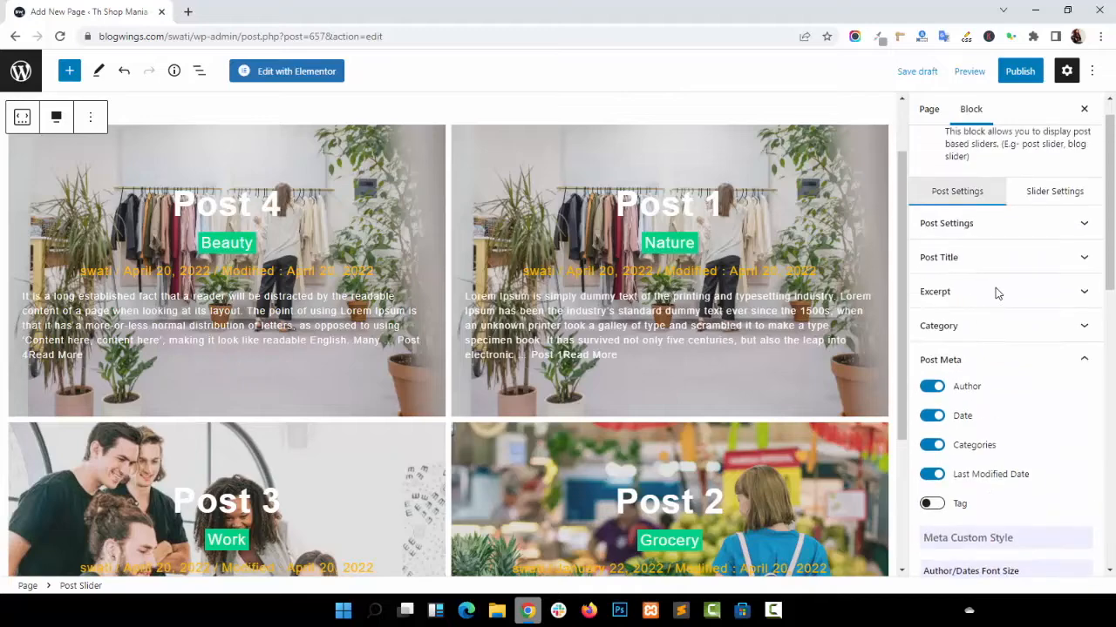
{"action": "left_click", "coordinate": [997, 336]}
{"action": "scroll", "coordinate": [1001, 410], "scroll_direction": "down", "scroll_amount": 5}
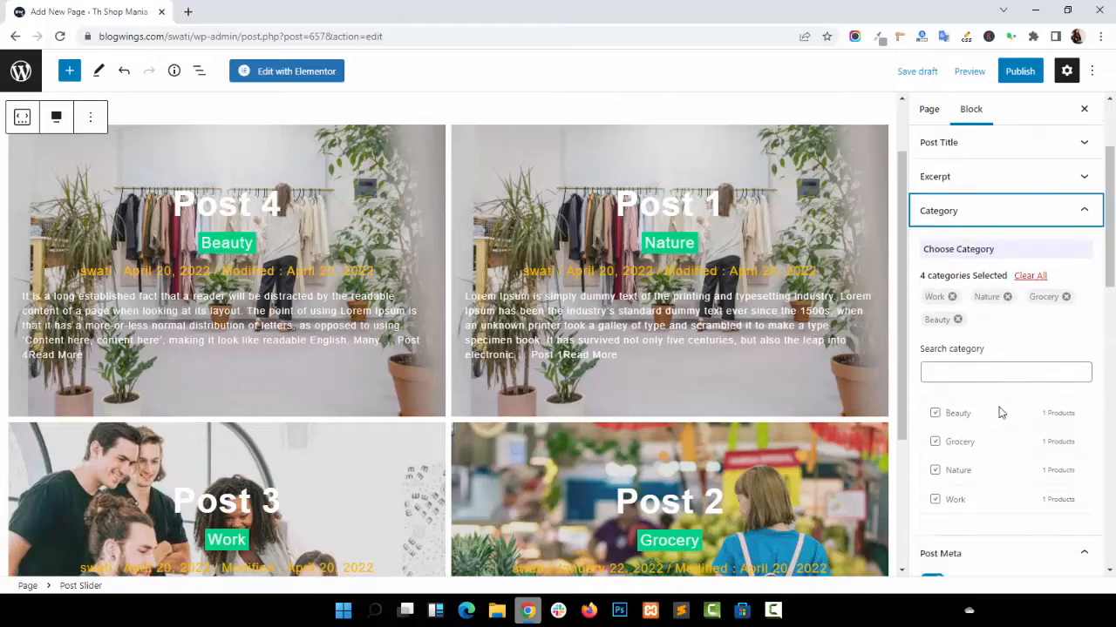
{"action": "left_click", "coordinate": [999, 251]}
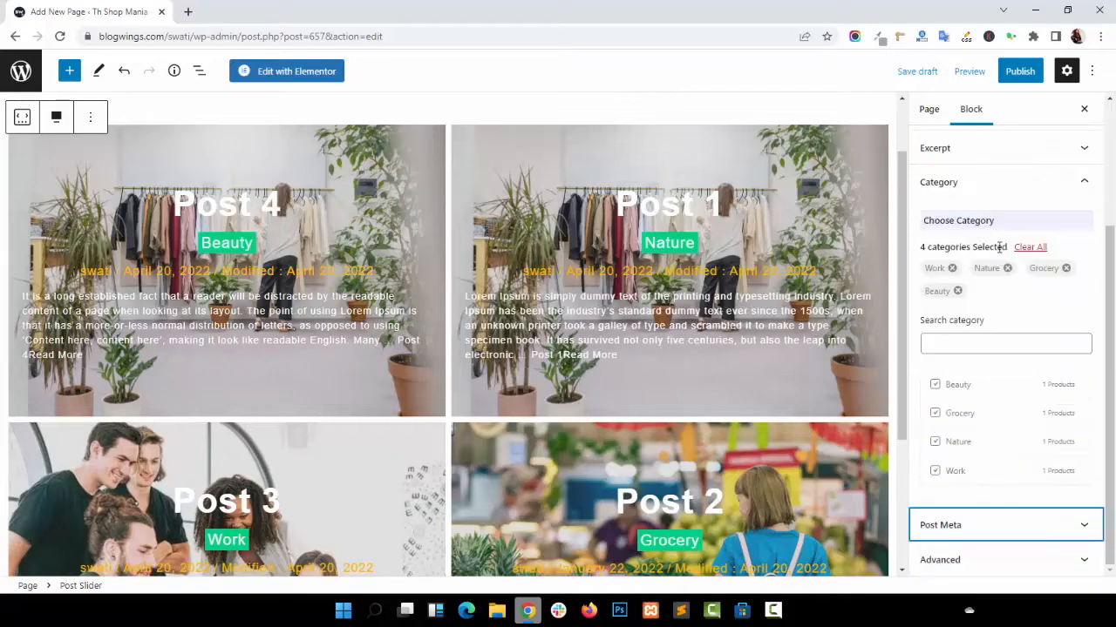
{"action": "left_click", "coordinate": [996, 193]}
{"action": "left_click", "coordinate": [1004, 436]}
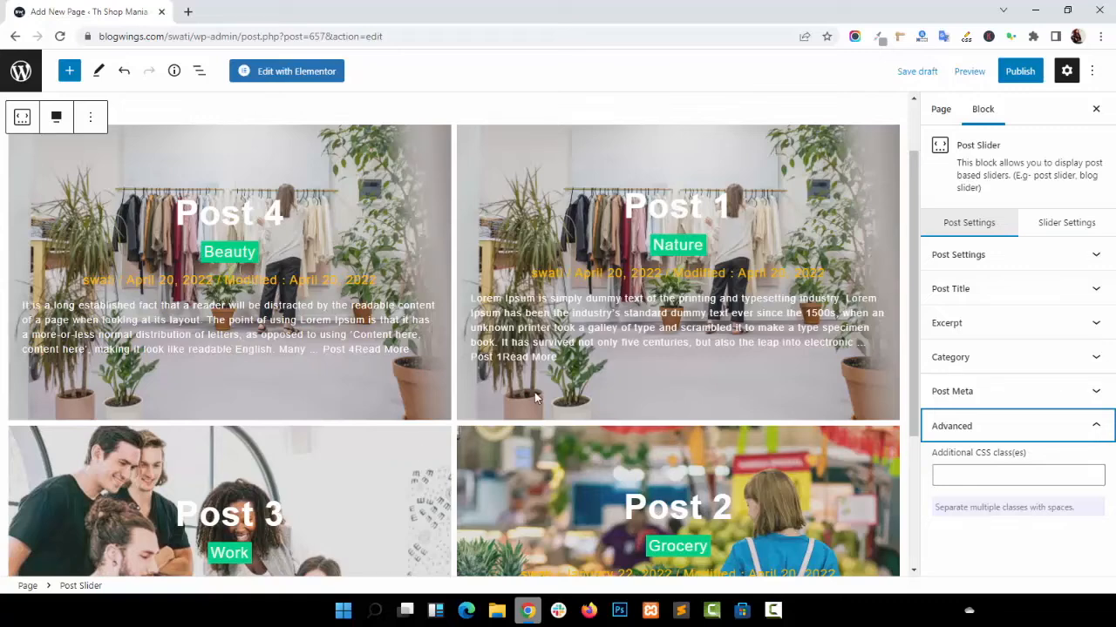
In the slider's background settings, try a white solid overlay, lower its opacity to 4, and choose grey #abb8c3.
{"action": "left_click", "coordinate": [1078, 230]}
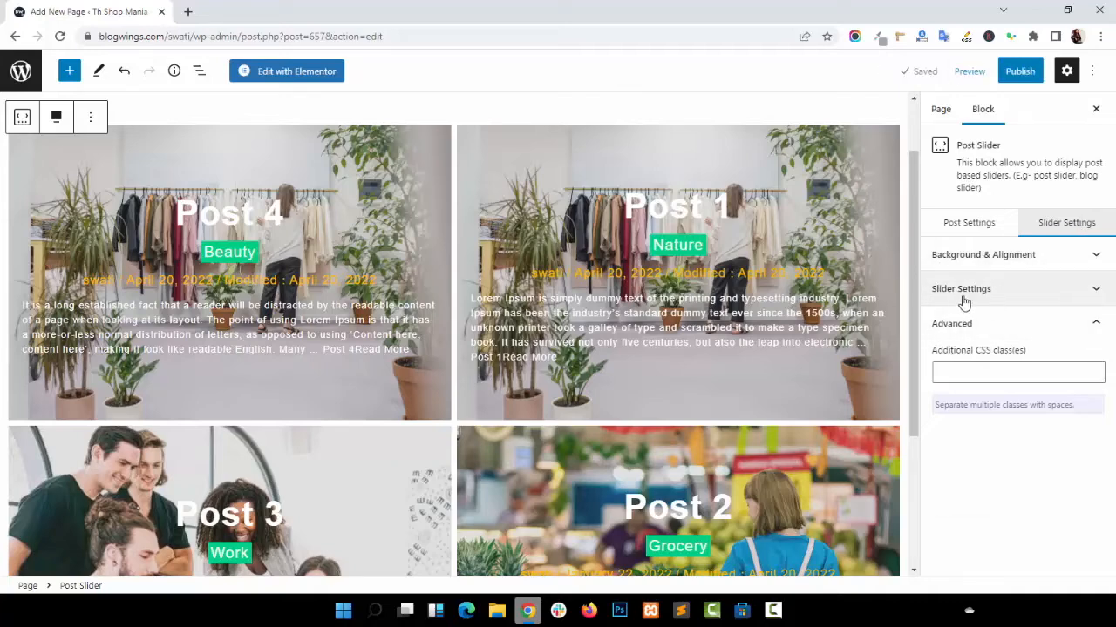
{"action": "left_click", "coordinate": [1001, 261]}
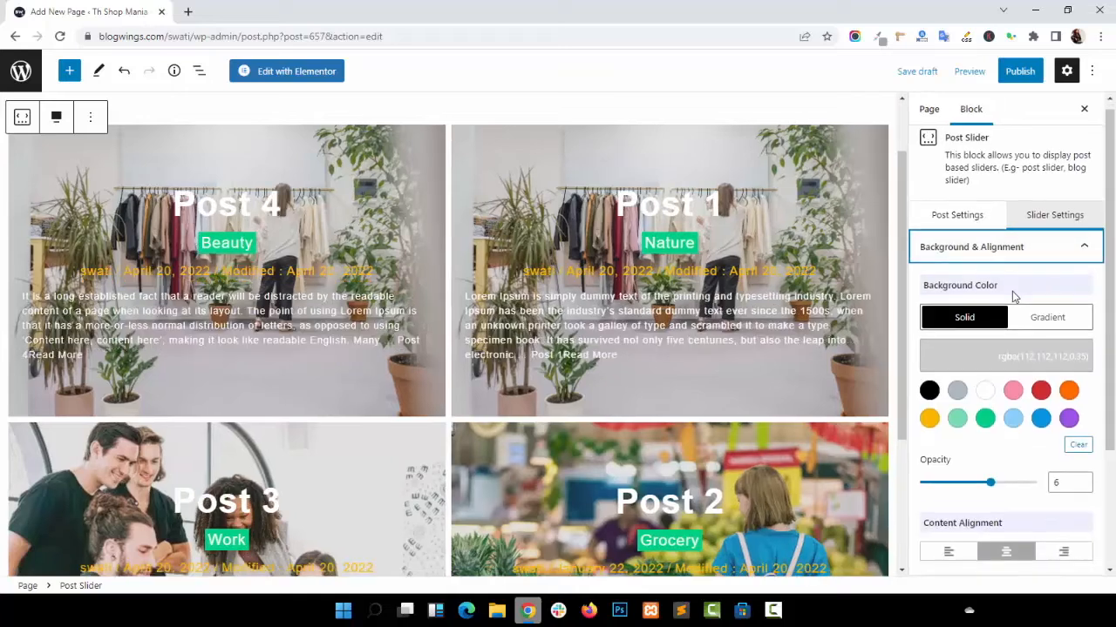
{"action": "scroll", "coordinate": [1012, 291], "scroll_direction": "down", "scroll_amount": 1}
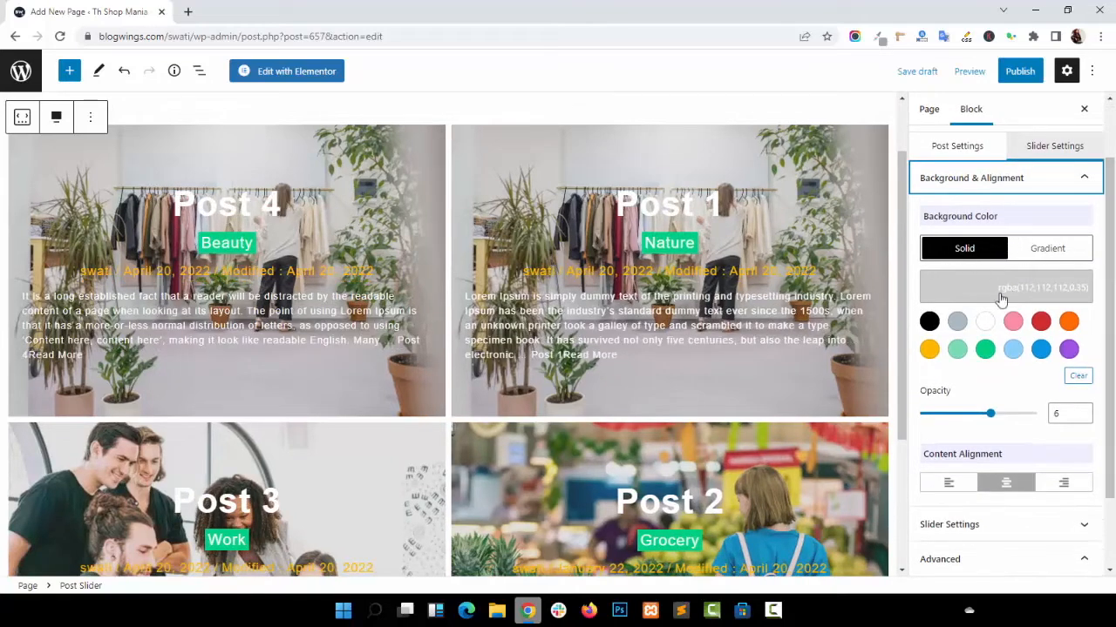
{"action": "left_click", "coordinate": [985, 322]}
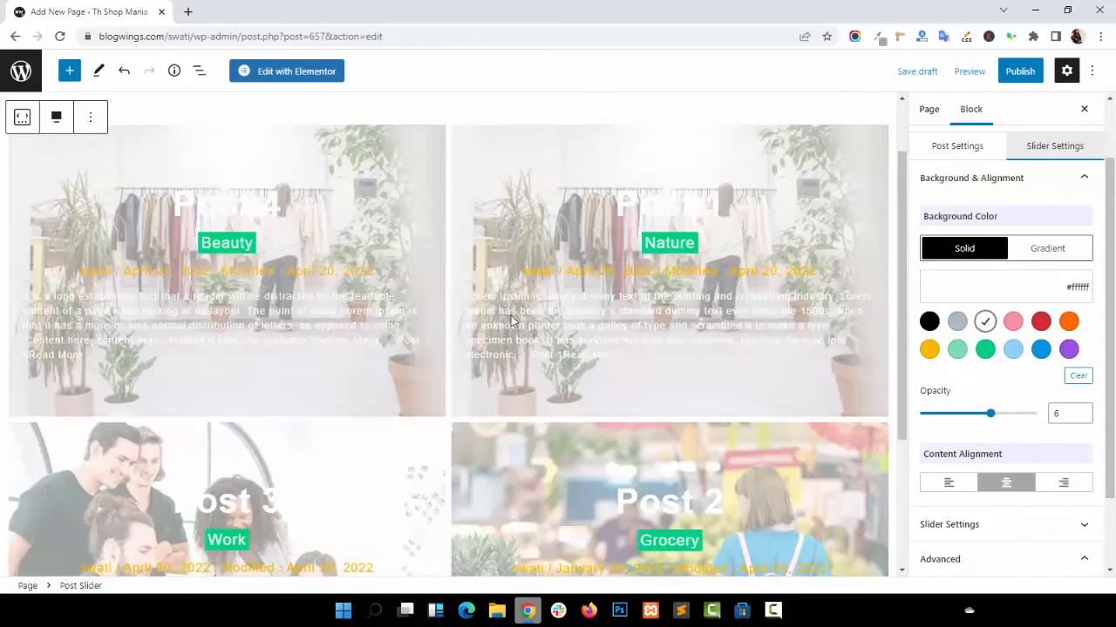
{"action": "mouse_move", "coordinate": [976, 418]}
{"action": "left_mouse_down"}
{"action": "mouse_move", "coordinate": [940, 411]}
{"action": "mouse_move", "coordinate": [1037, 420]}
{"action": "mouse_move", "coordinate": [966, 427]}
{"action": "left_mouse_up"}
{"action": "left_click", "coordinate": [957, 322]}
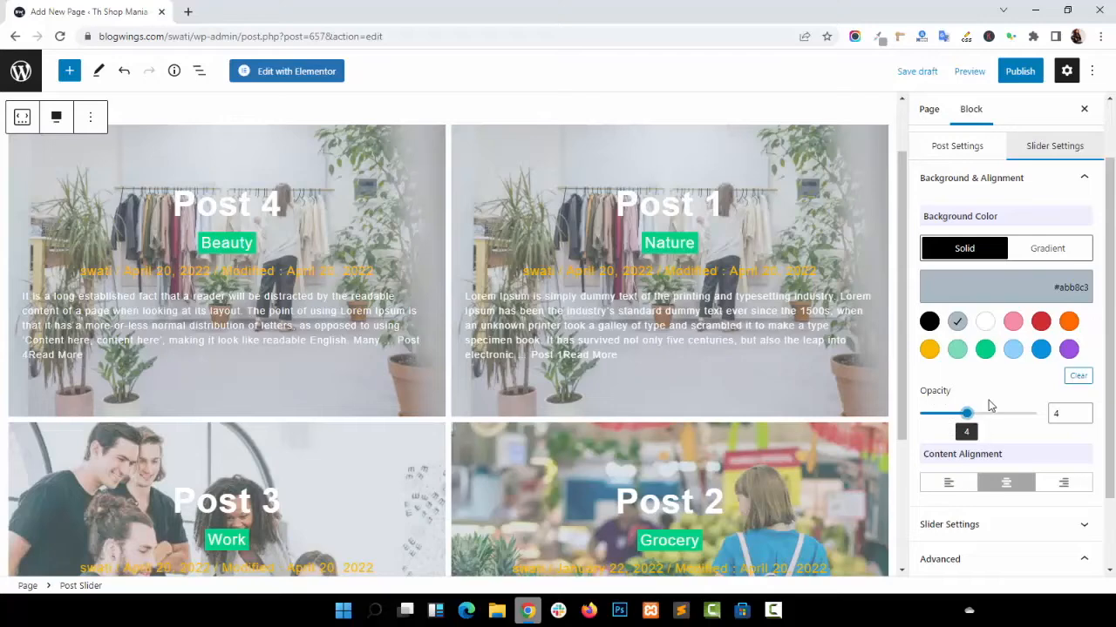
Try a gradient slide background, comparing the orange preset with the light grey one.
{"action": "scroll", "coordinate": [996, 397], "scroll_direction": "down", "scroll_amount": 1}
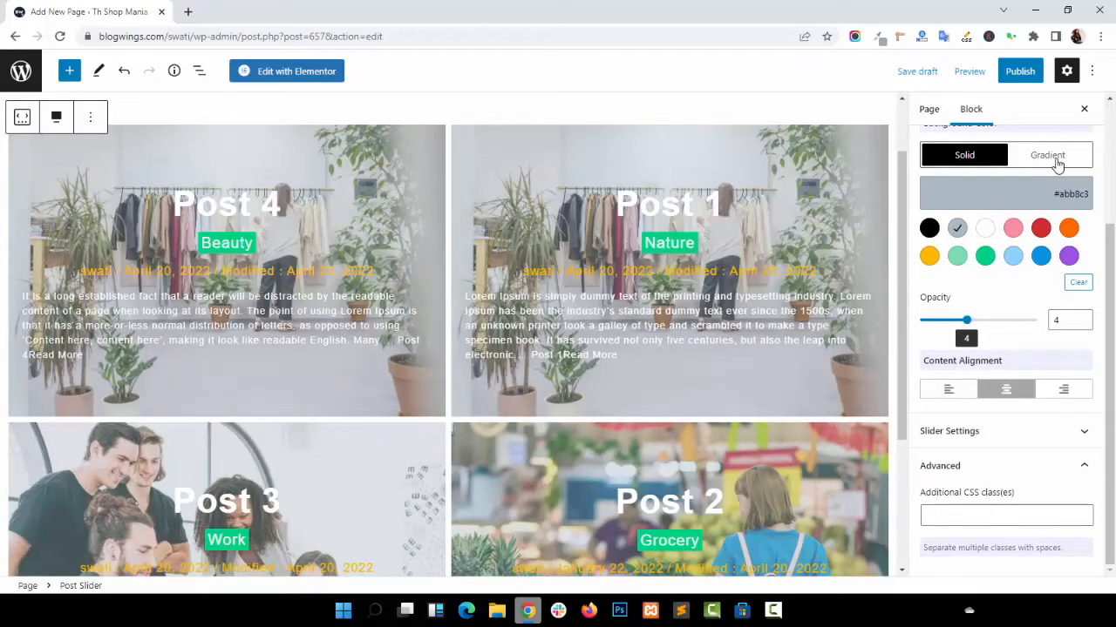
{"action": "left_click", "coordinate": [1056, 158]}
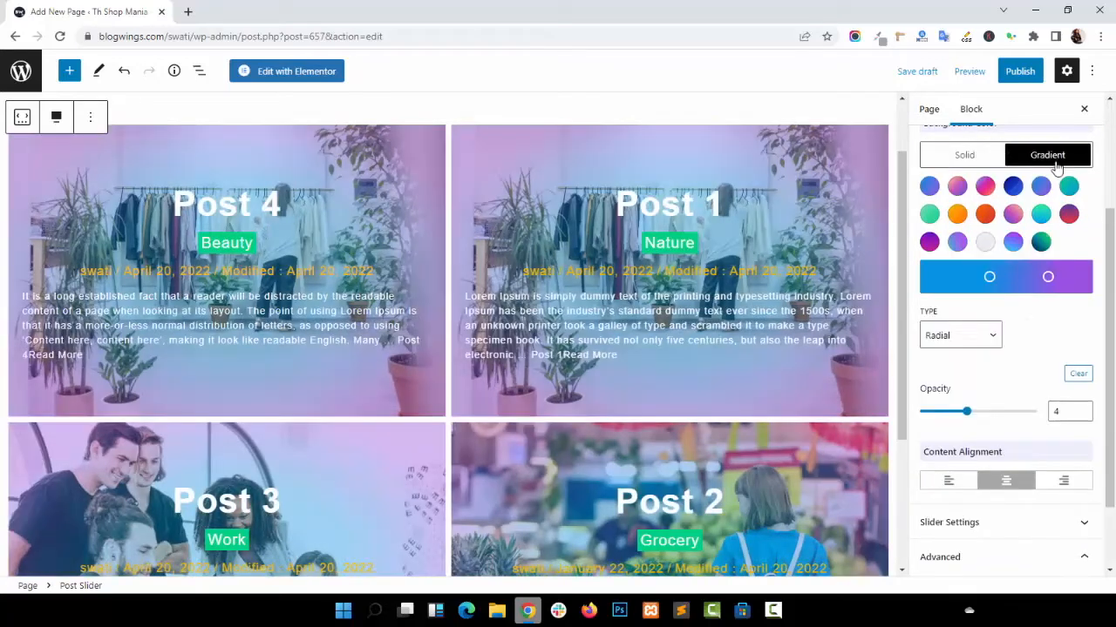
{"action": "left_click", "coordinate": [985, 242]}
{"action": "left_click", "coordinate": [957, 214]}
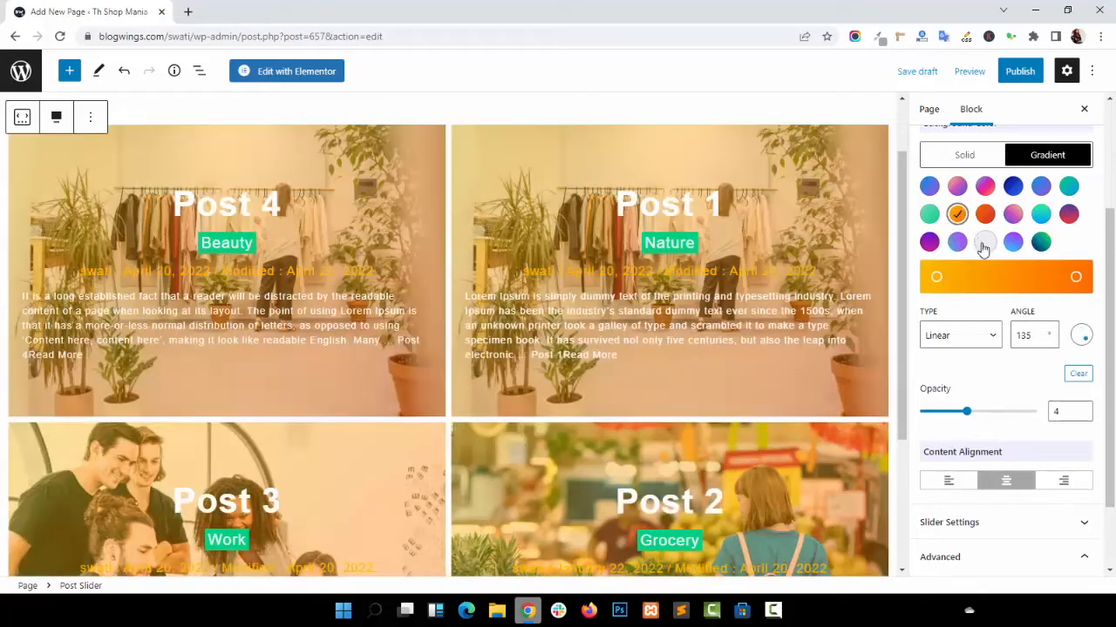
{"action": "left_click", "coordinate": [986, 243]}
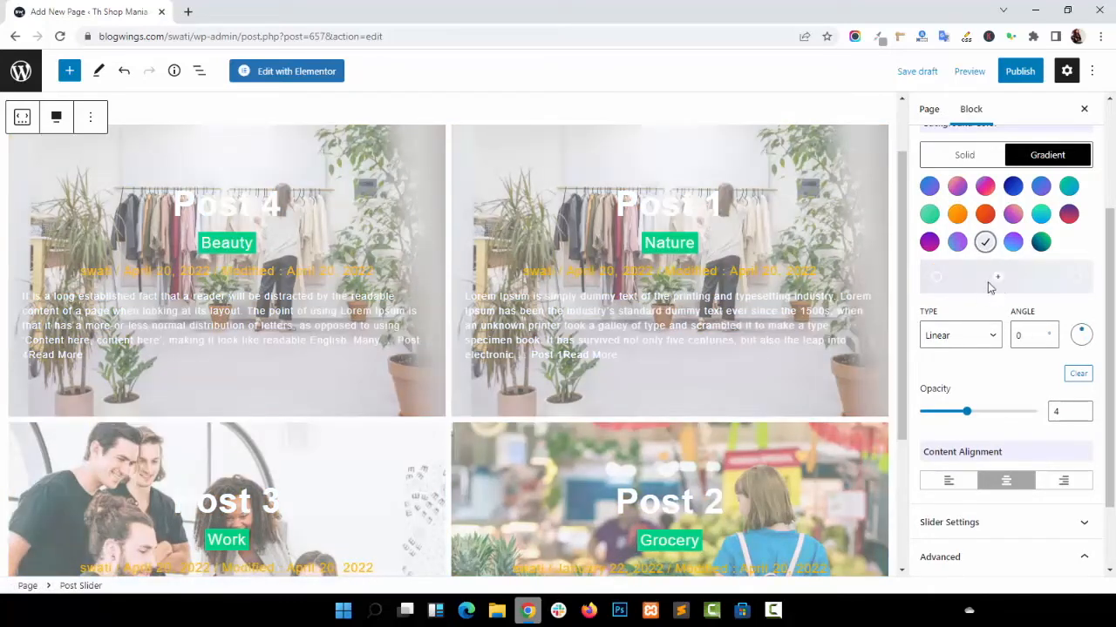
Try a 156° angle for the light grey gradient, switch its type to radial, and return it to linear.
{"action": "left_click", "coordinate": [1040, 335]}
{"action": "left_click_drag", "start_coordinate": [1081, 334], "coordinate": [1080, 343]}
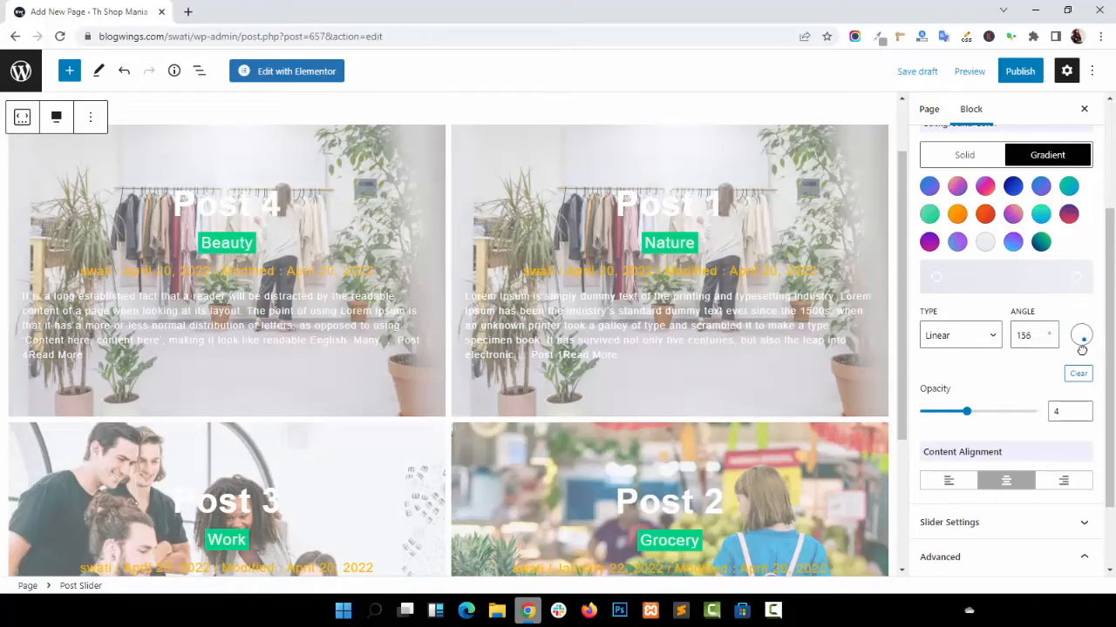
{"action": "left_click", "coordinate": [971, 348]}
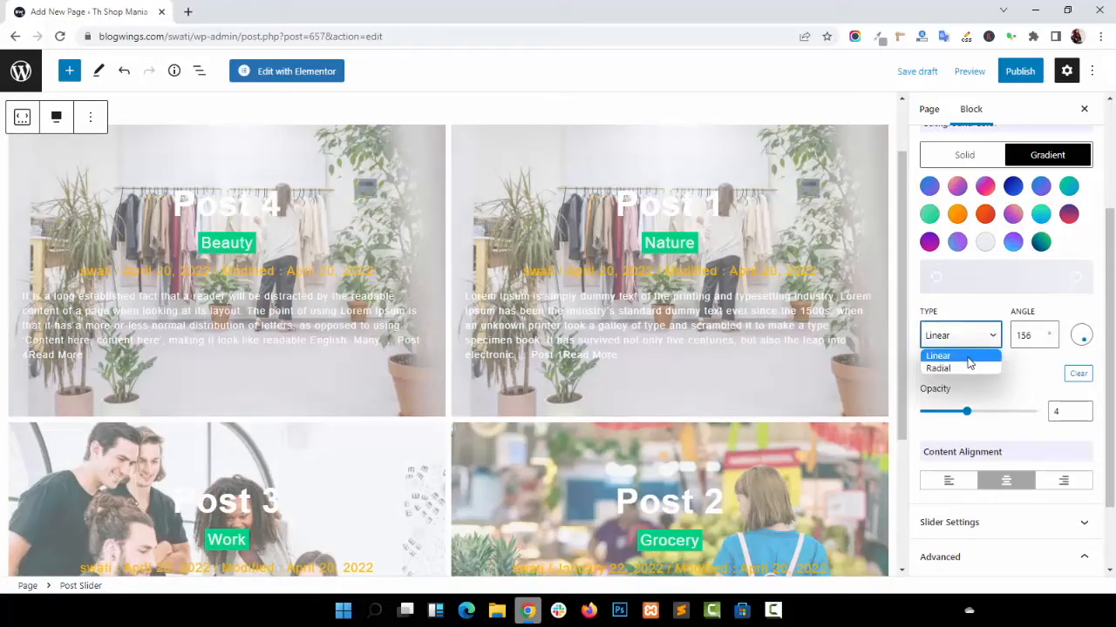
{"action": "left_click", "coordinate": [968, 369]}
{"action": "left_click", "coordinate": [963, 346]}
{"action": "left_click", "coordinate": [963, 355]}
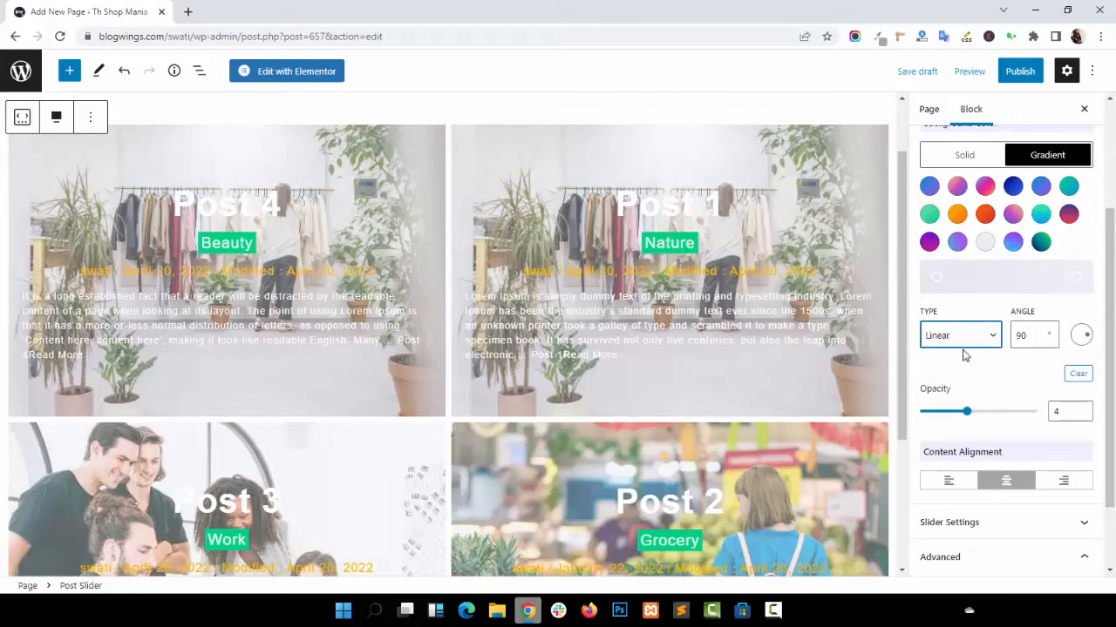
Switch the slide background from the gradient back to the solid colour.
{"action": "scroll", "coordinate": [967, 353], "scroll_direction": "down", "scroll_amount": 1}
{"action": "scroll", "coordinate": [965, 350], "scroll_direction": "down", "scroll_amount": 1}
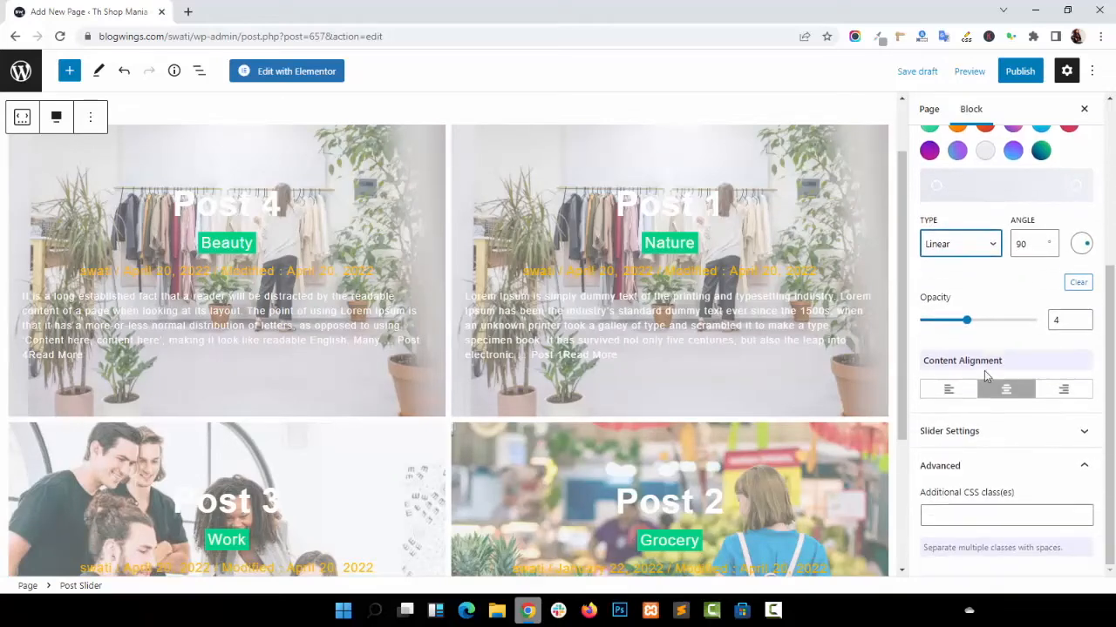
{"action": "scroll", "coordinate": [988, 282], "scroll_direction": "up", "scroll_amount": 2}
{"action": "left_click", "coordinate": [964, 203]}
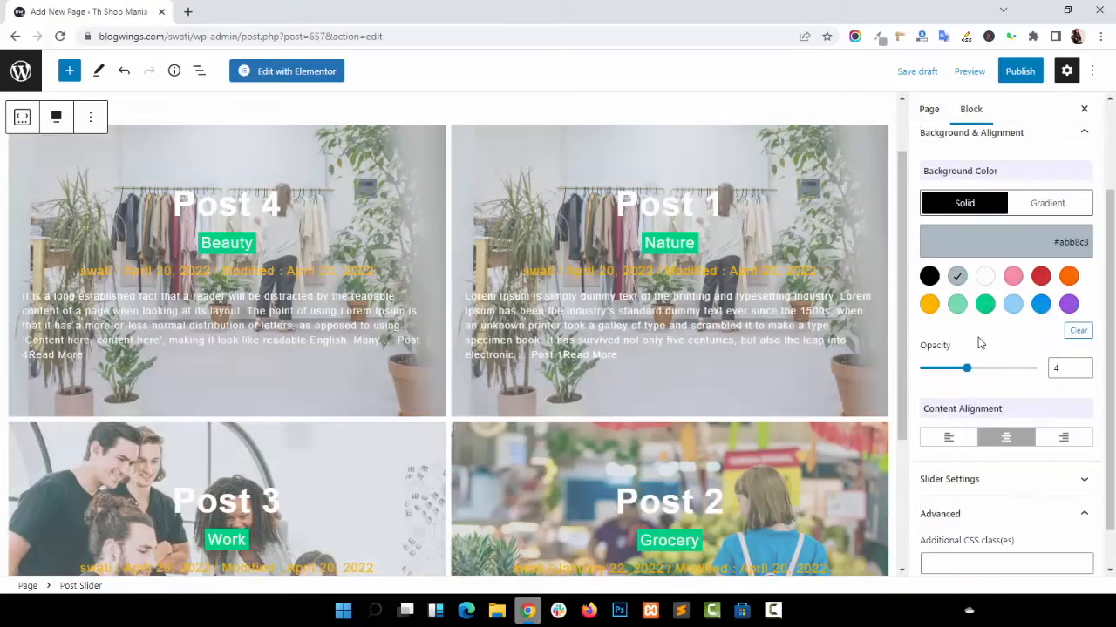
Try left alignment for the slide content and return it to centred.
{"action": "scroll", "coordinate": [979, 342], "scroll_direction": "down", "scroll_amount": 1}
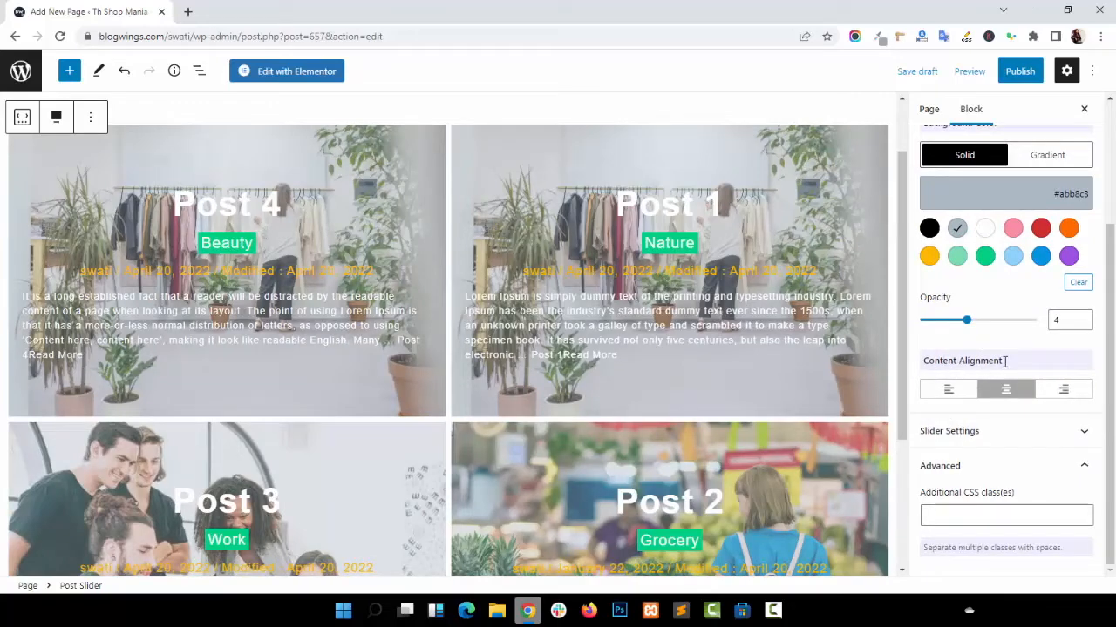
{"action": "left_click", "coordinate": [949, 389]}
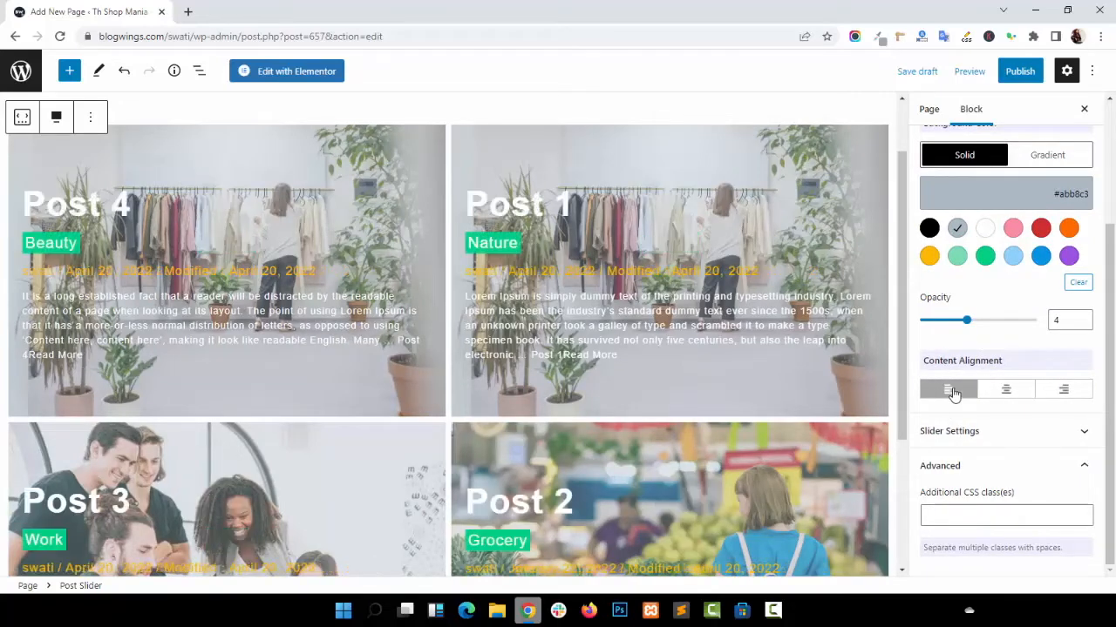
{"action": "left_click", "coordinate": [1006, 391]}
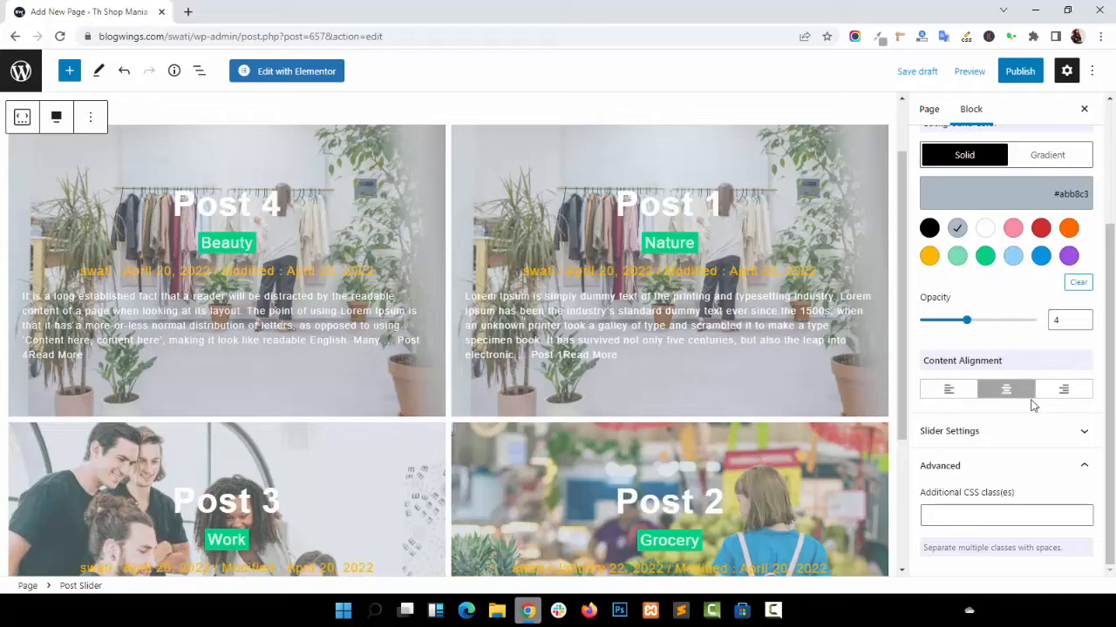
Try right alignment for the slide content, settle on left alignment, and set the background opacity to 3.
{"action": "left_click", "coordinate": [1063, 390]}
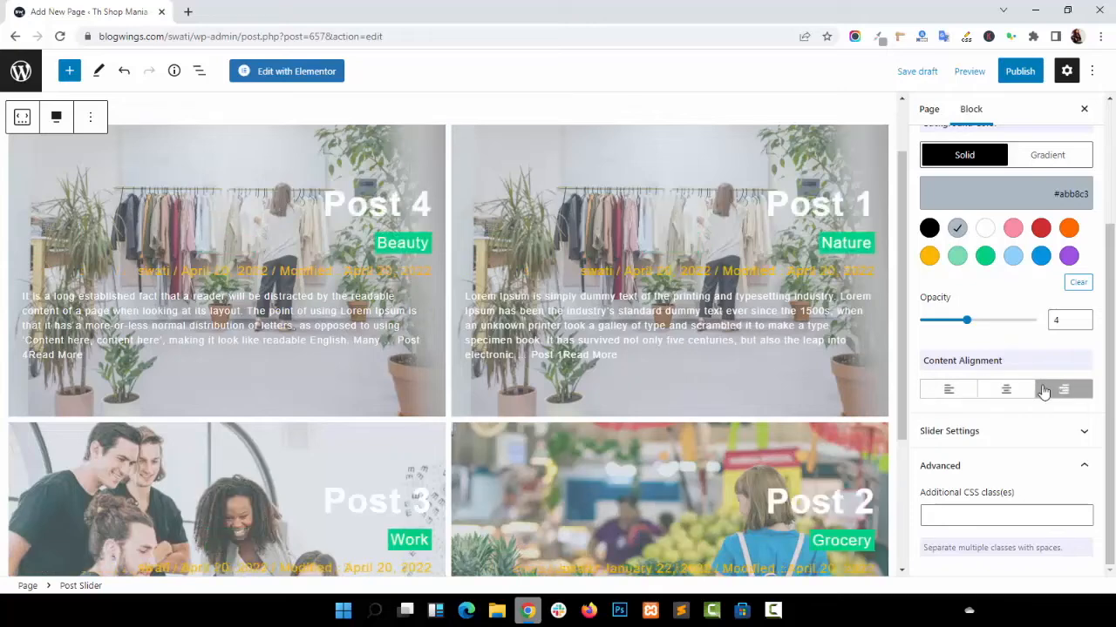
{"action": "left_click", "coordinate": [949, 389]}
{"action": "left_click", "coordinate": [955, 320]}
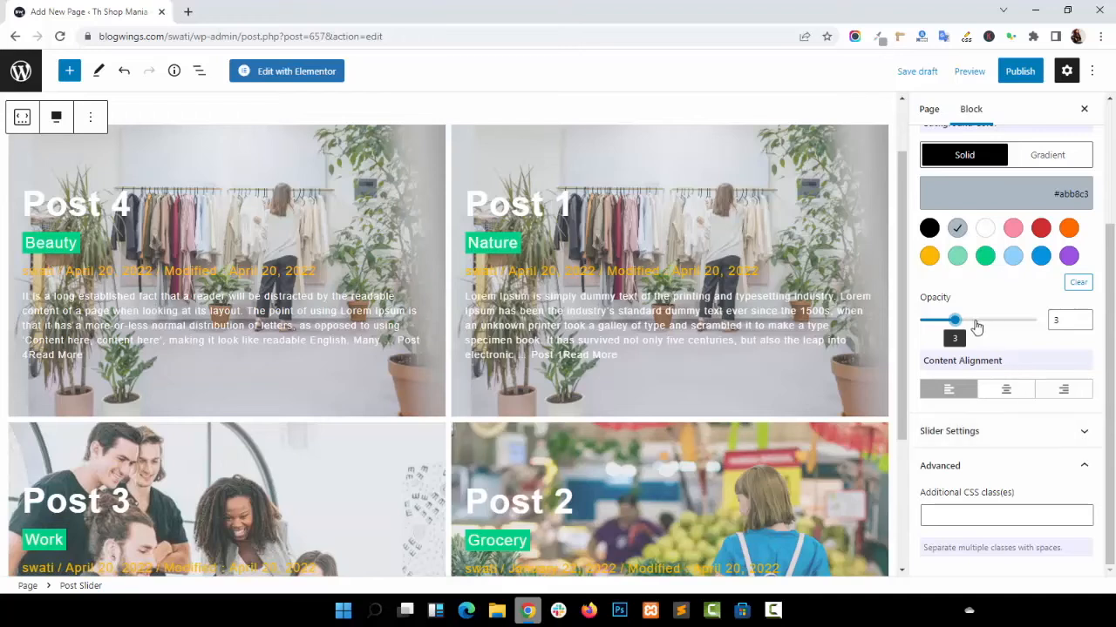
Look through the slider's navigation options and page through the slides with the arrows and dots.
{"action": "left_click", "coordinate": [1004, 430]}
{"action": "scroll", "coordinate": [1009, 375], "scroll_direction": "up", "scroll_amount": 5}
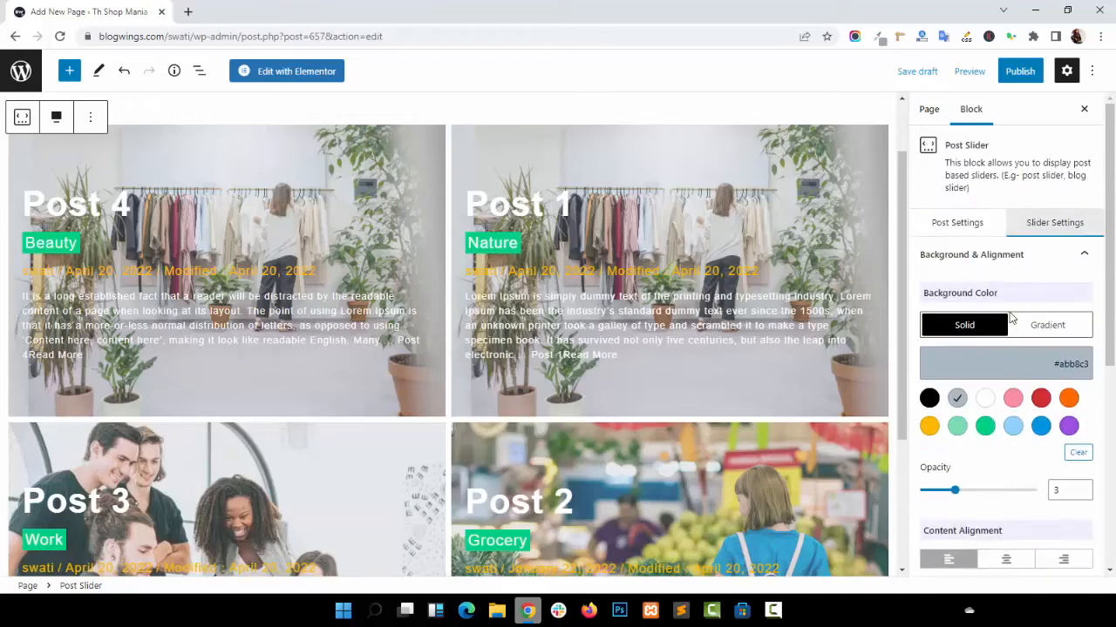
{"action": "left_click", "coordinate": [1011, 258]}
{"action": "scroll", "coordinate": [1018, 332], "scroll_direction": "down", "scroll_amount": 1}
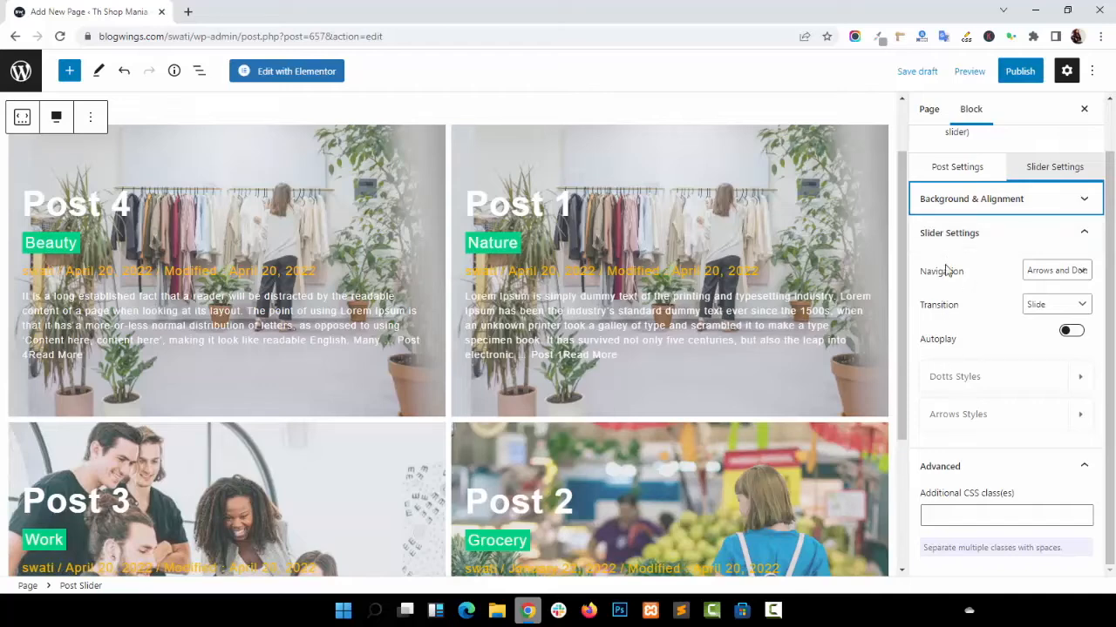
{"action": "left_click", "coordinate": [1079, 271]}
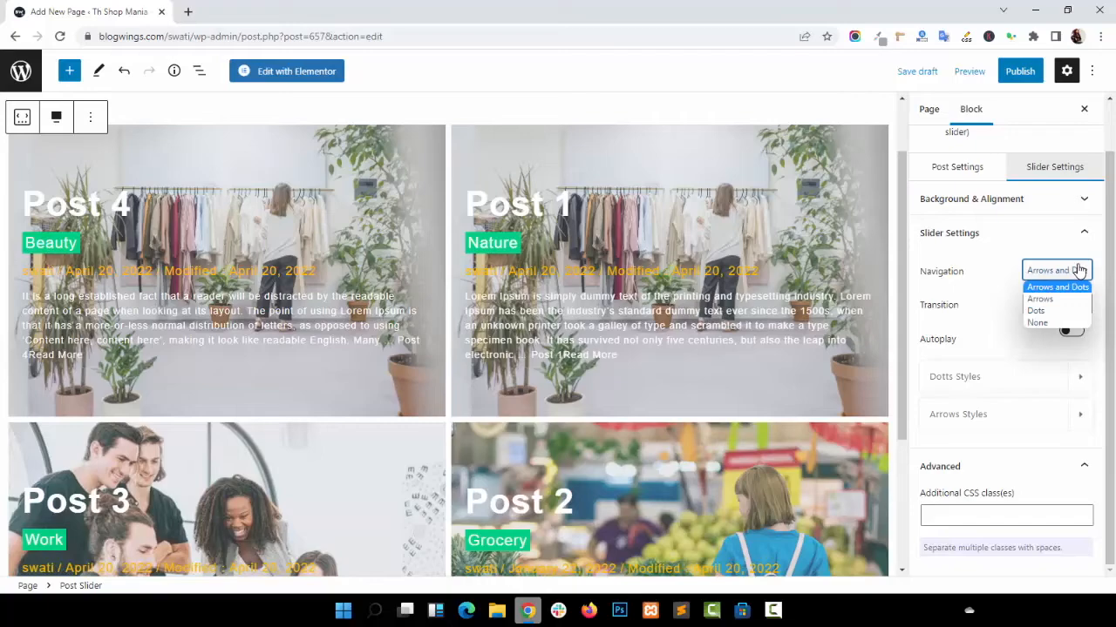
{"action": "scroll", "coordinate": [692, 372], "scroll_direction": "down", "scroll_amount": 2}
{"action": "left_click", "coordinate": [1054, 270]}
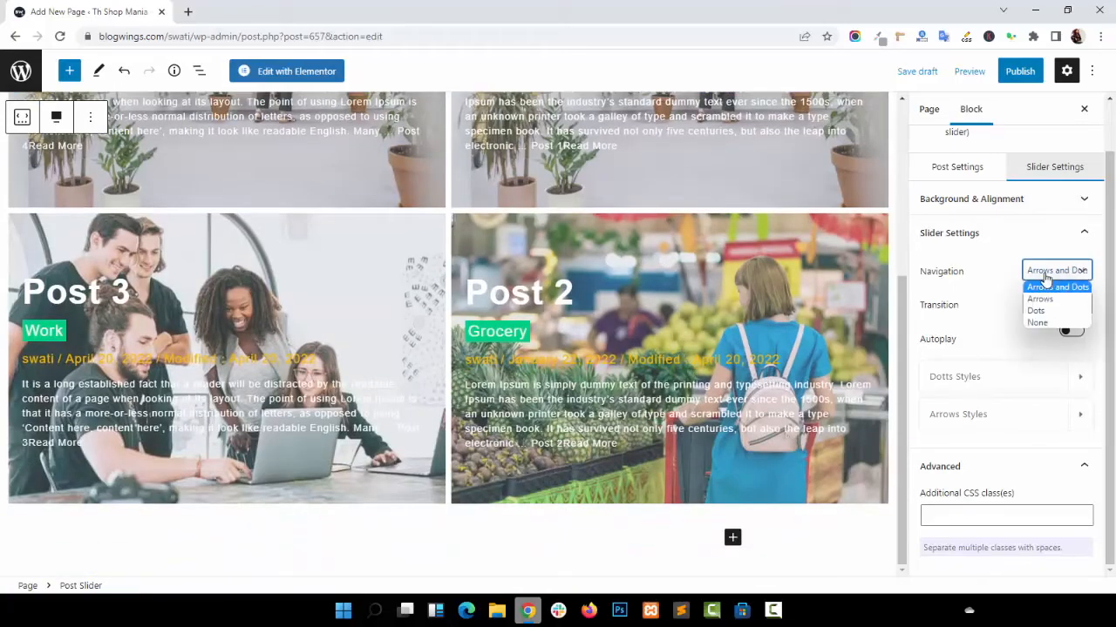
{"action": "left_click", "coordinate": [1050, 316]}
{"action": "left_click", "coordinate": [868, 369]}
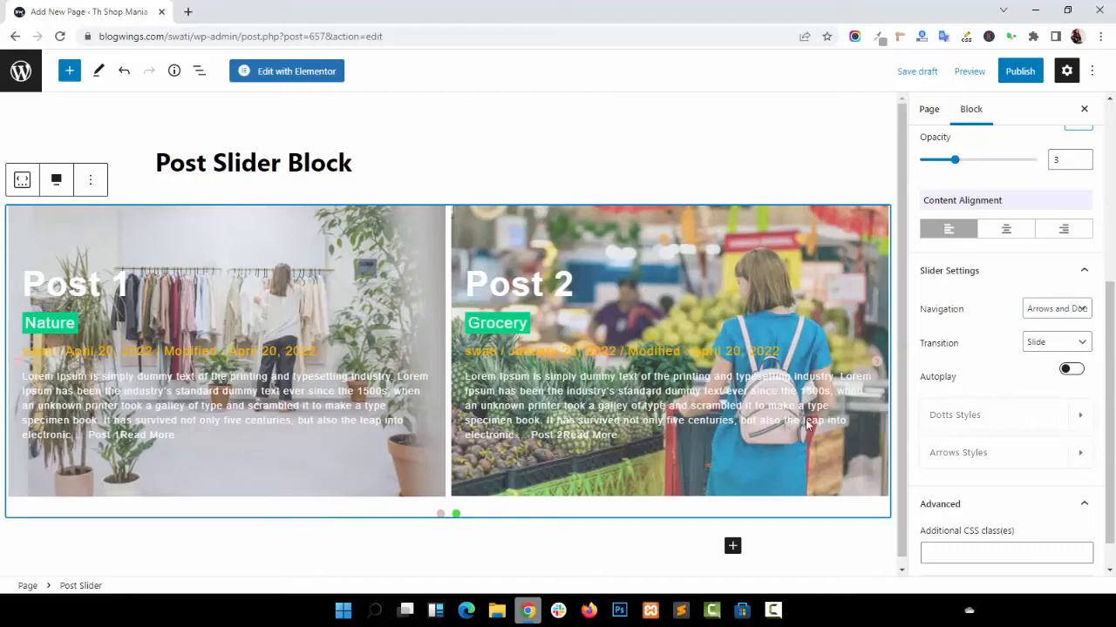
{"action": "left_click", "coordinate": [459, 525]}
{"action": "left_click", "coordinate": [459, 518]}
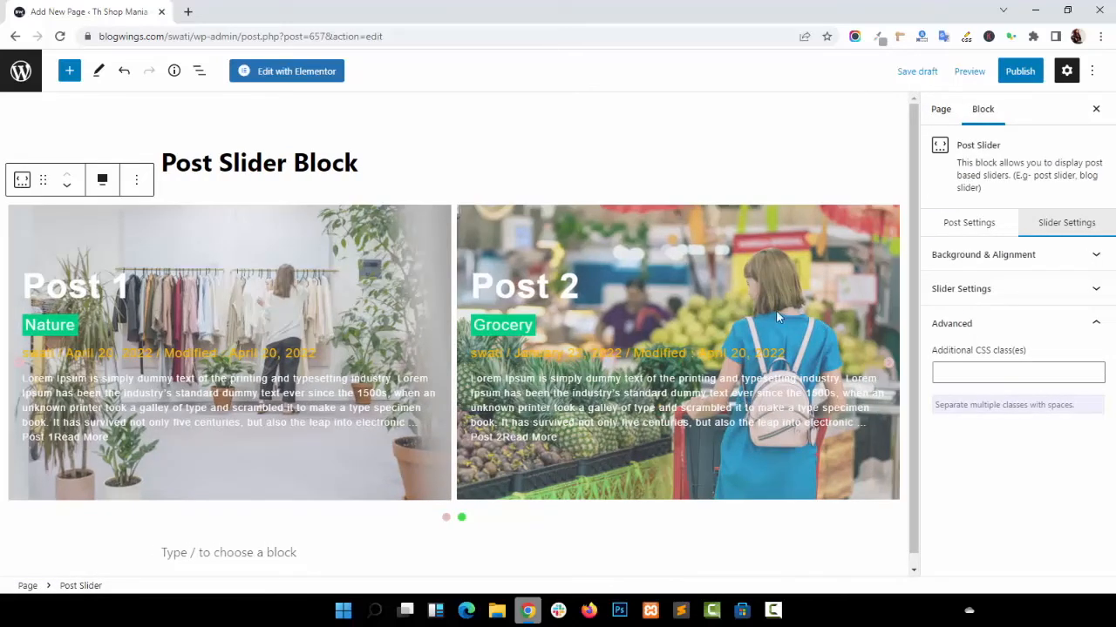
Try arrows-only navigation for the post slider and advance to the next slides.
{"action": "left_click", "coordinate": [1020, 292]}
{"action": "scroll", "coordinate": [1028, 323], "scroll_direction": "down", "scroll_amount": 1}
{"action": "left_click", "coordinate": [1071, 270]}
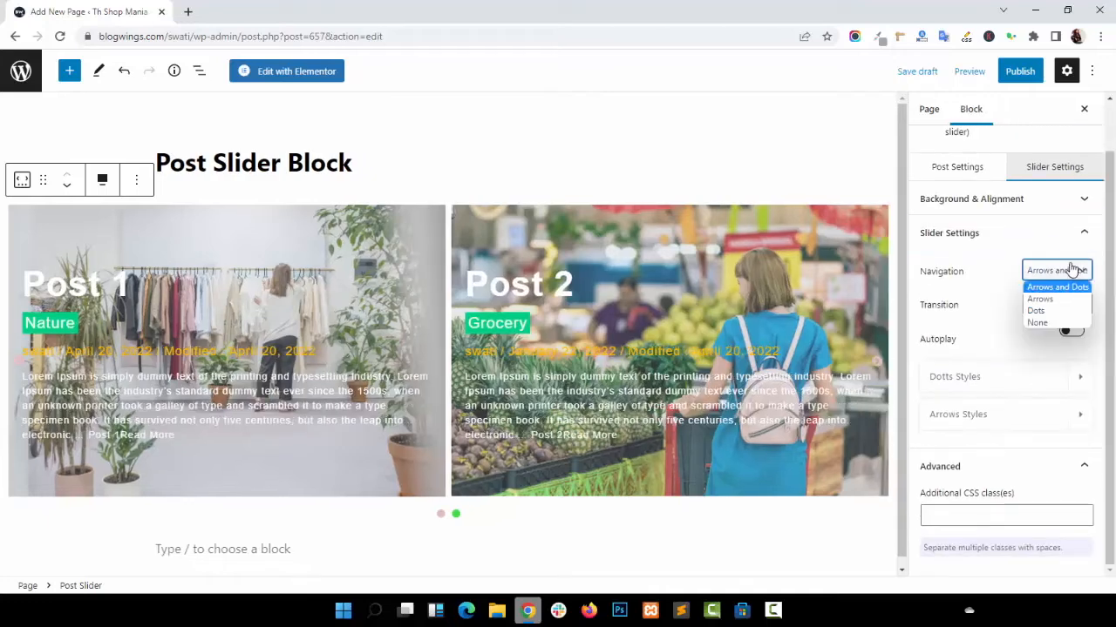
{"action": "left_click", "coordinate": [1063, 301]}
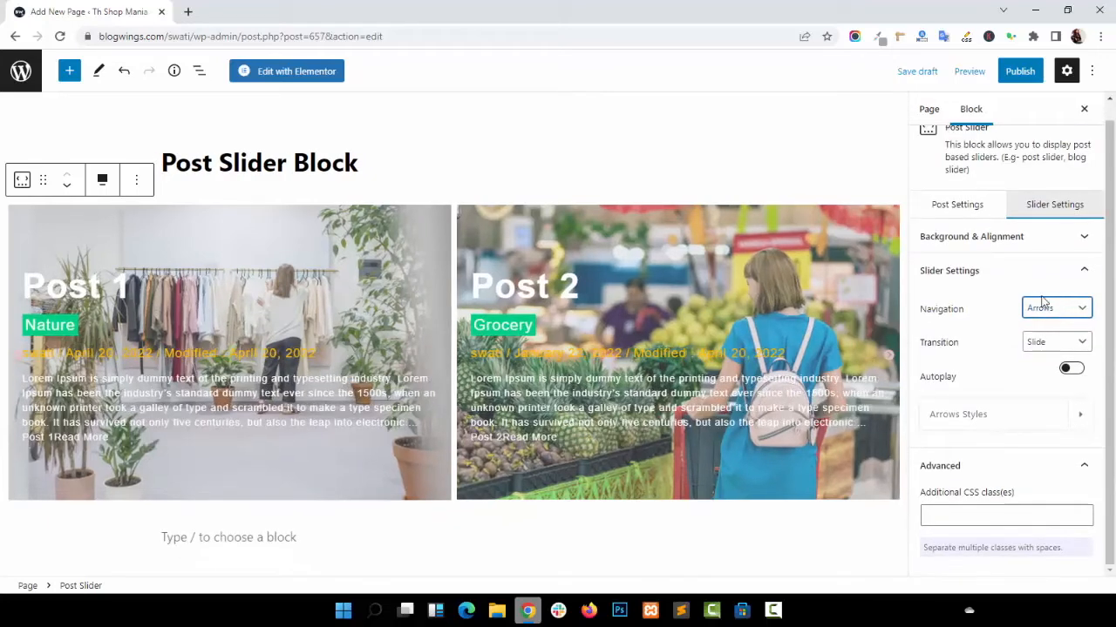
{"action": "left_click", "coordinate": [887, 357]}
Try dots-only and None navigation, paging through the slides with the dots, and return to Arrows and Dots.
{"action": "left_click", "coordinate": [1034, 314]}
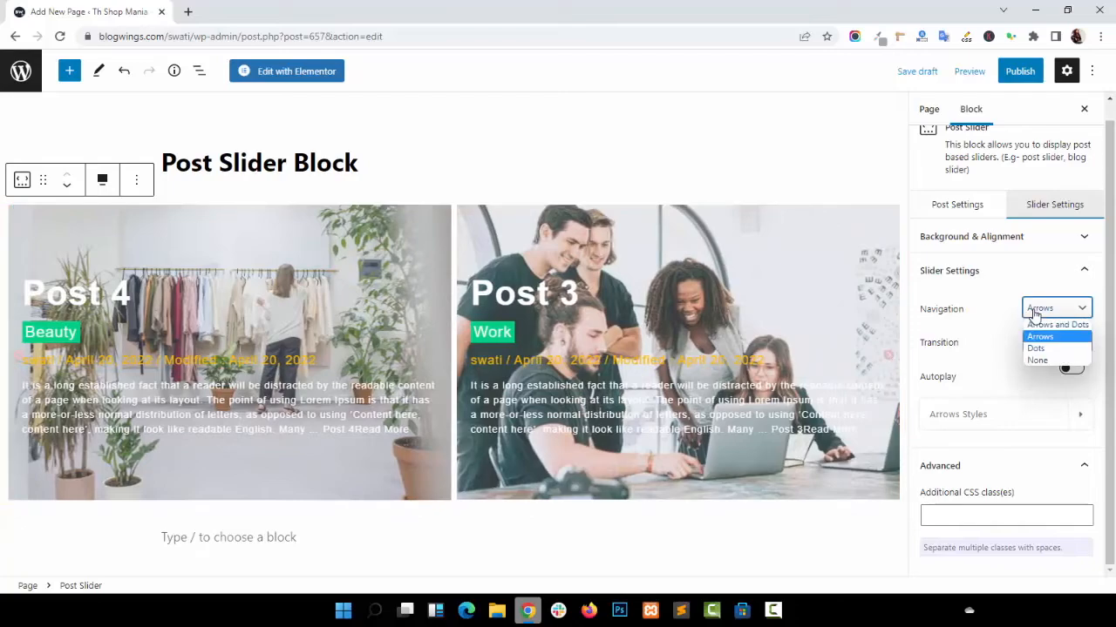
{"action": "left_click", "coordinate": [1038, 349]}
{"action": "left_click", "coordinate": [455, 516]}
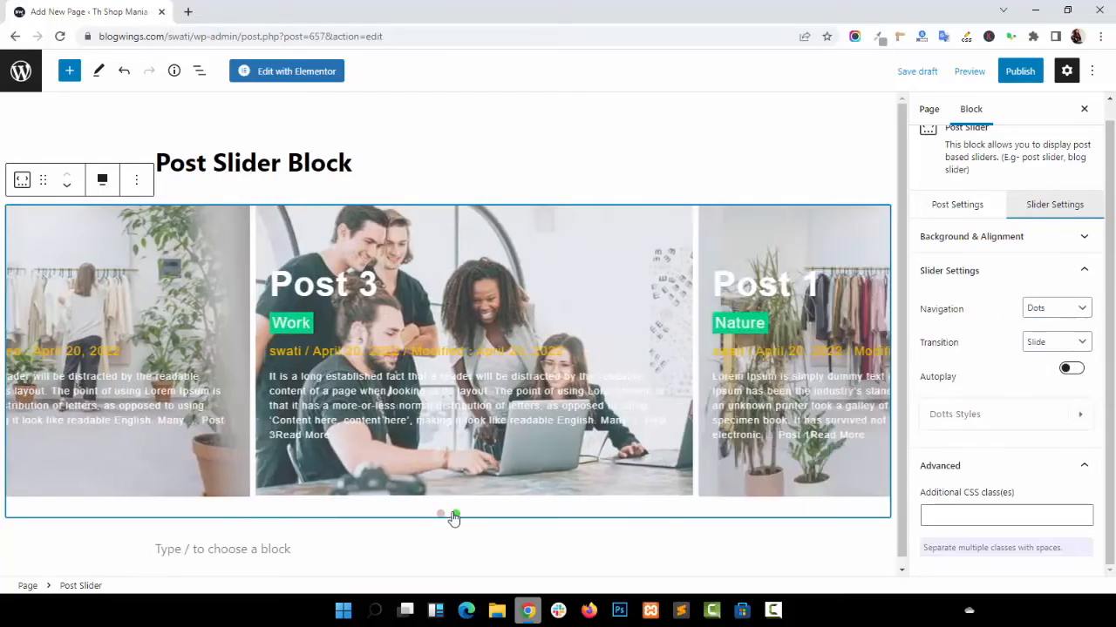
{"action": "left_click", "coordinate": [442, 515]}
{"action": "left_click", "coordinate": [1044, 309]}
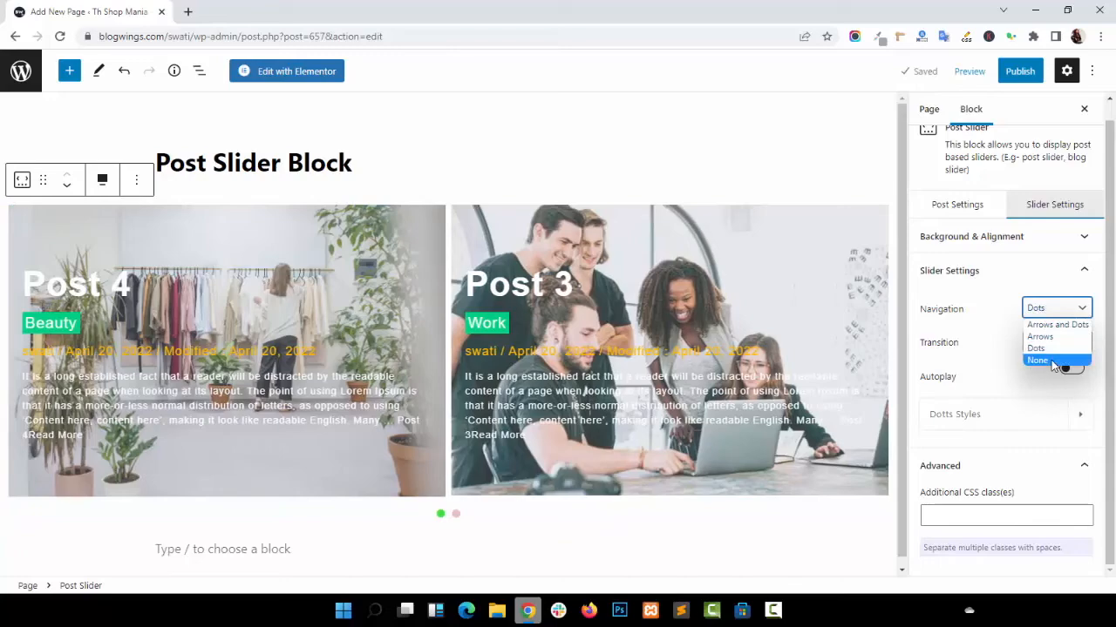
{"action": "left_click", "coordinate": [1052, 362]}
Try the Fade transition for the slider and return it to Slide.
{"action": "left_click", "coordinate": [1046, 360]}
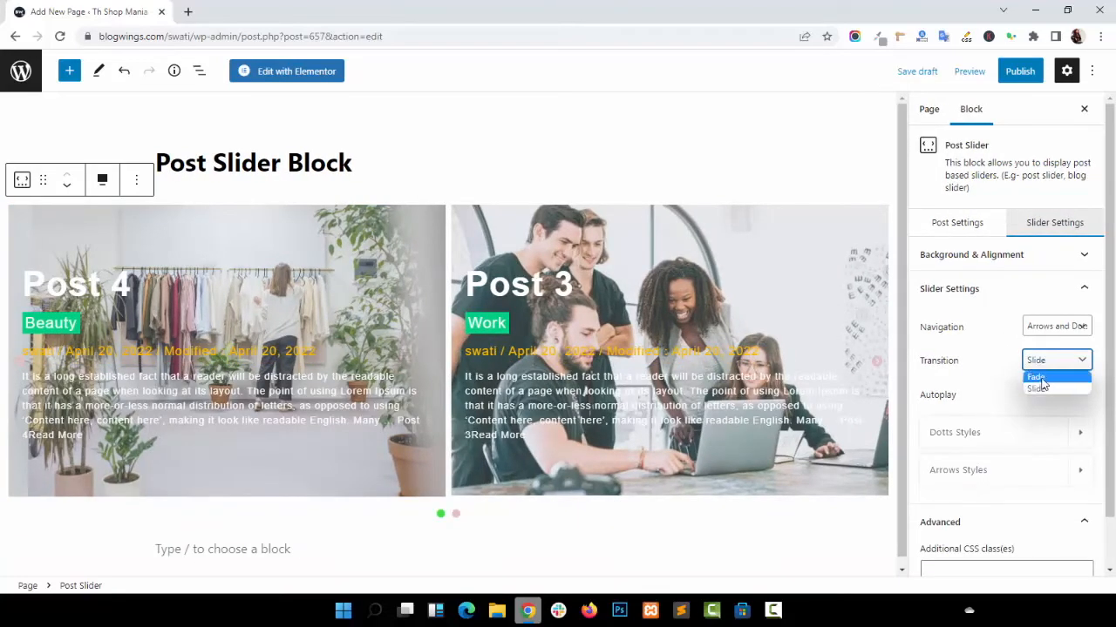
{"action": "left_click", "coordinate": [1041, 377]}
{"action": "left_click", "coordinate": [1050, 360]}
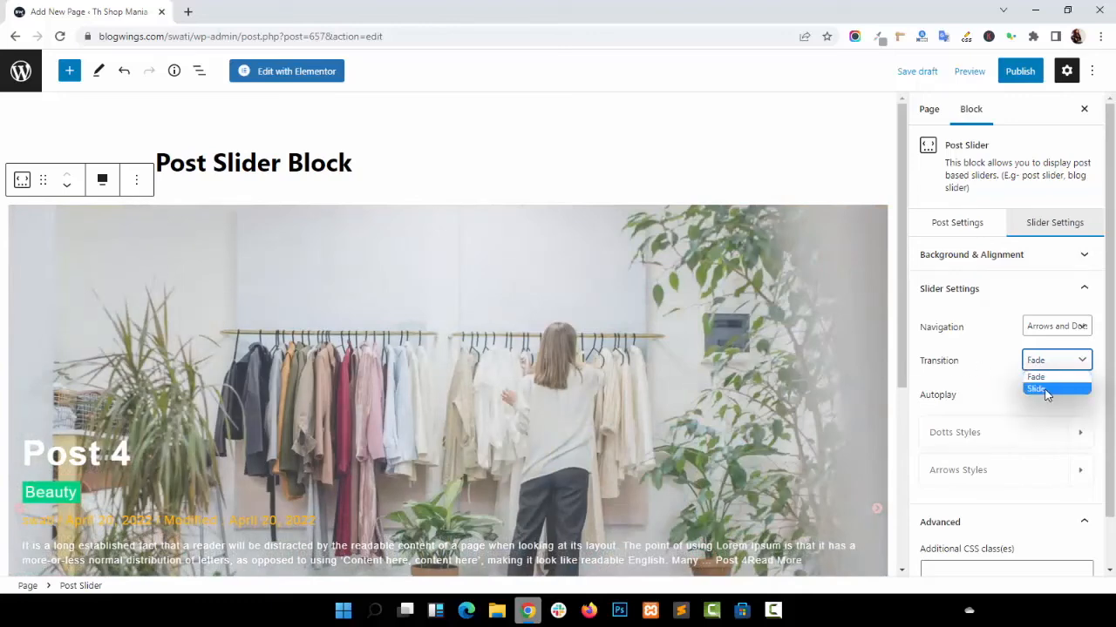
{"action": "left_click", "coordinate": [1044, 389]}
Turn on the slider's autoplay and set the navigation dots' size to 31.
{"action": "left_click", "coordinate": [1077, 388]}
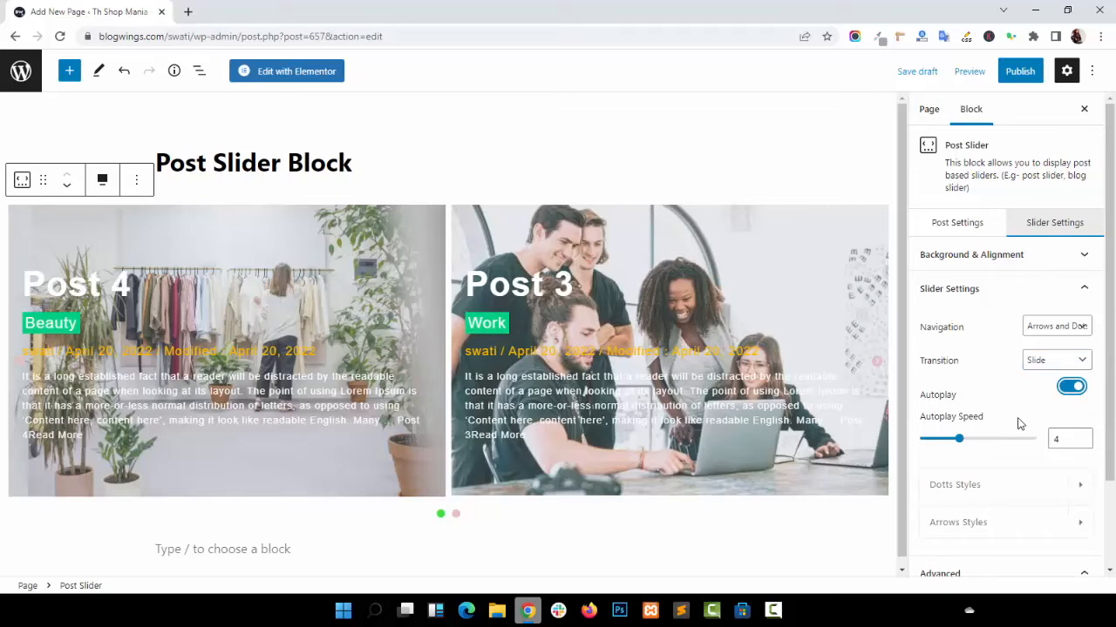
{"action": "scroll", "coordinate": [1000, 413], "scroll_direction": "down", "scroll_amount": 3}
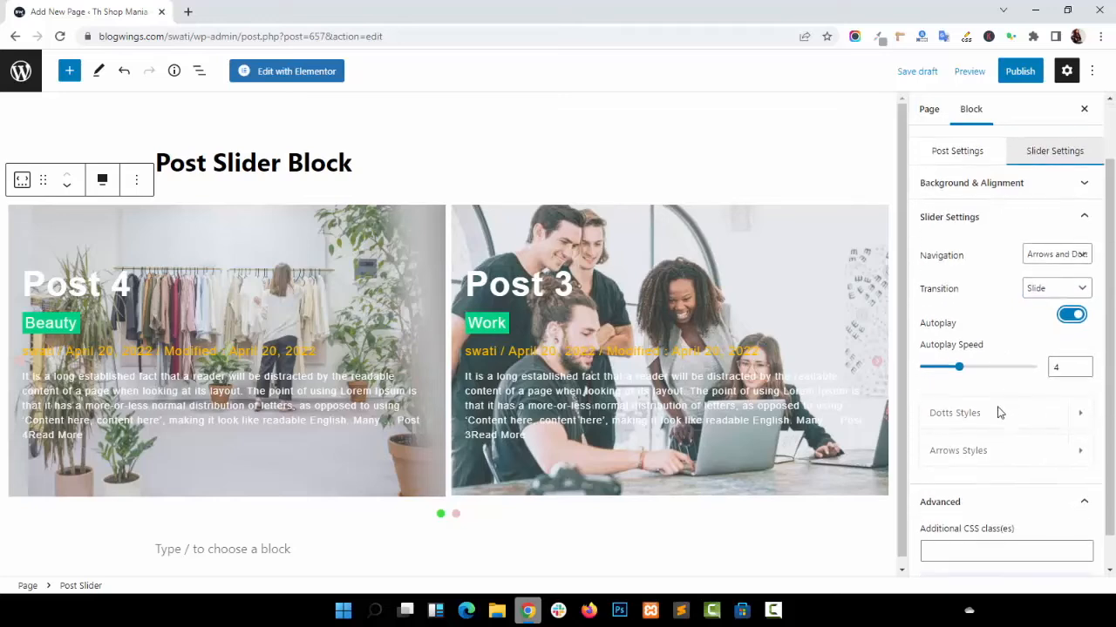
{"action": "left_click", "coordinate": [1021, 384]}
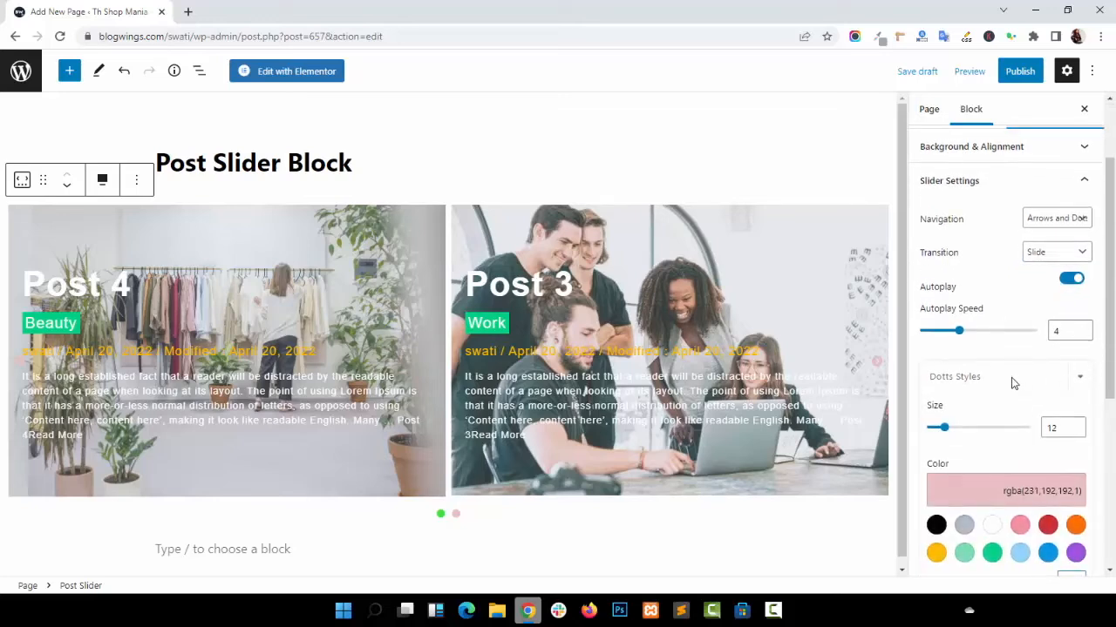
{"action": "scroll", "coordinate": [1011, 381], "scroll_direction": "up", "scroll_amount": 3}
{"action": "scroll", "coordinate": [998, 388], "scroll_direction": "down", "scroll_amount": 3}
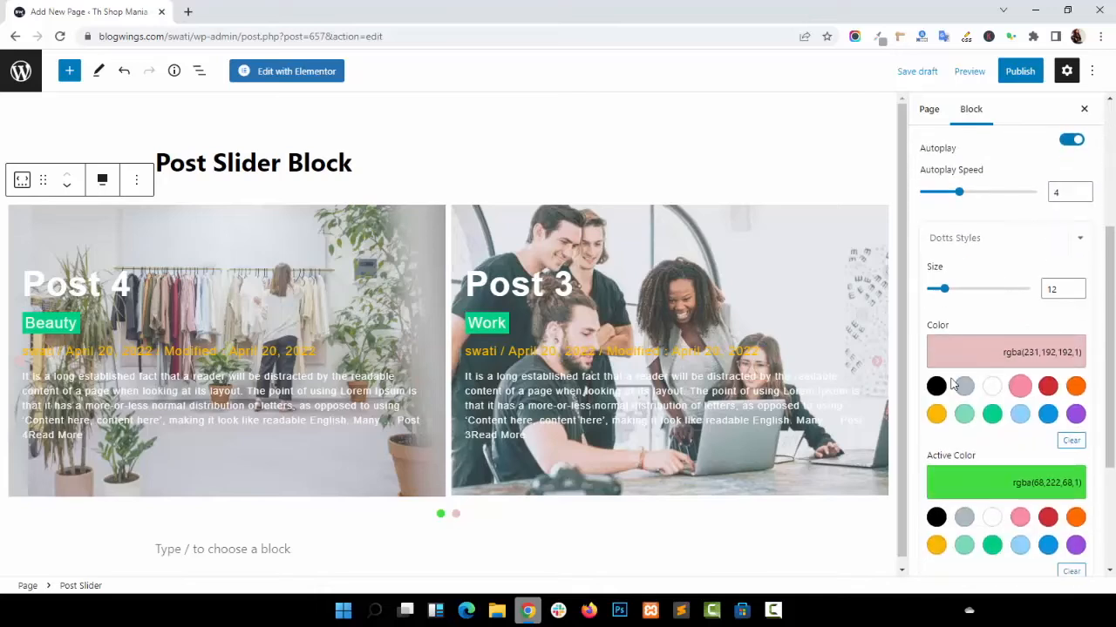
{"action": "left_click_drag", "start_coordinate": [943, 295], "coordinate": [973, 299]}
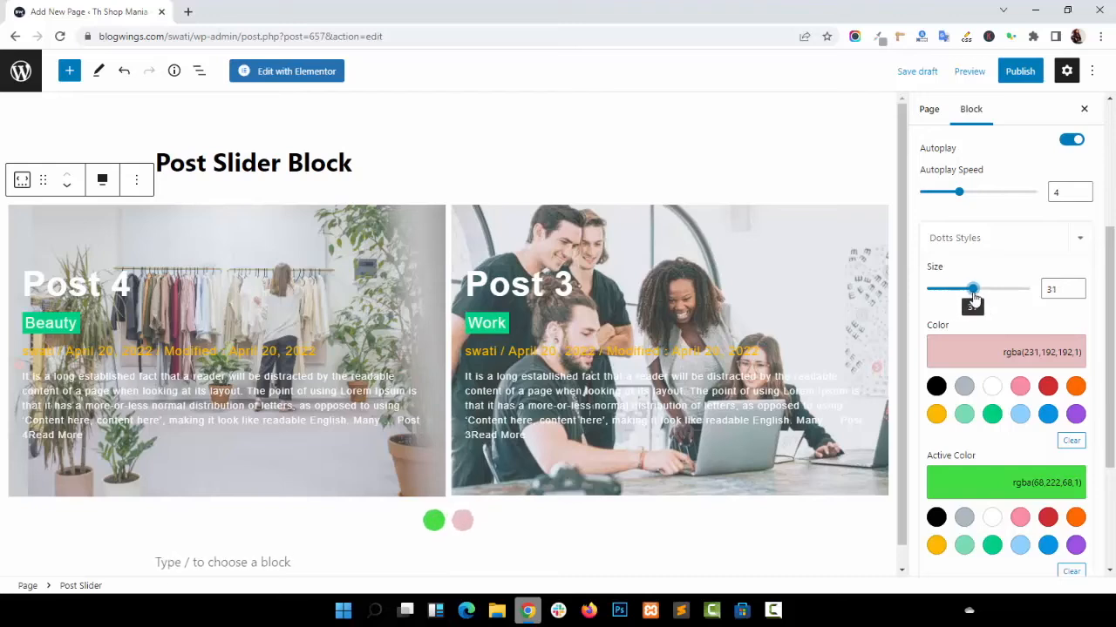
Colour the navigation dots grey (#abb8c3) and the active dot pink (#f78da7).
{"action": "left_click", "coordinate": [964, 386]}
{"action": "scroll", "coordinate": [967, 384], "scroll_direction": "down", "scroll_amount": 2}
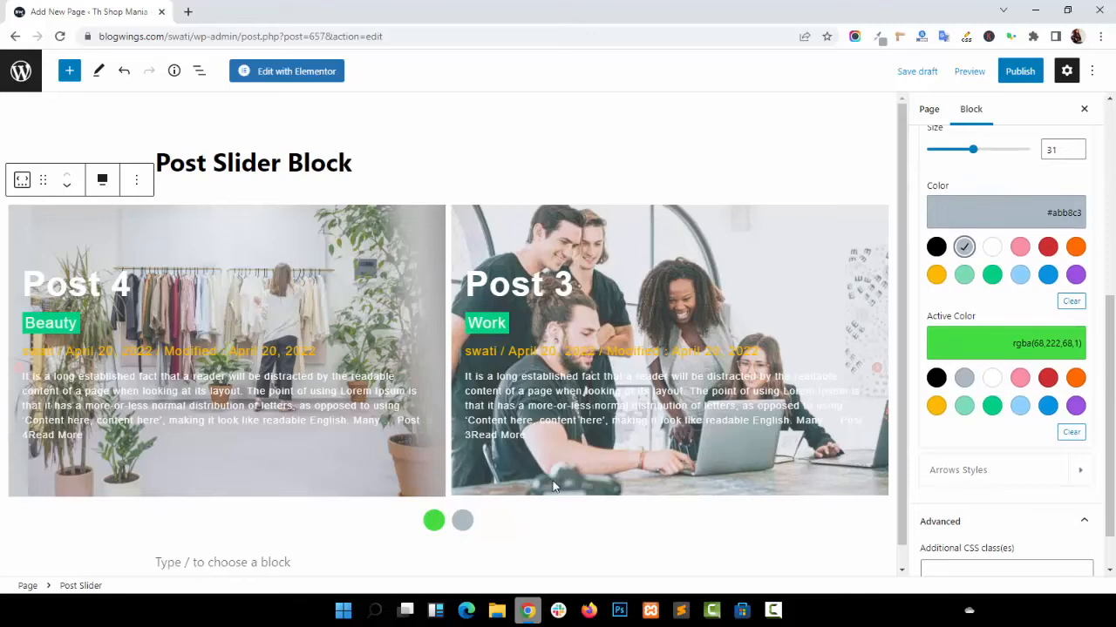
{"action": "left_click", "coordinate": [1019, 378]}
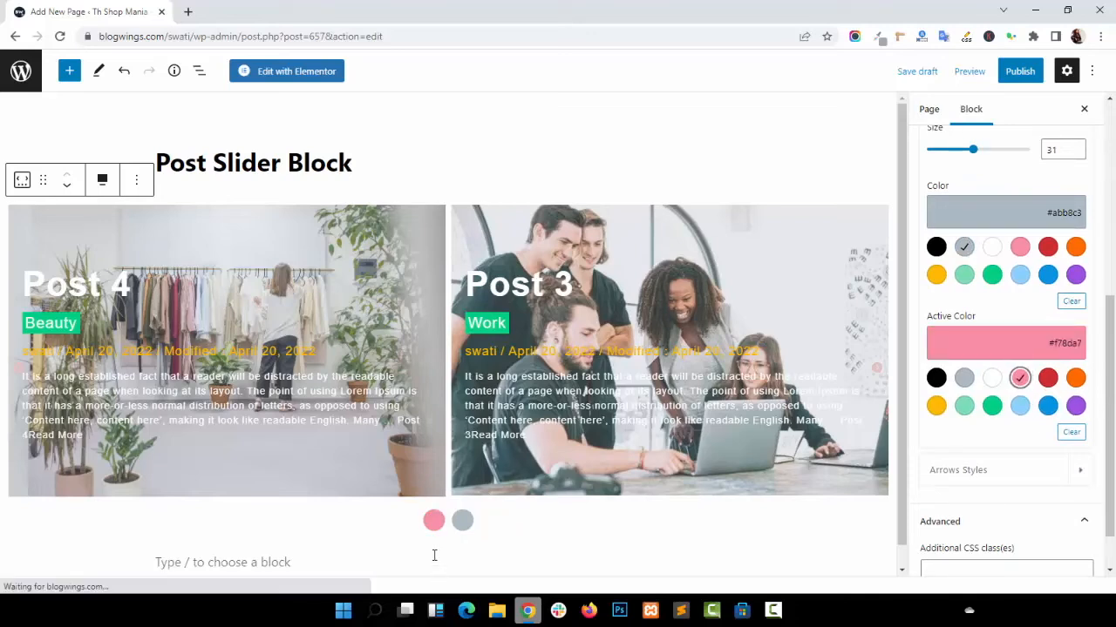
Set the slider arrows' font size to 43 and their colour to black (#000000), and test the next arrow.
{"action": "scroll", "coordinate": [1018, 416], "scroll_direction": "down", "scroll_amount": 1}
{"action": "left_click", "coordinate": [992, 417]}
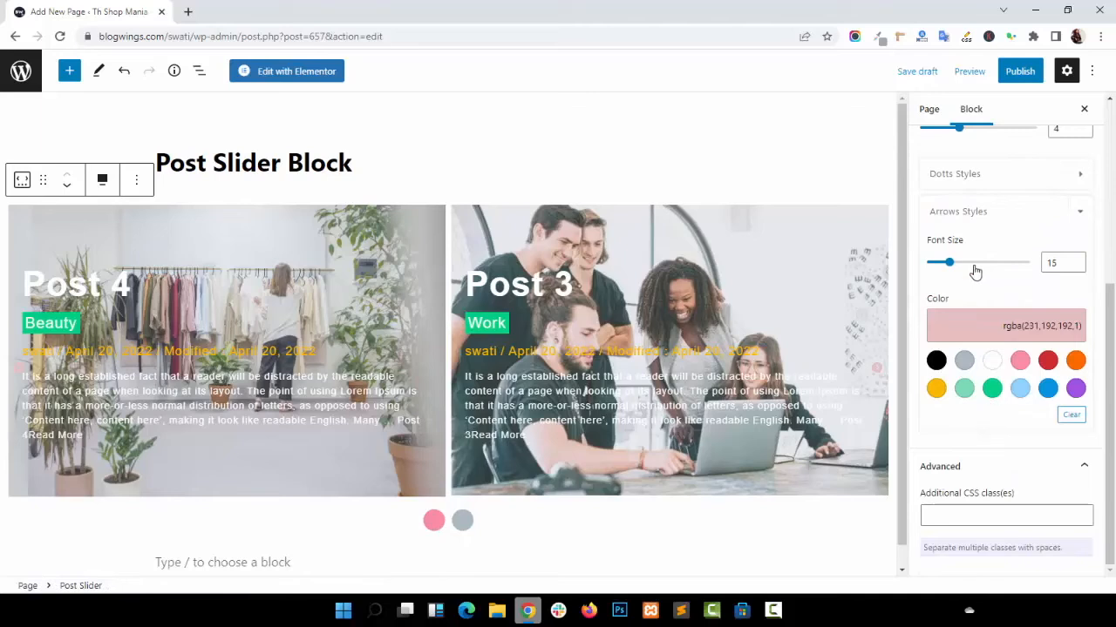
{"action": "left_click_drag", "start_coordinate": [951, 264], "coordinate": [990, 266]}
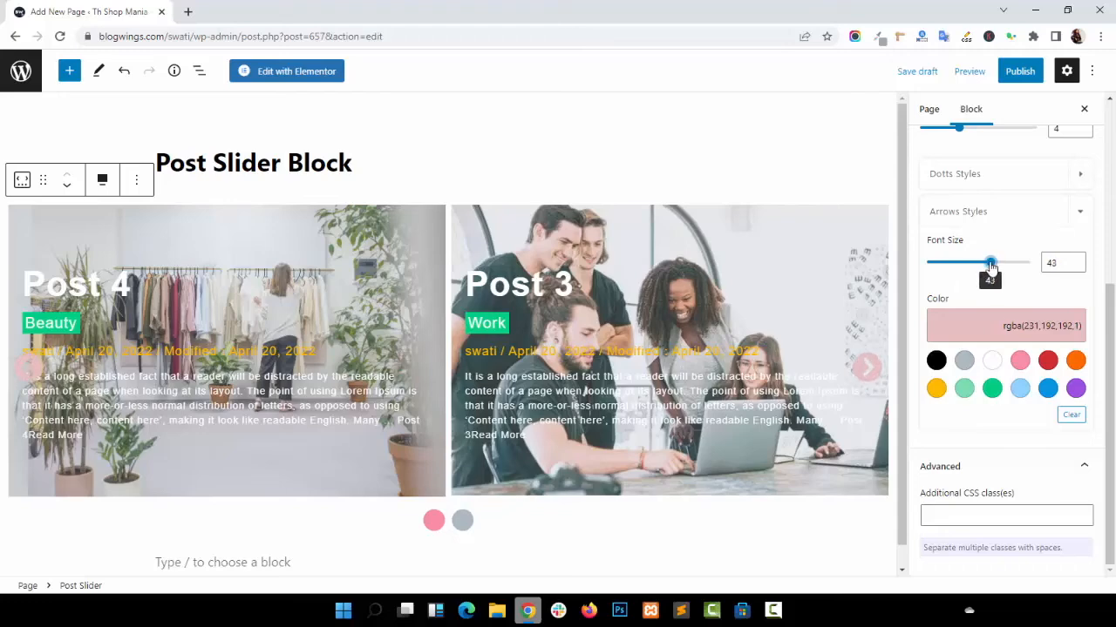
{"action": "left_click", "coordinate": [1020, 360]}
{"action": "left_click", "coordinate": [936, 360]}
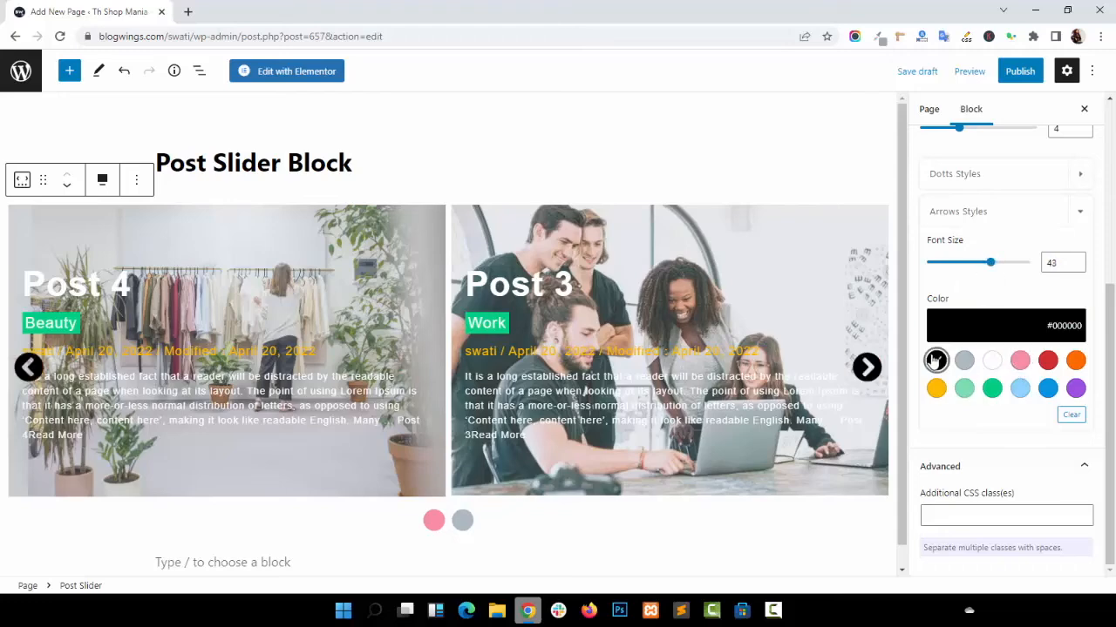
{"action": "left_click", "coordinate": [868, 371]}
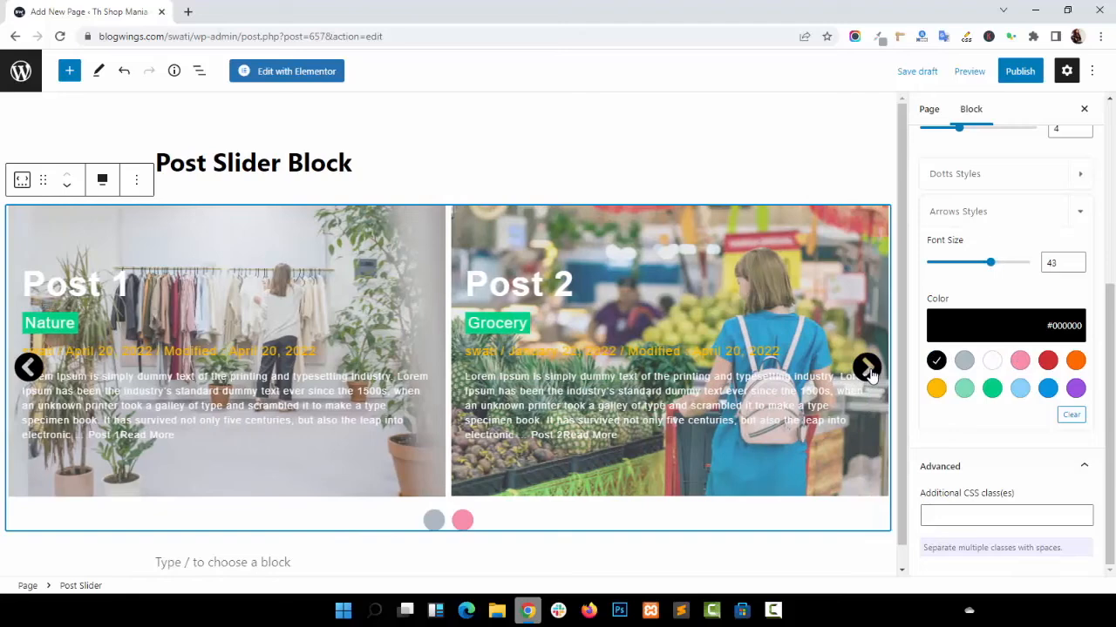
Publish the page and view its post slider on the live site.
{"action": "scroll", "coordinate": [1045, 366], "scroll_direction": "up", "scroll_amount": 4}
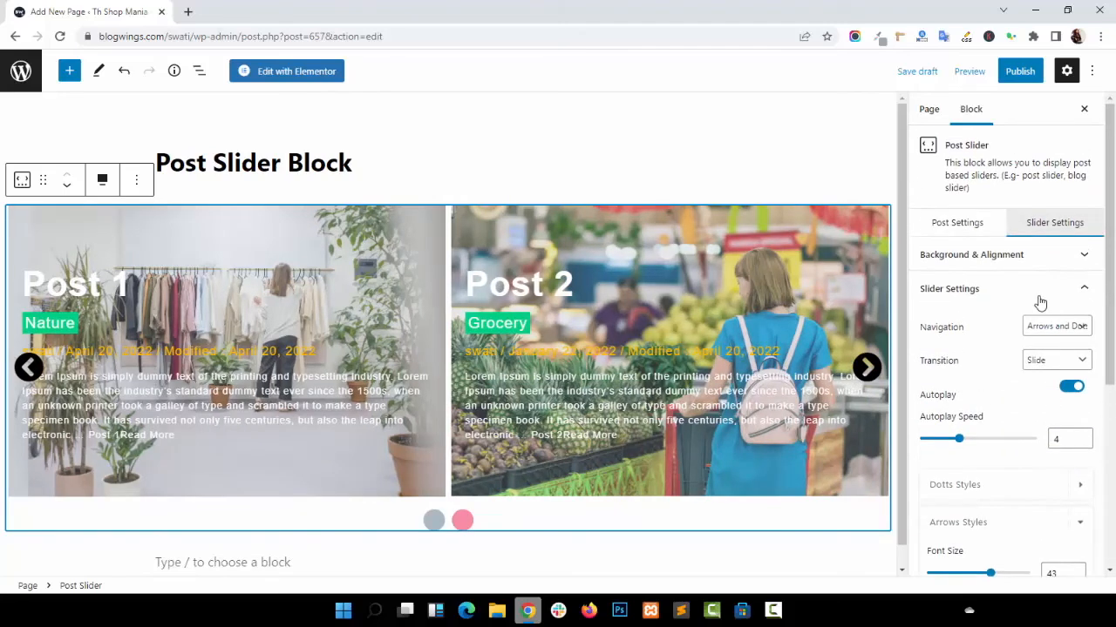
{"action": "left_click", "coordinate": [1040, 292]}
{"action": "left_click", "coordinate": [991, 224]}
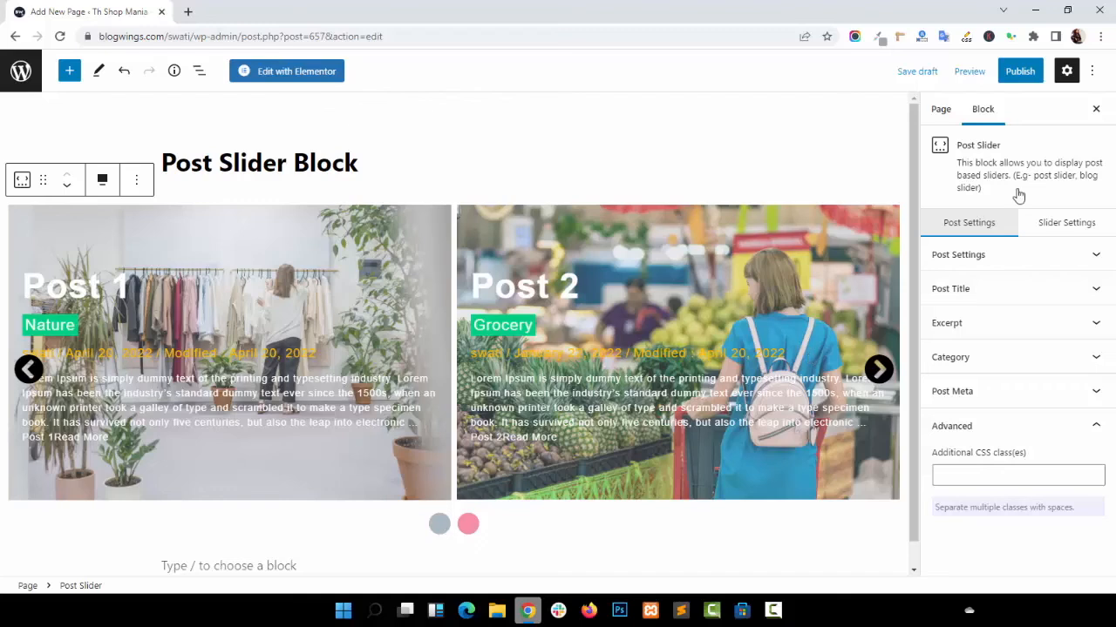
{"action": "left_click", "coordinate": [1024, 77]}
{"action": "left_click", "coordinate": [989, 72]}
{"action": "left_click", "coordinate": [973, 245]}
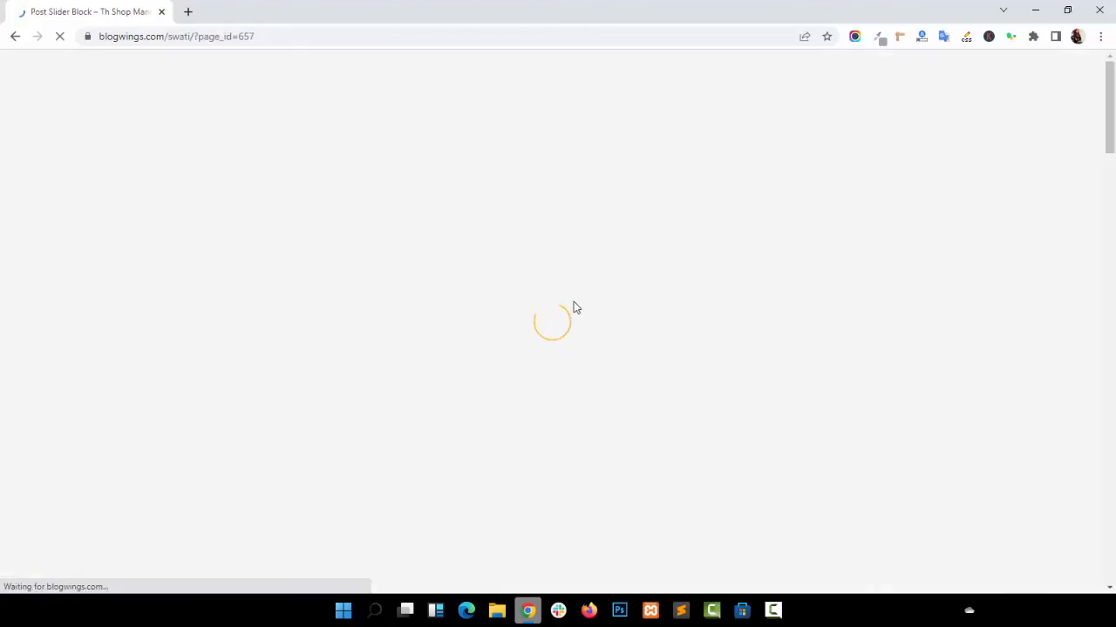
{"action": "scroll", "coordinate": [1063, 402], "scroll_direction": "down", "scroll_amount": 2}
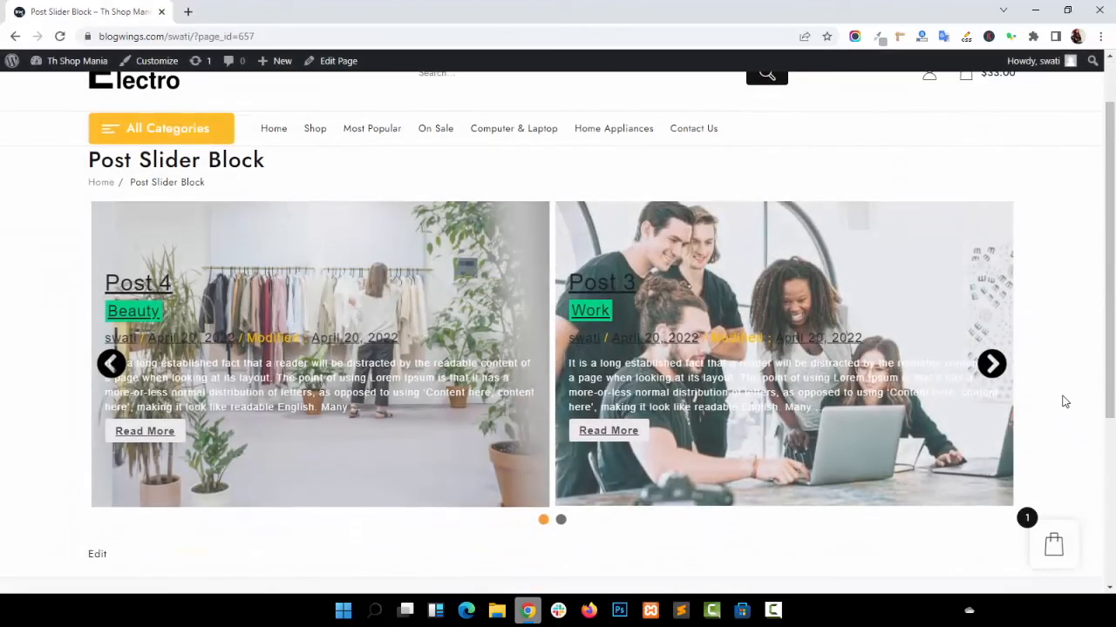